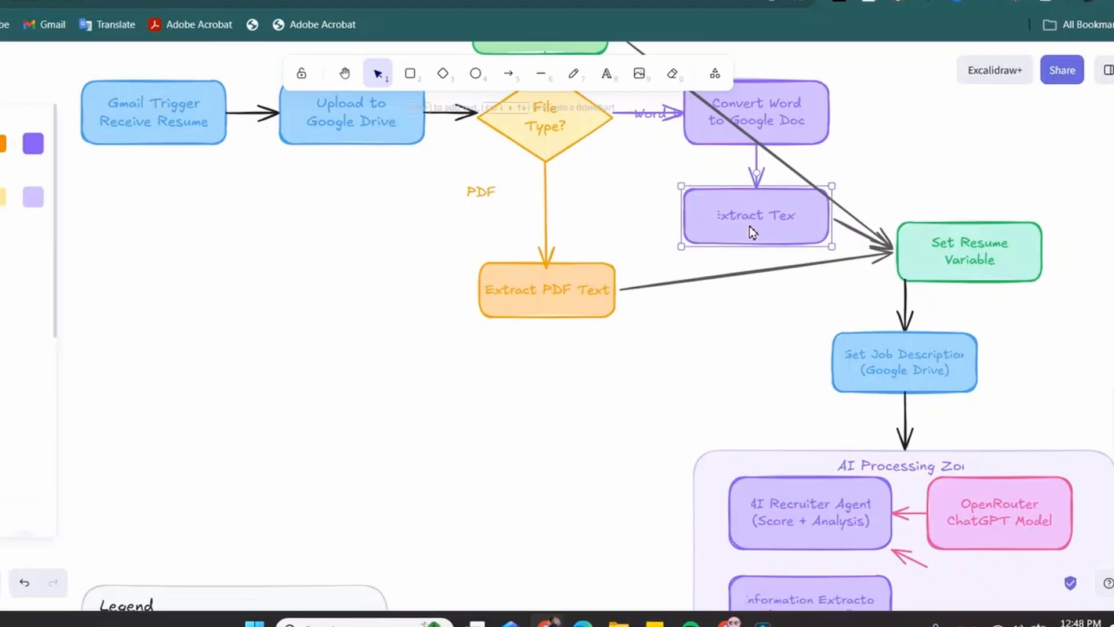
Step: Examine the flowchart from the Set Resume Variable box through the AI Processing Zone to the Google Sheets output
double_click(973, 242)
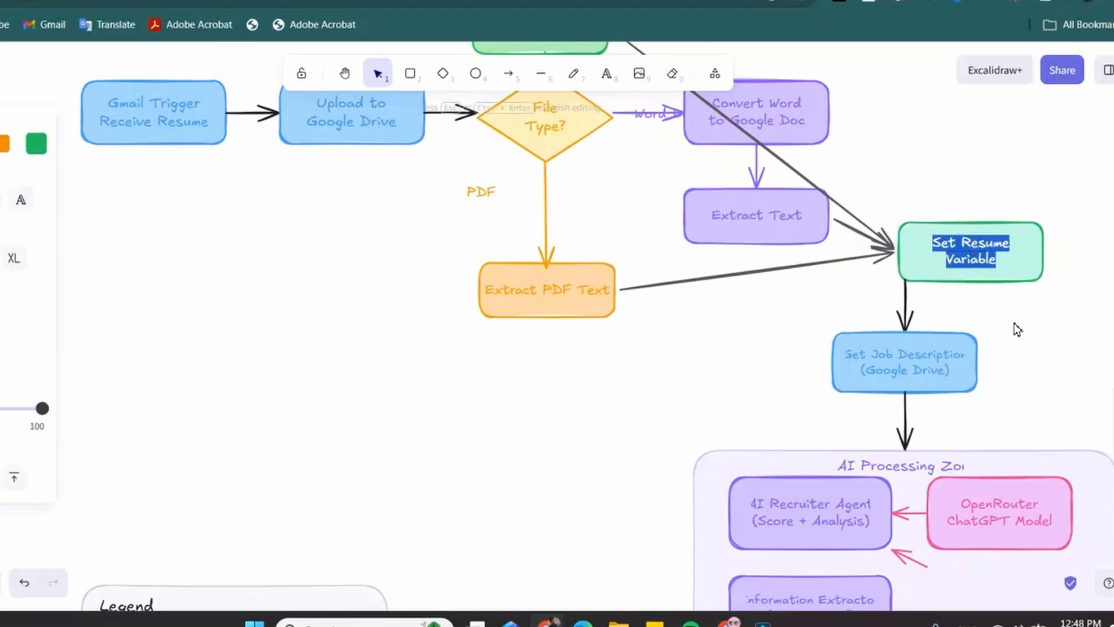
scroll(1022, 332, "down", 2)
scroll(1020, 329, "down", 2)
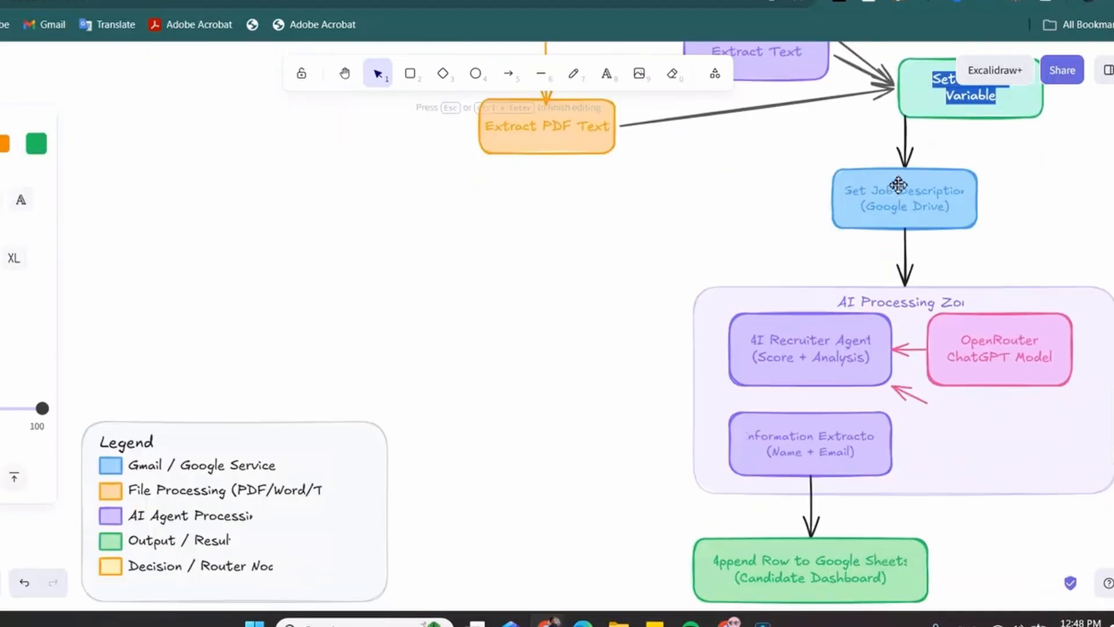
left_click(497, 363)
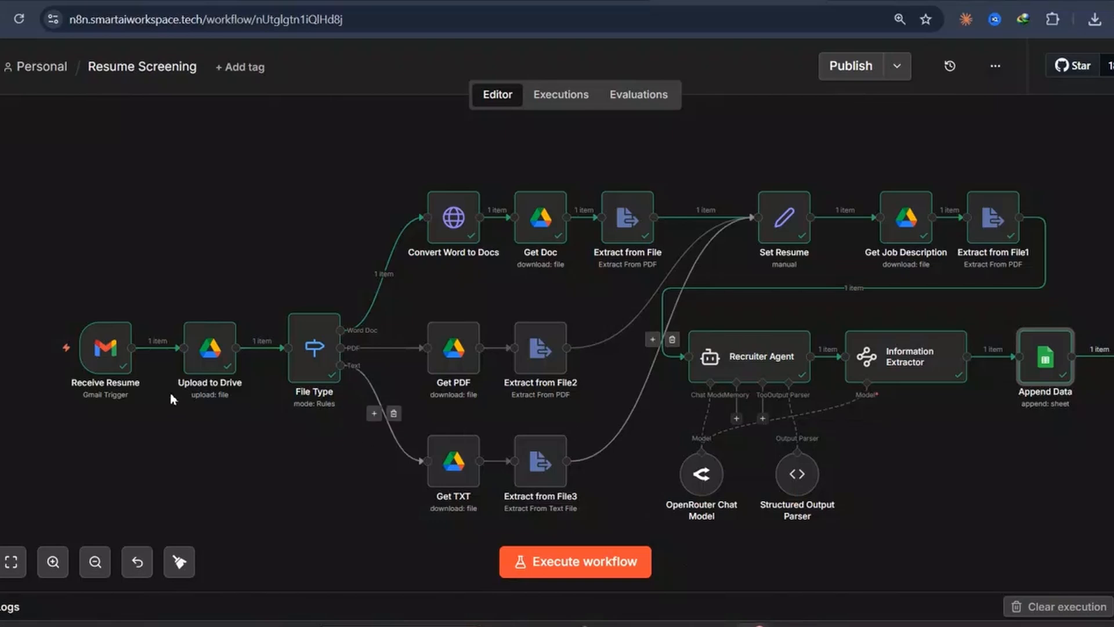
Step: Shift the Receive Resume and Upload to Drive nodes slightly leftward in the n8n Resume Screening workflow
scroll(200, 411, "down", 2)
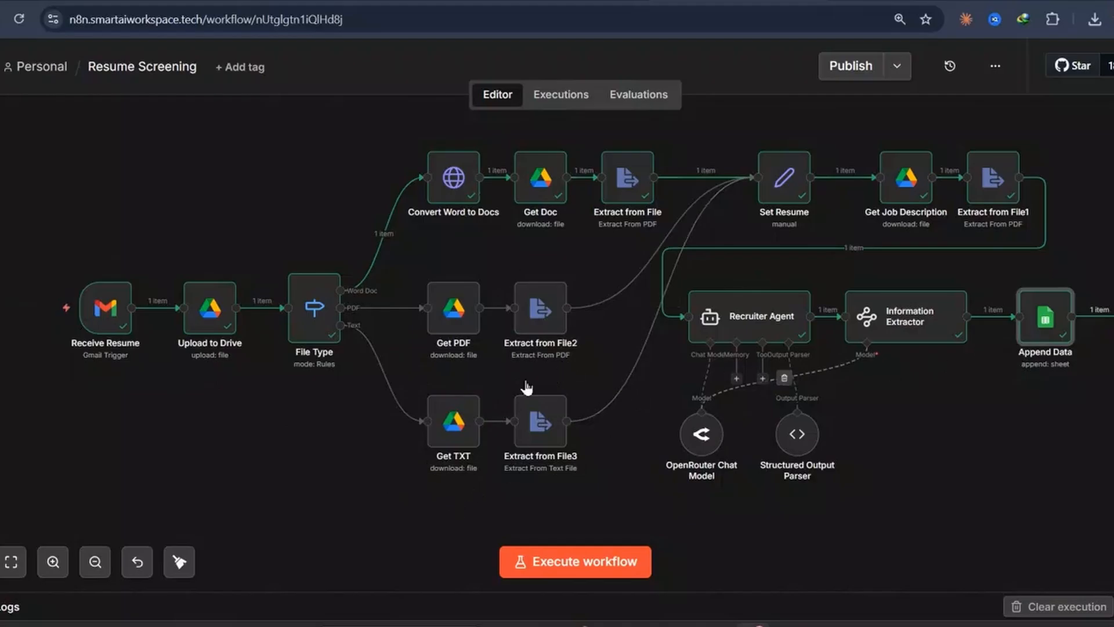
mouse_move(137, 349)
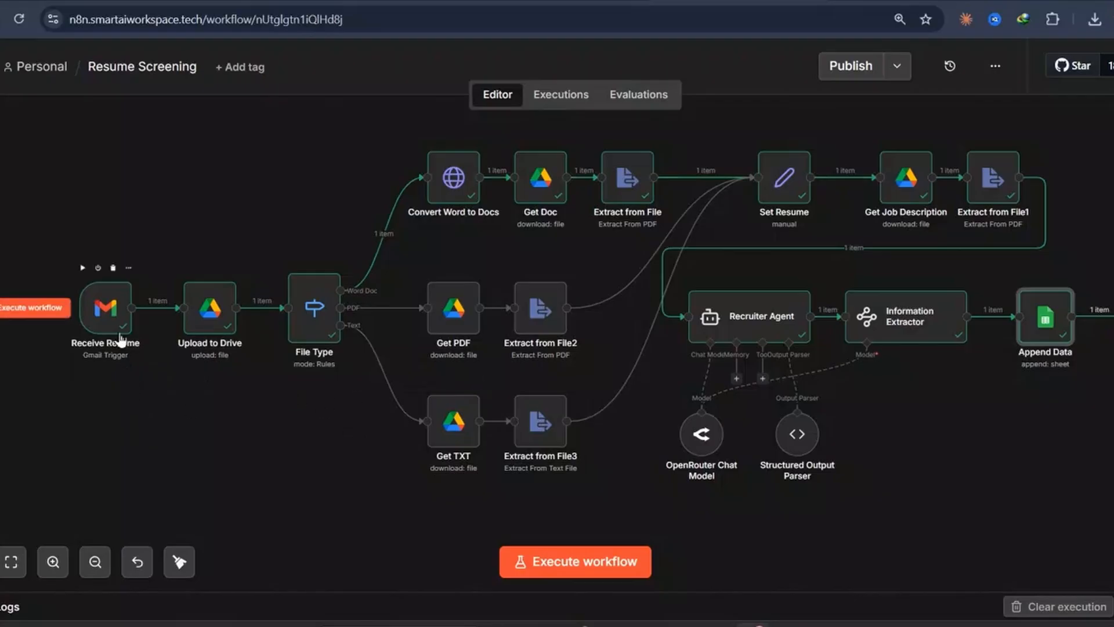
left_click_drag(119, 325, 104, 314)
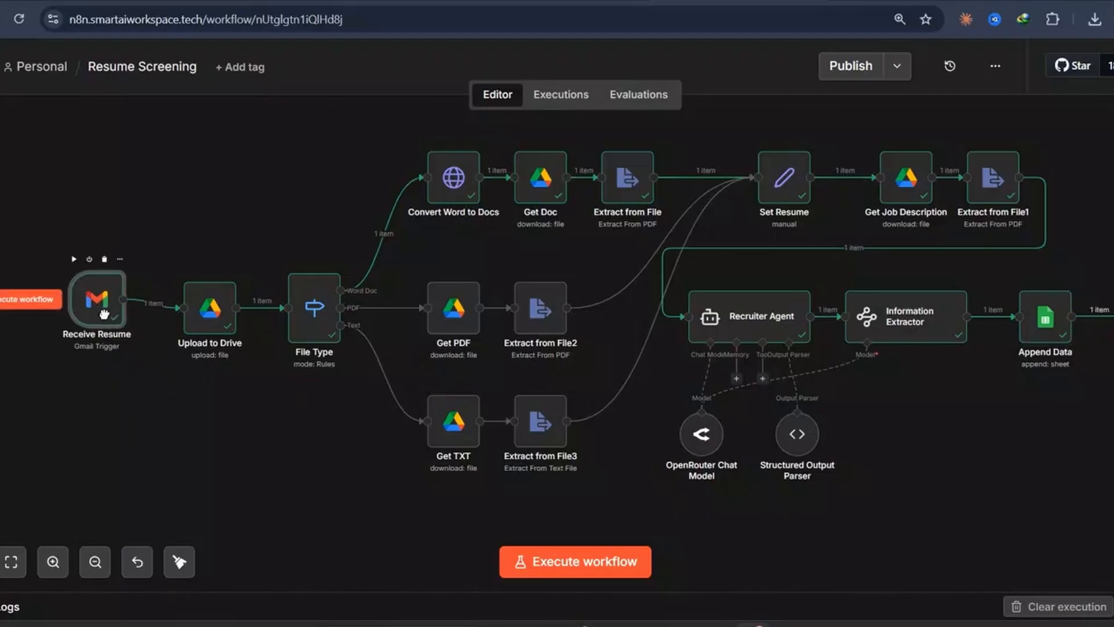
double_click(108, 336)
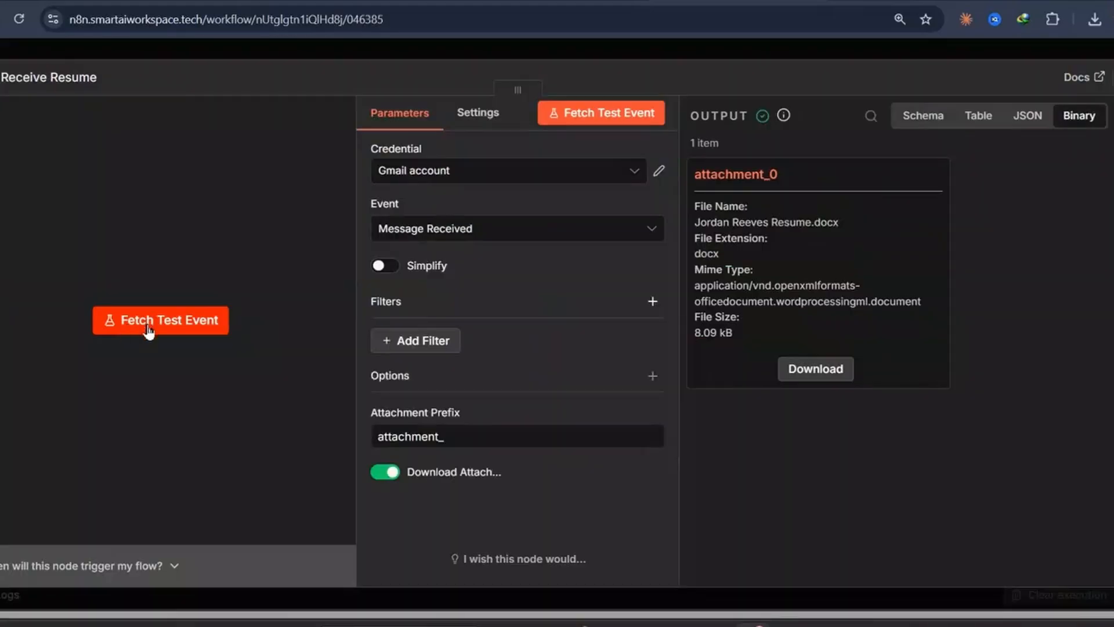
key("Escape")
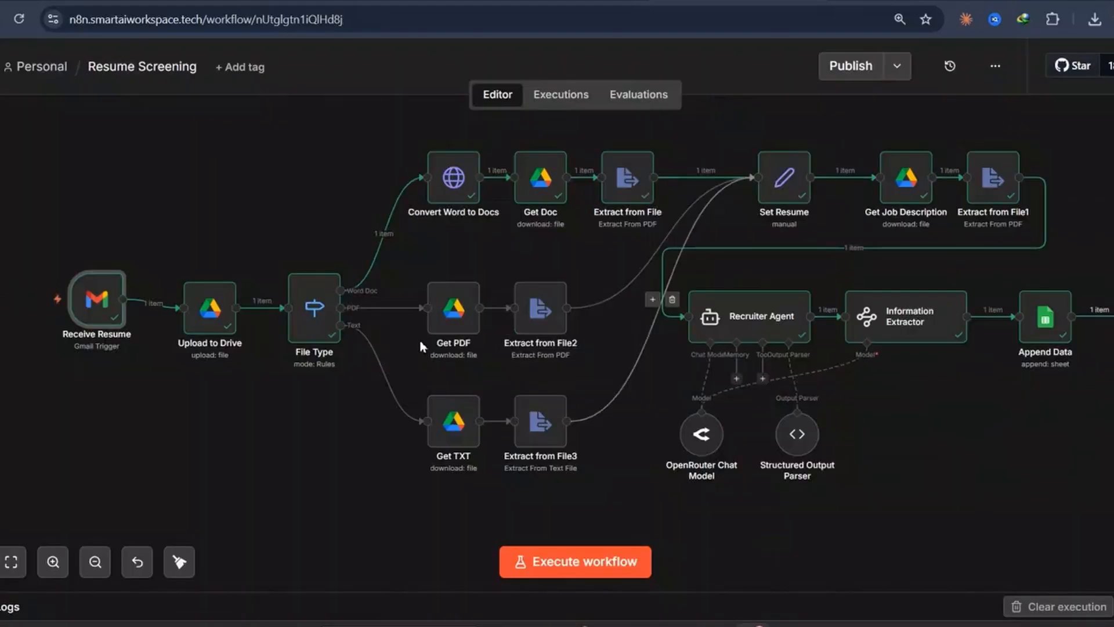
left_click_drag(108, 331, 108, 339)
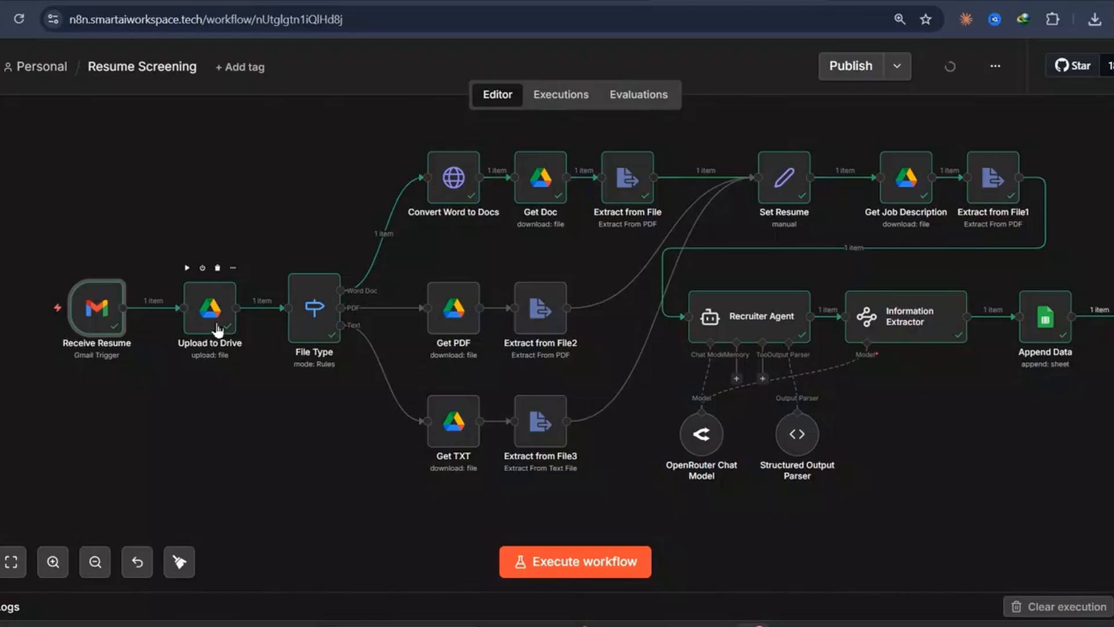
left_click_drag(218, 330, 203, 328)
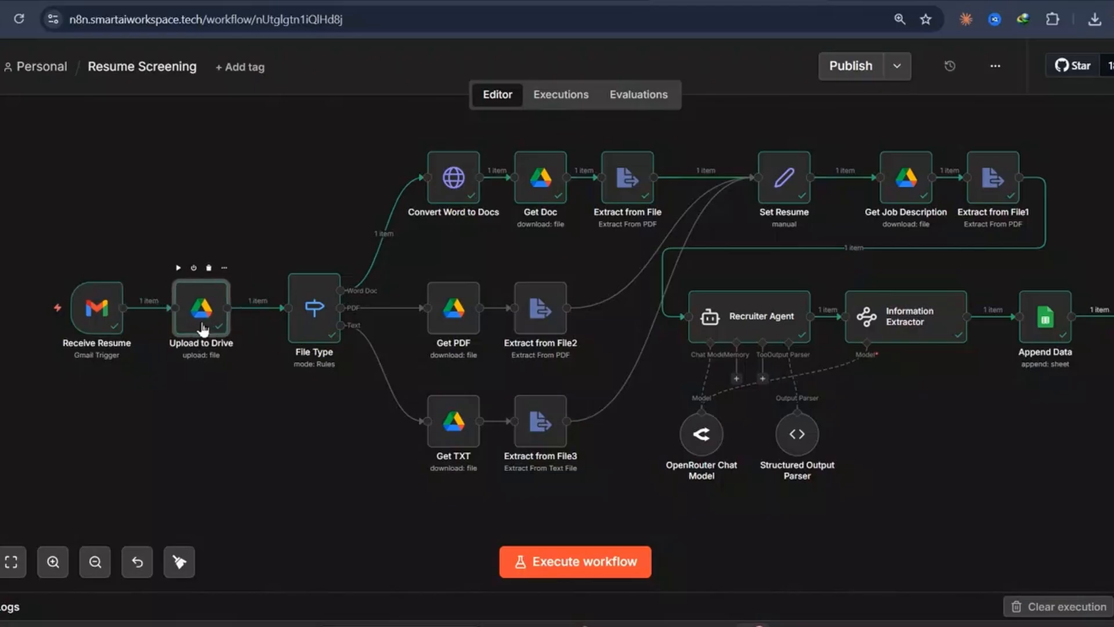
left_click(311, 310)
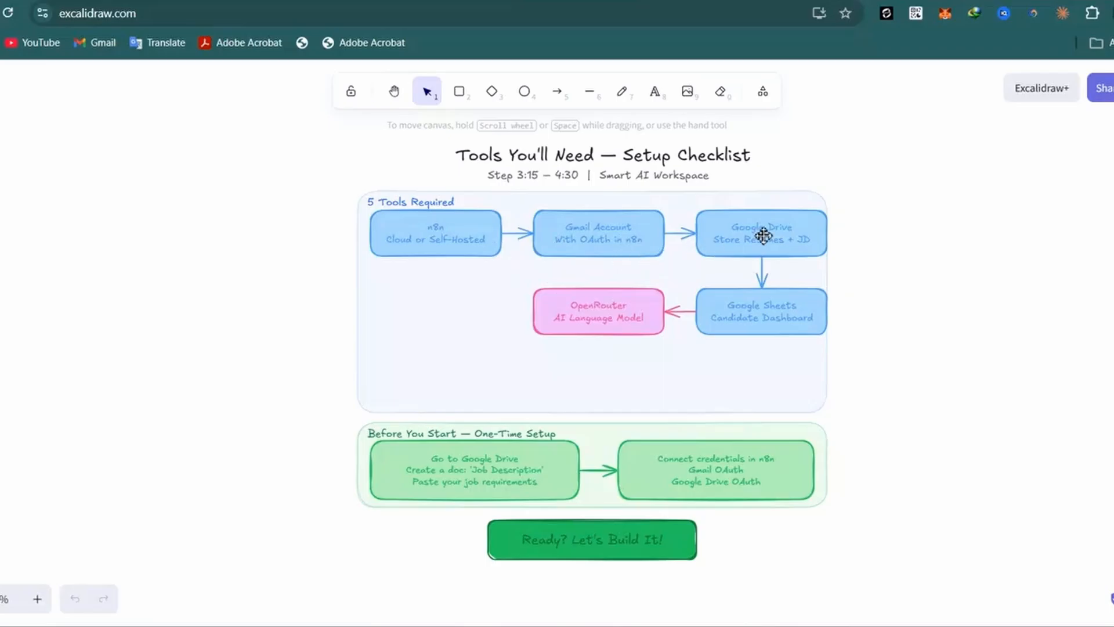
Step: Review the Google Drive tool and the one-time setup boxes in the Excalidraw setup checklist
left_click(813, 254)
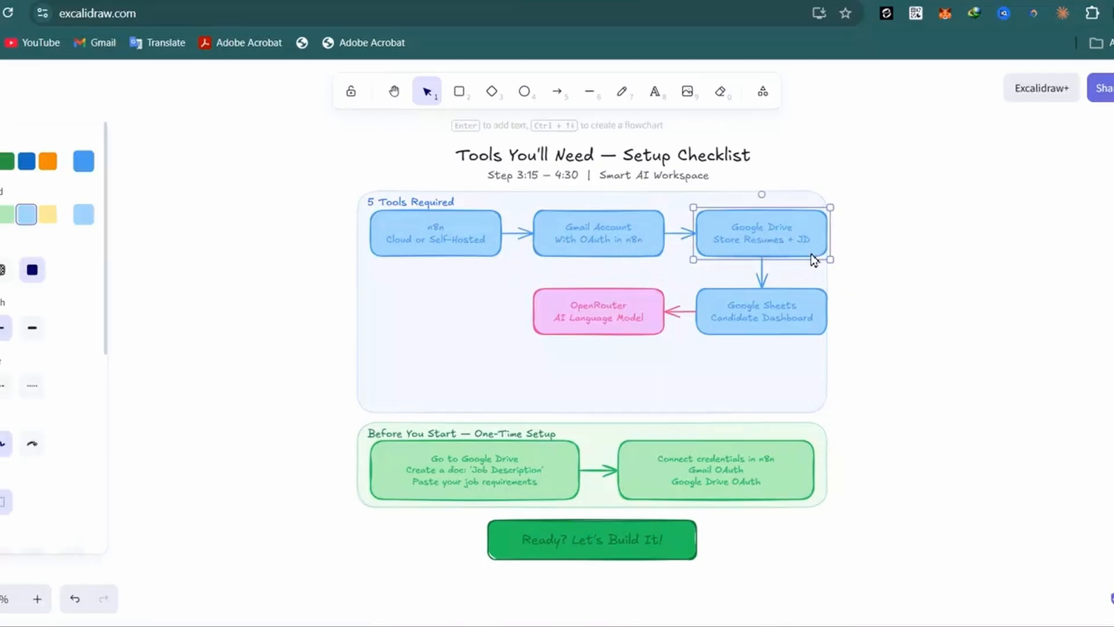
left_click(910, 275)
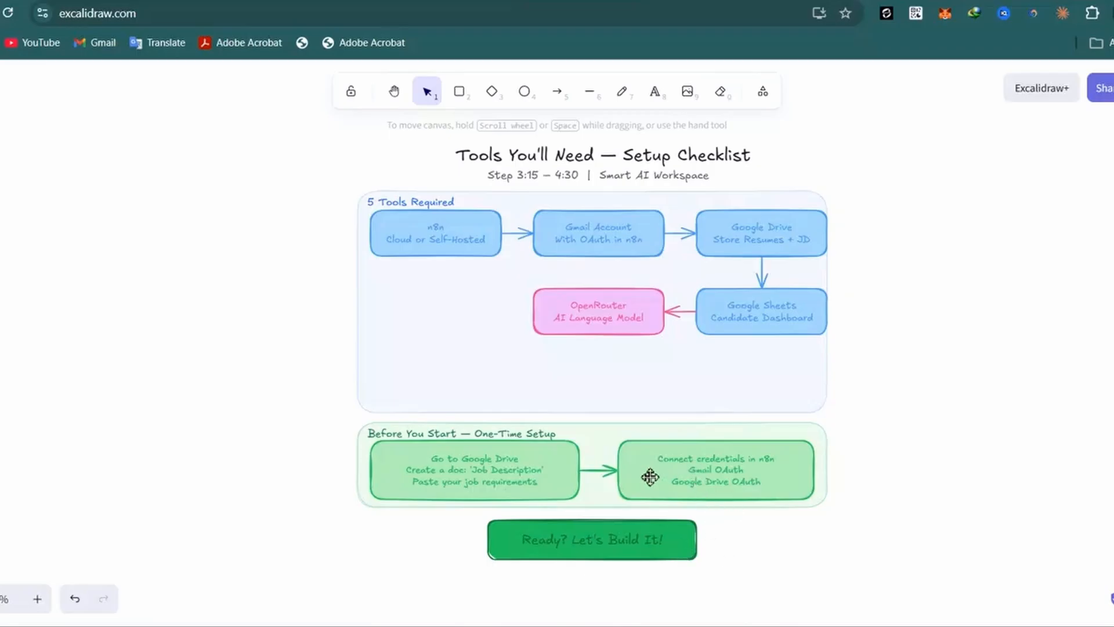
left_click(569, 487)
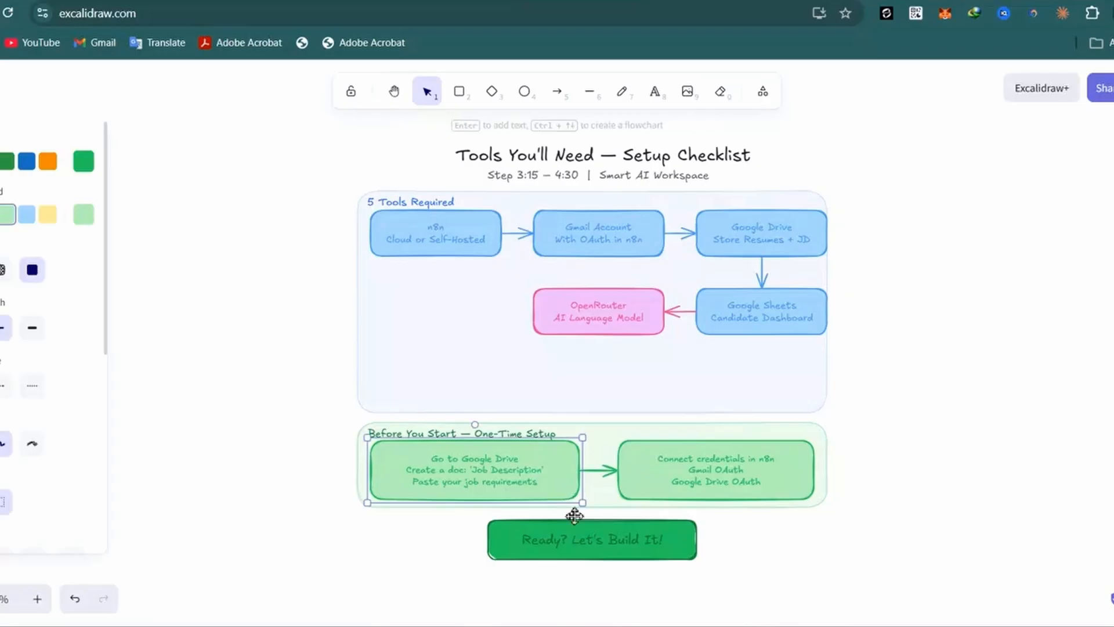
left_click(694, 488)
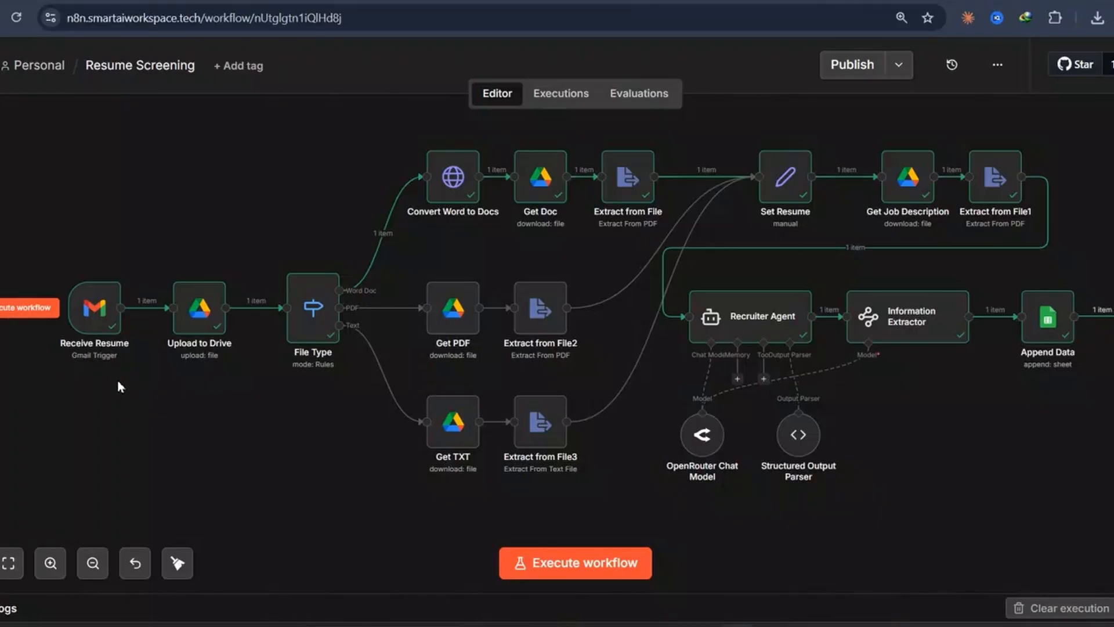
Step: Open the Receive Resume trigger in the n8n workflow and review its poll time, event, filter and attachment settings
left_click_drag(121, 393, 168, 400)
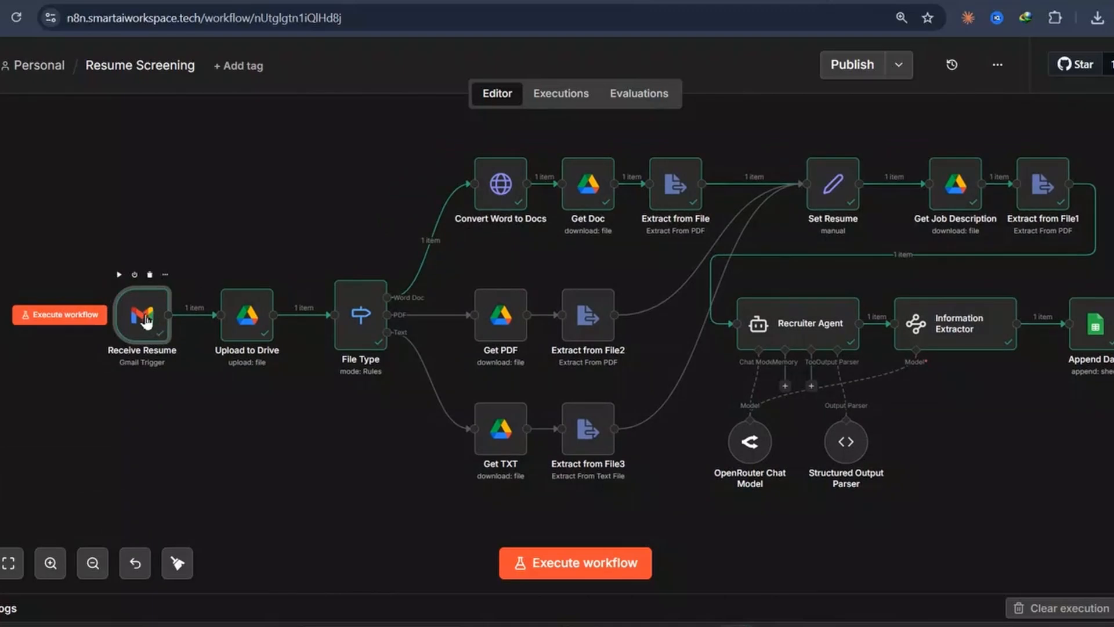
double_click(145, 319)
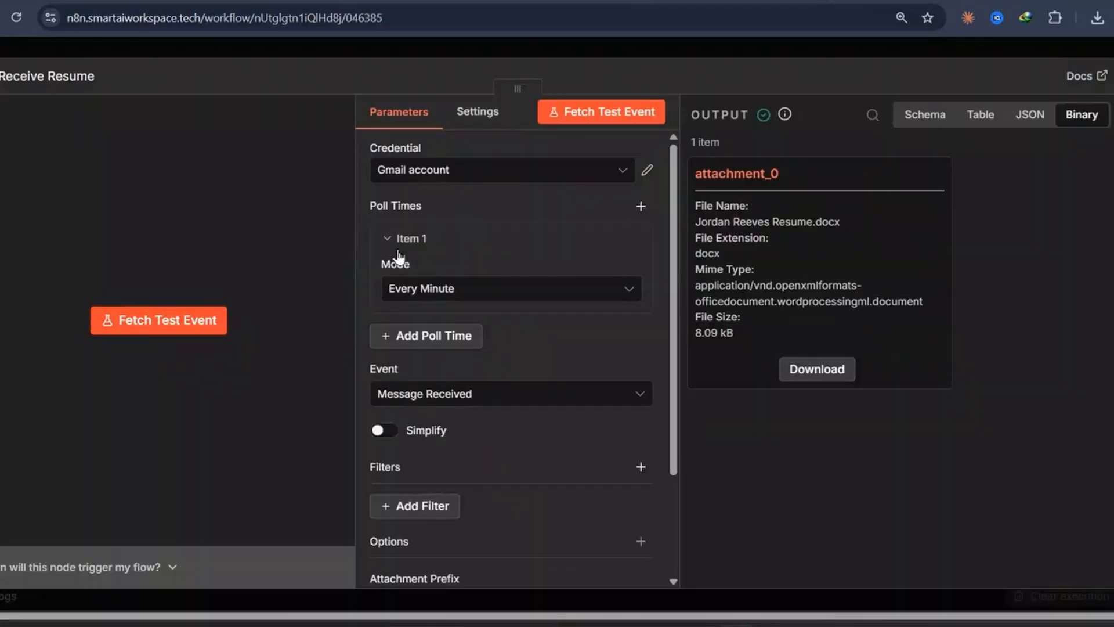
scroll(465, 250, "down", 4)
scroll(509, 248, "up", 4)
scroll(511, 246, "down", 2)
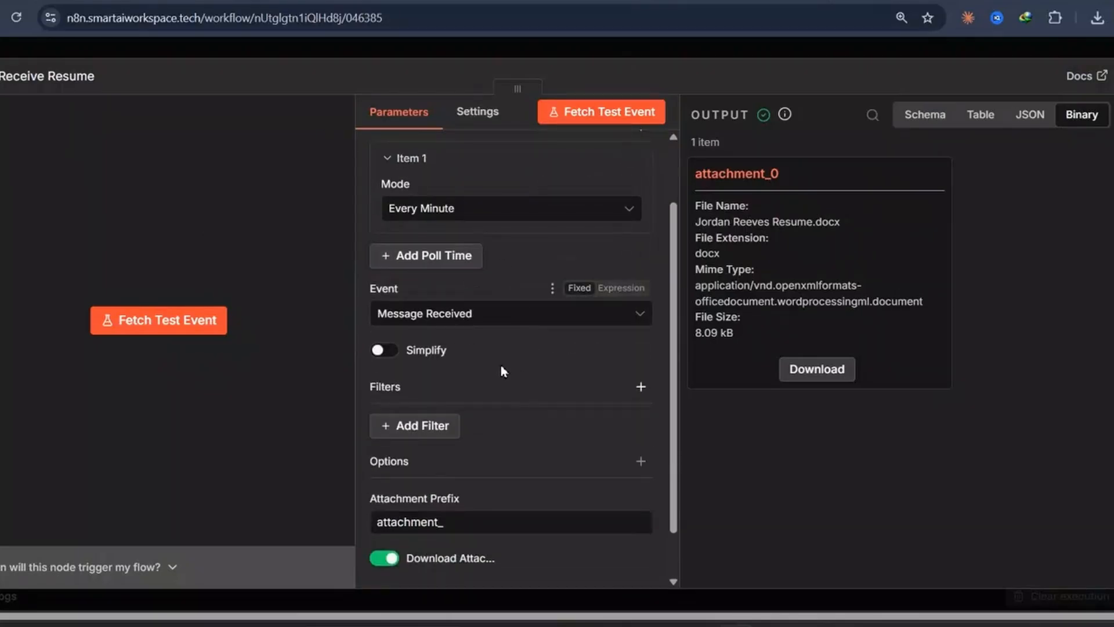
scroll(494, 383, "down", 1)
scroll(498, 325, "up", 4)
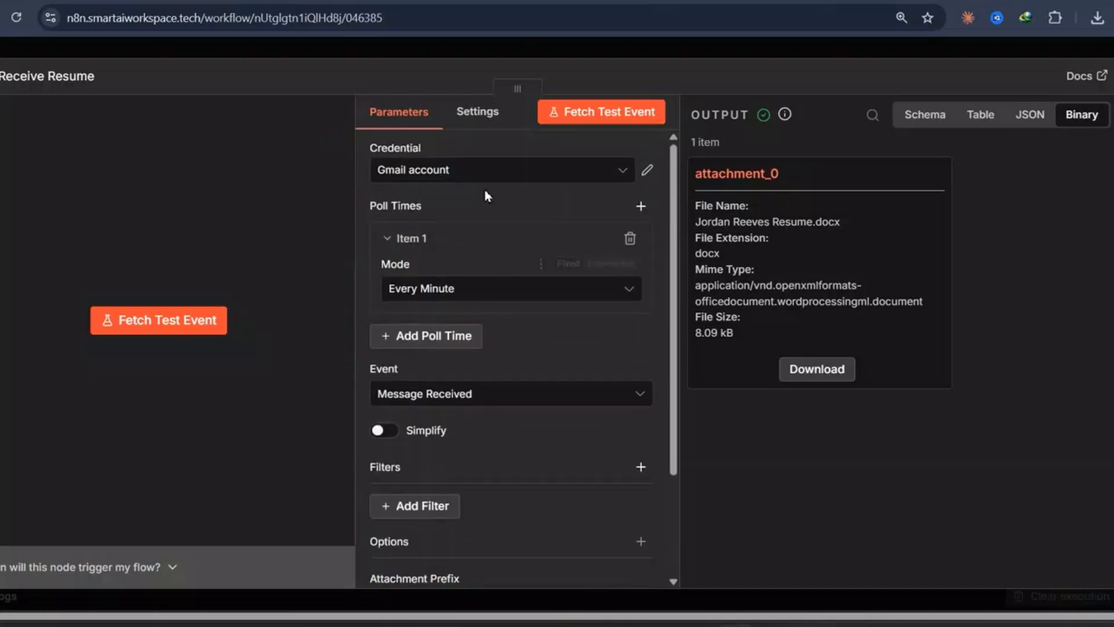
Step: Choose the existing Gmail account credential for the trigger and inspect its OAuth connection details
left_click(486, 171)
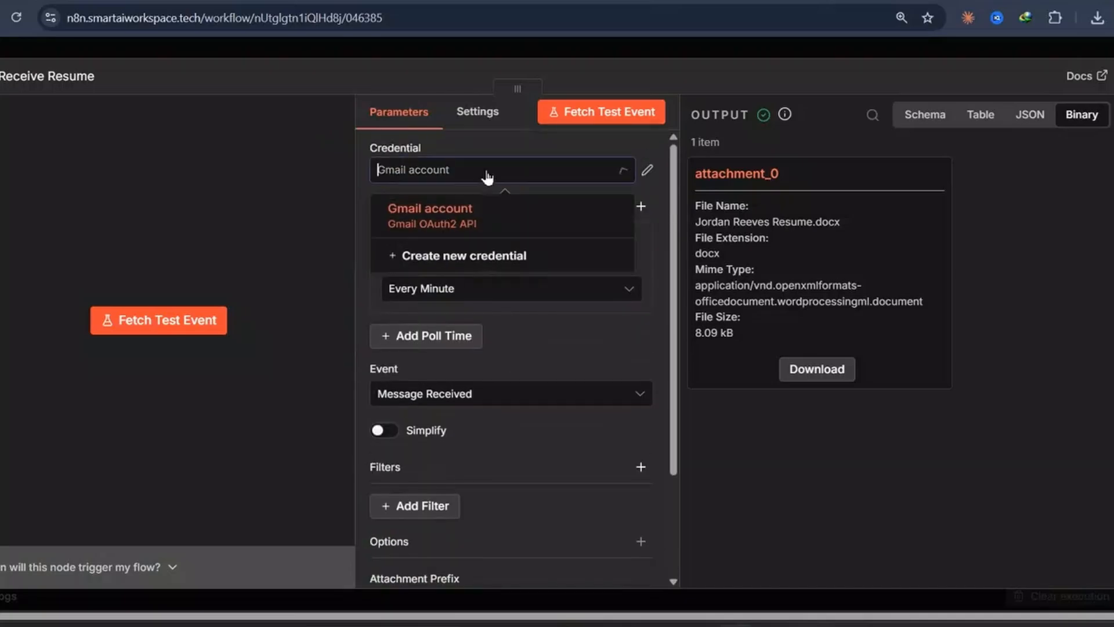
left_click(463, 232)
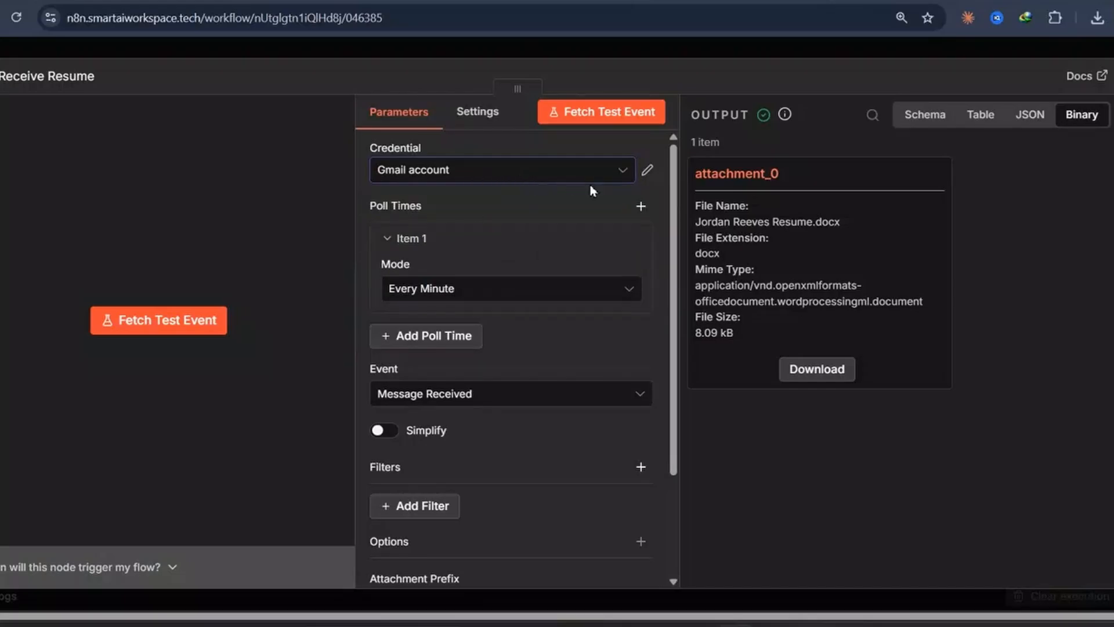
left_click(604, 174)
left_click(647, 170)
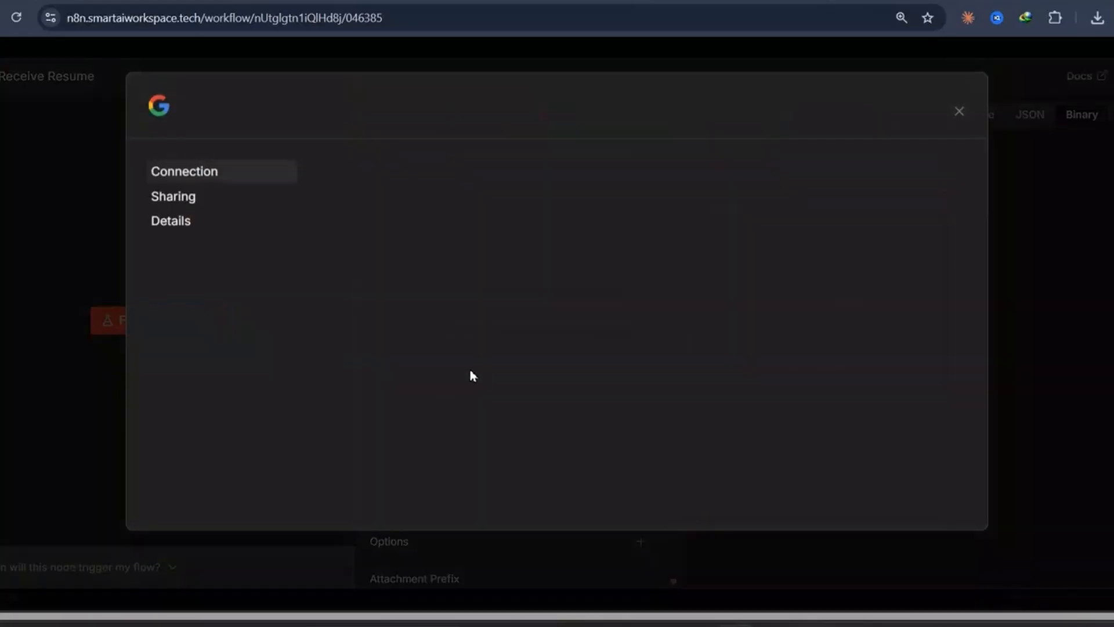
scroll(547, 423, "down", 5)
scroll(806, 236, "up", 4)
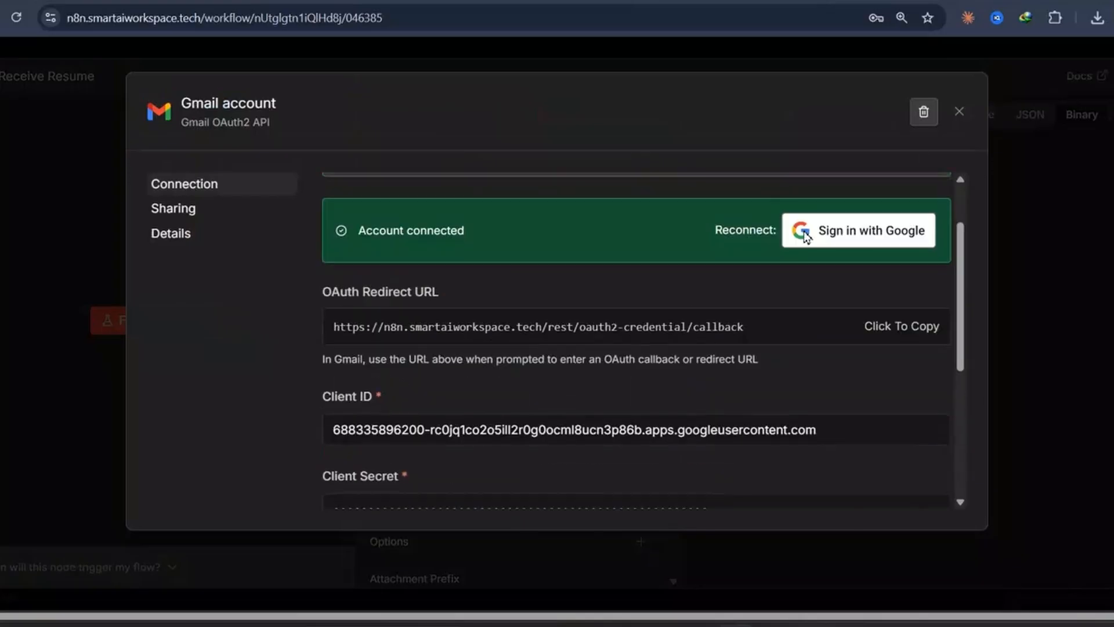
left_click(966, 114)
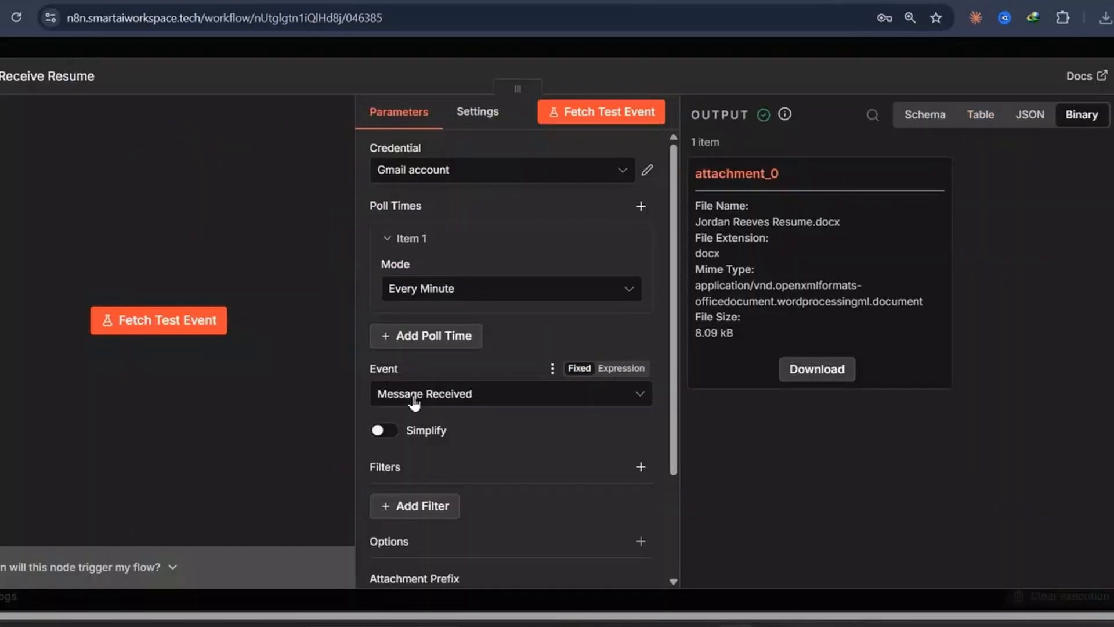
Step: Check the trigger's filter and attachment options and fetch a test event for Receive Resume
scroll(459, 406, "down", 3)
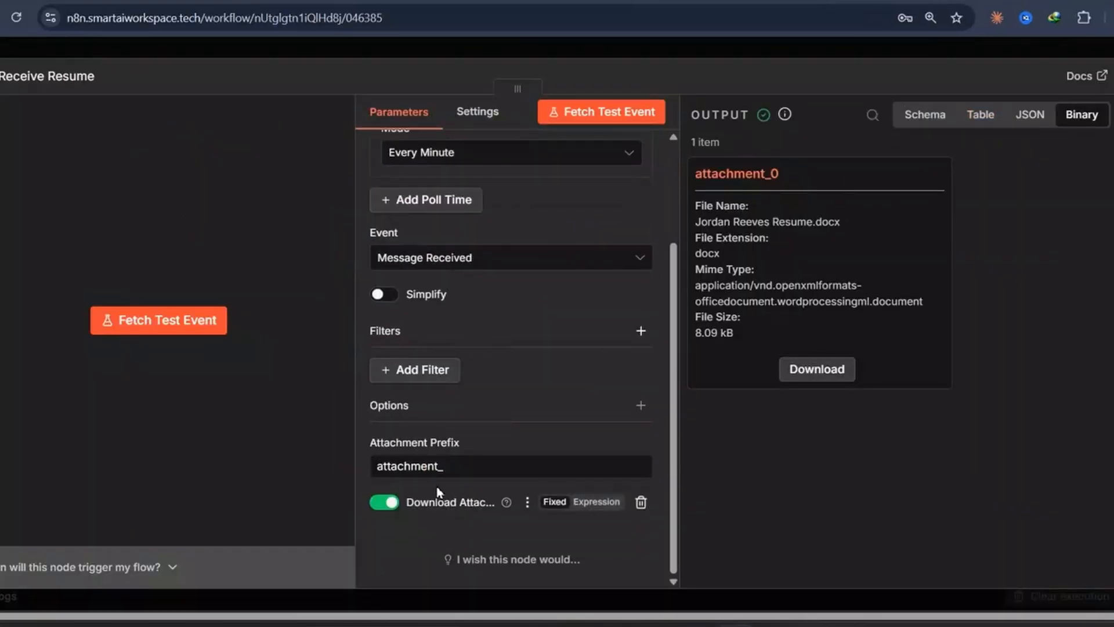
left_click(428, 370)
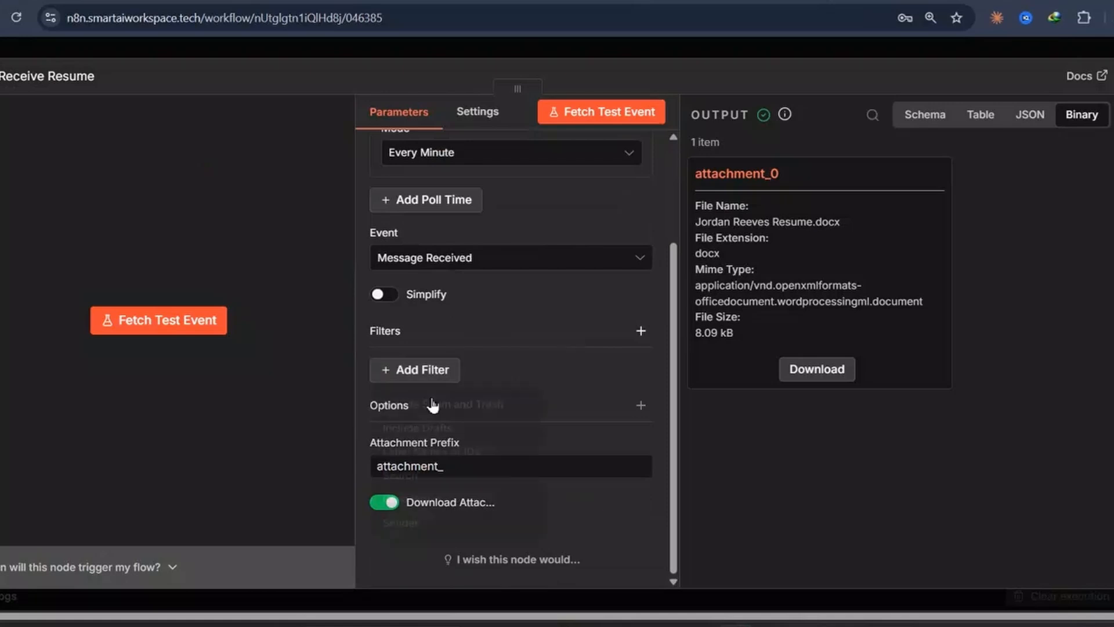
left_click(355, 411)
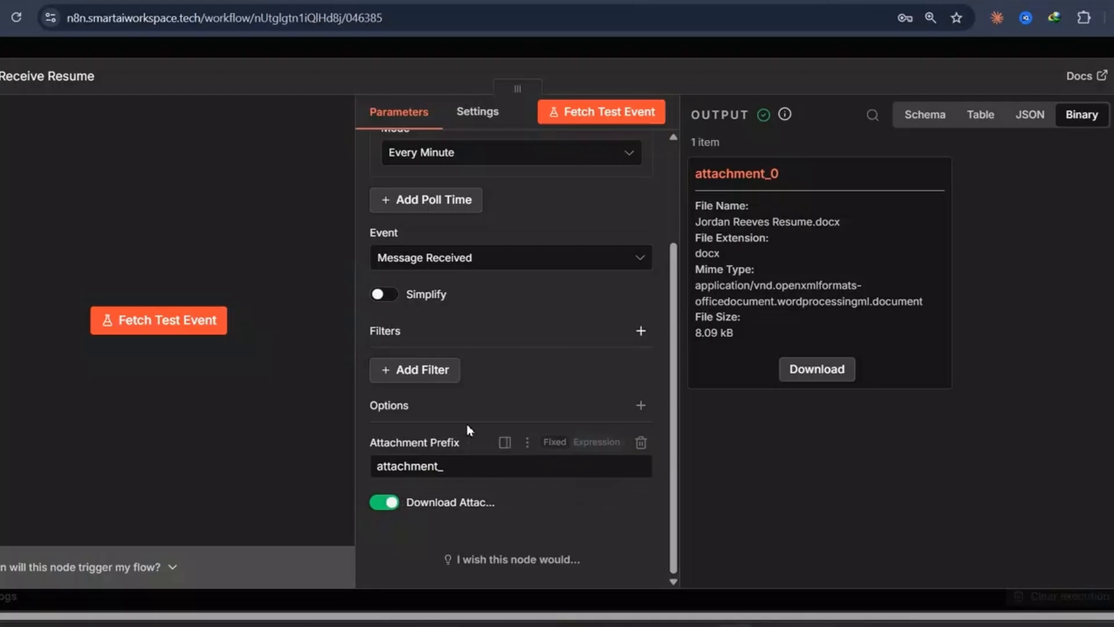
left_click(577, 119)
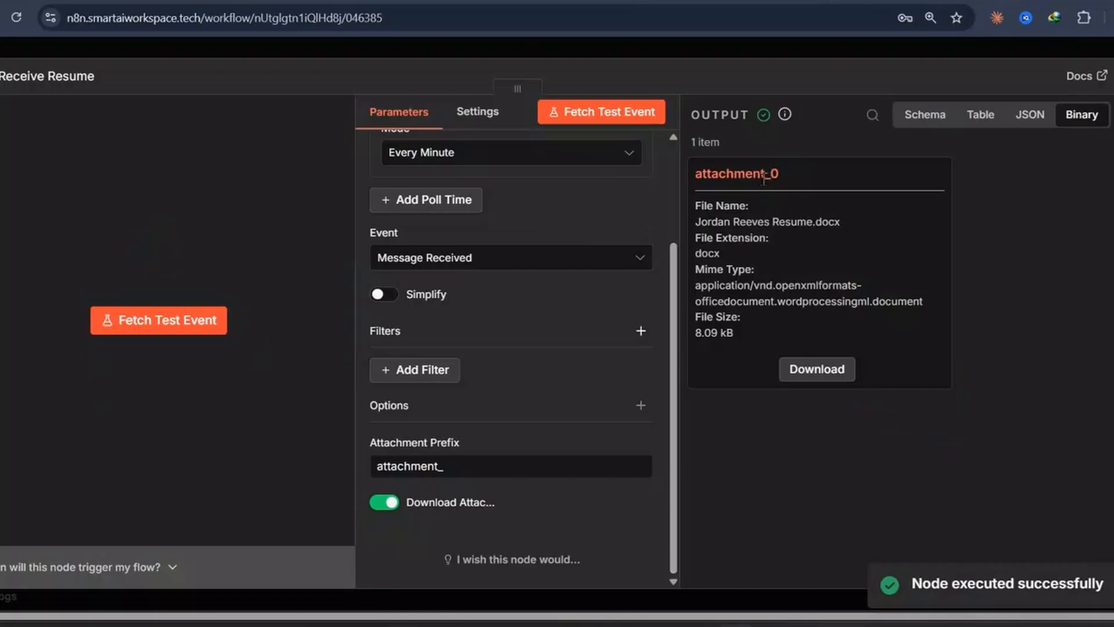
Step: Review the fetched attachment's file details and the filter types available for the Receive Resume trigger
scroll(547, 293, "up", 2)
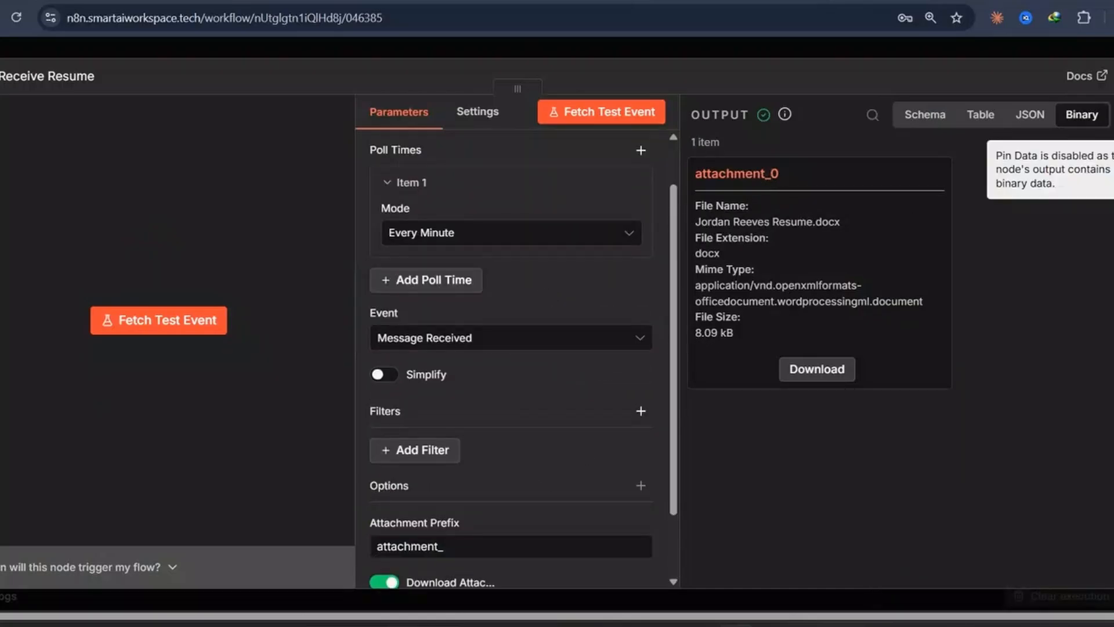
left_click_drag(818, 329, 732, 237)
scroll(551, 342, "down", 2)
left_click(435, 374)
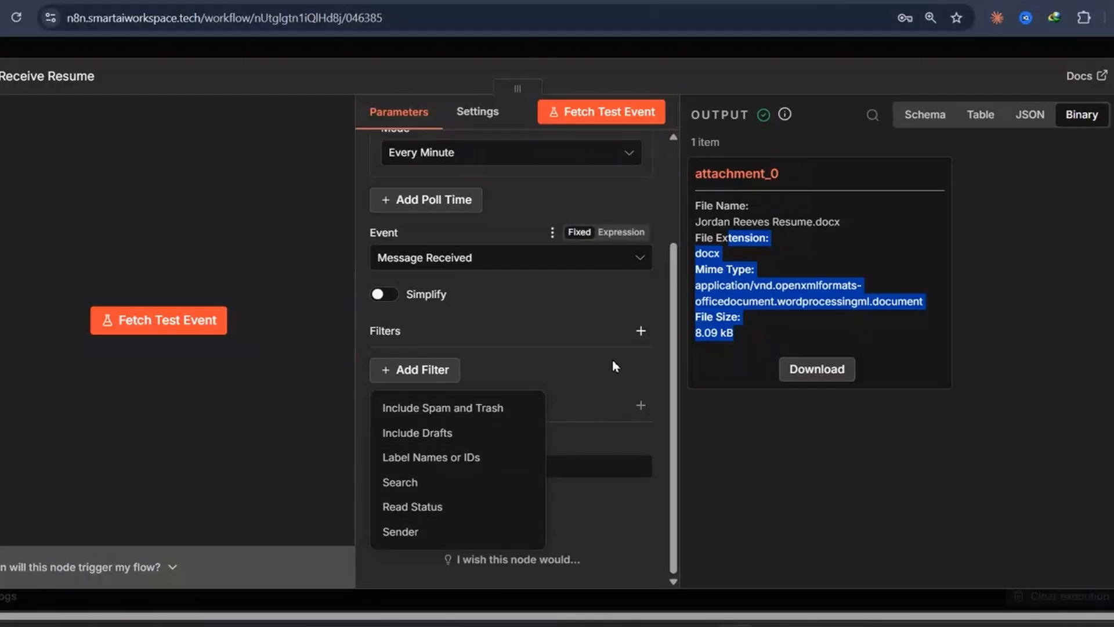
left_click(563, 374)
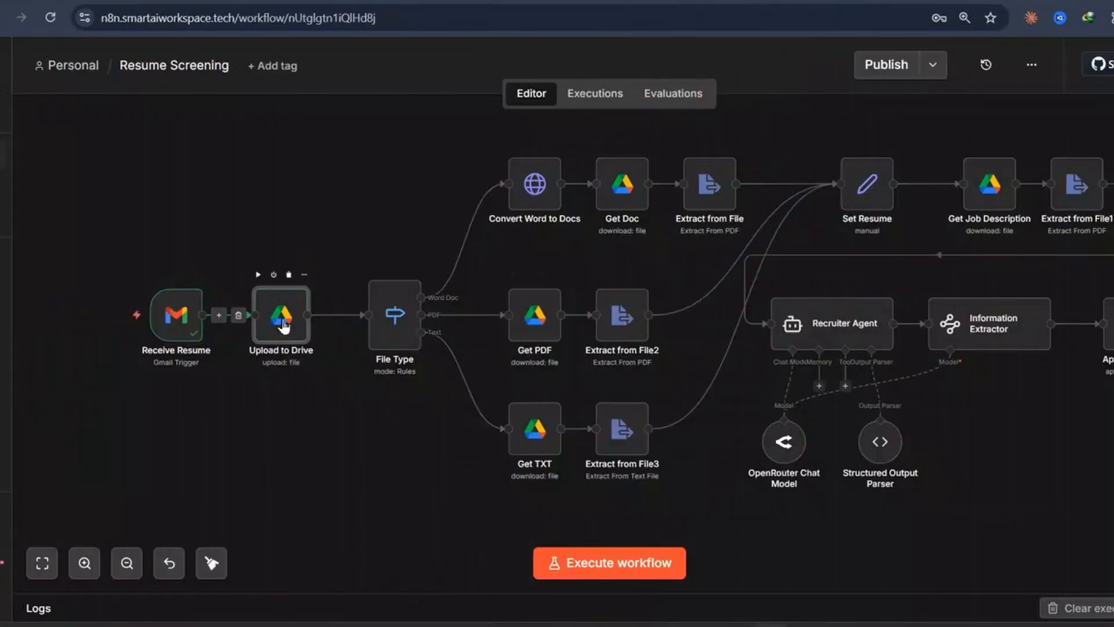
Step: Open the Upload to Drive node and compare its operation and input data field name with the incoming attachment_0
double_click(282, 330)
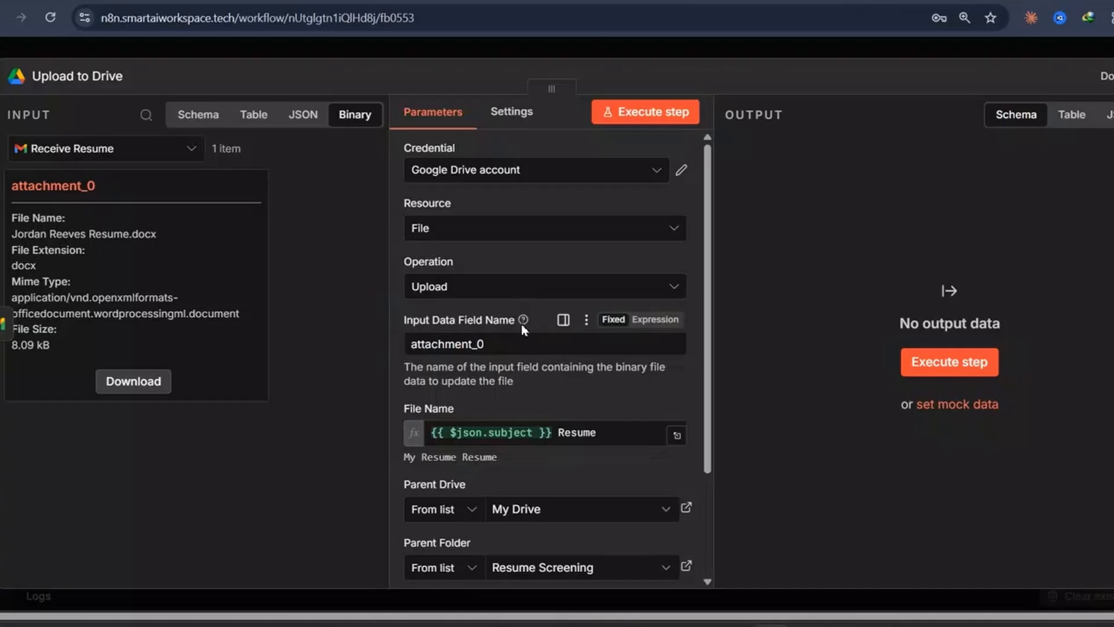
left_click(467, 296)
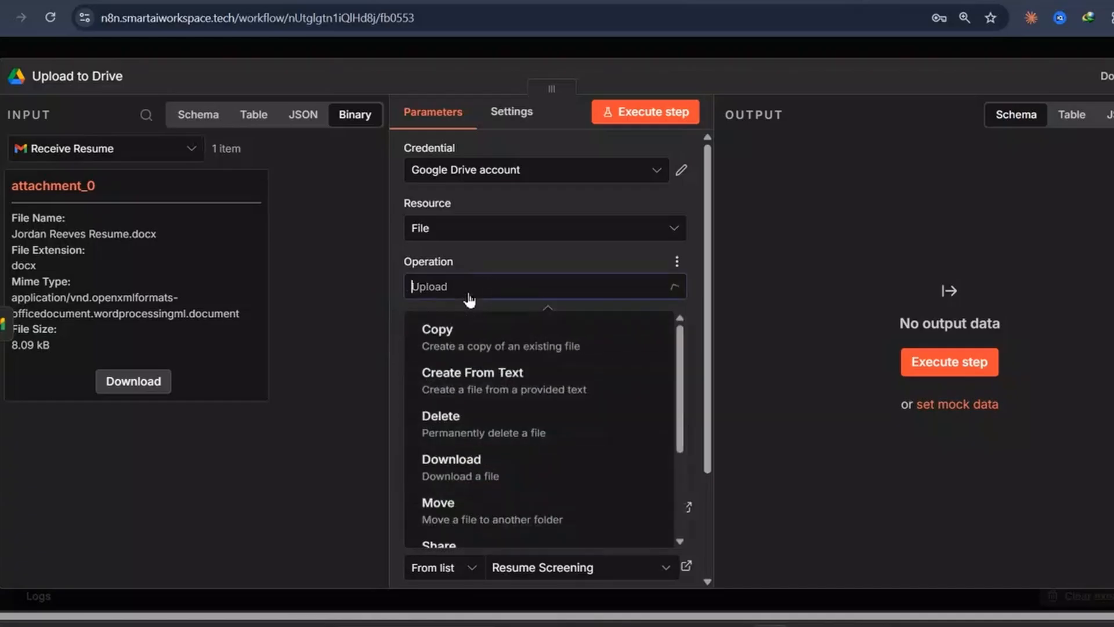
left_click(470, 299)
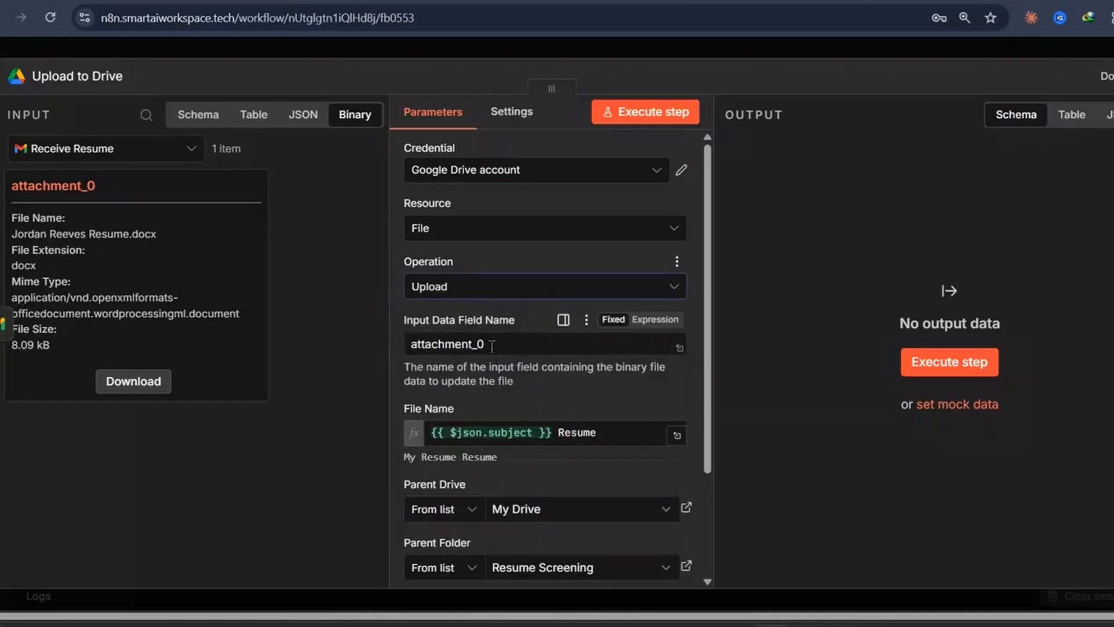
left_click_drag(492, 347, 425, 342)
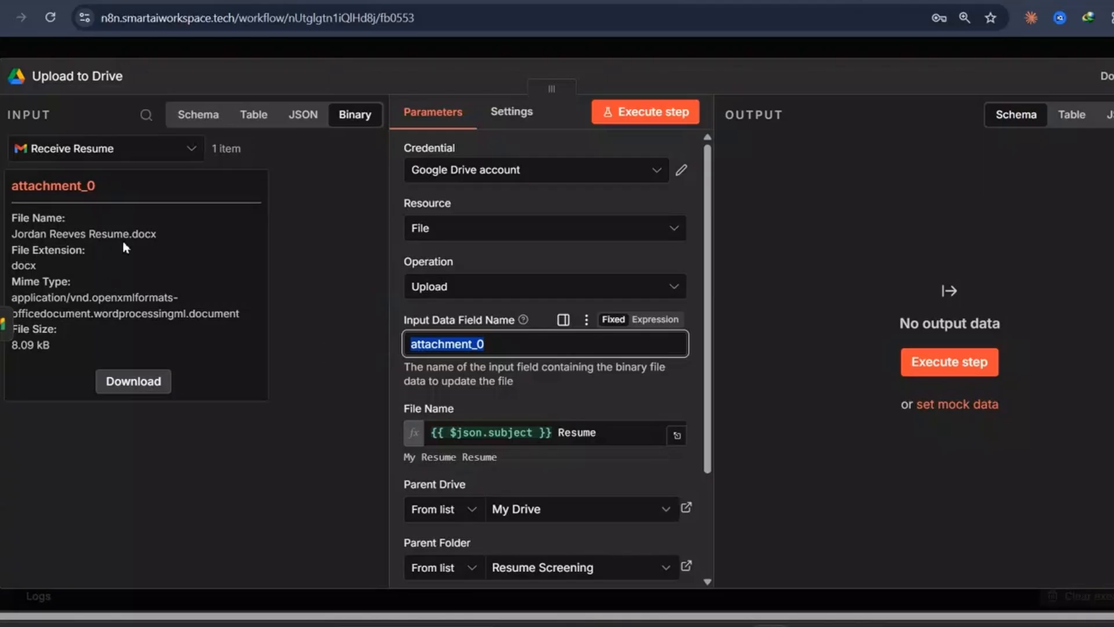
left_click_drag(96, 187, 29, 185)
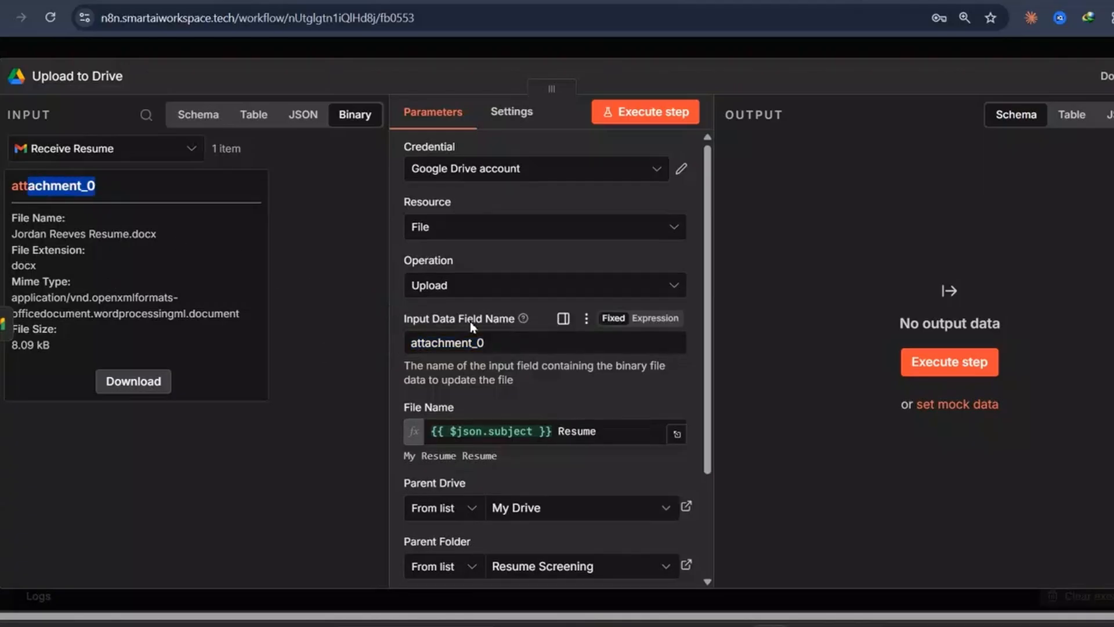
Step: Review the File Name expression of Upload to Drive and search the input schema for "sub" to locate the subject field it uses
scroll(488, 326, "down", 2)
left_click(576, 357)
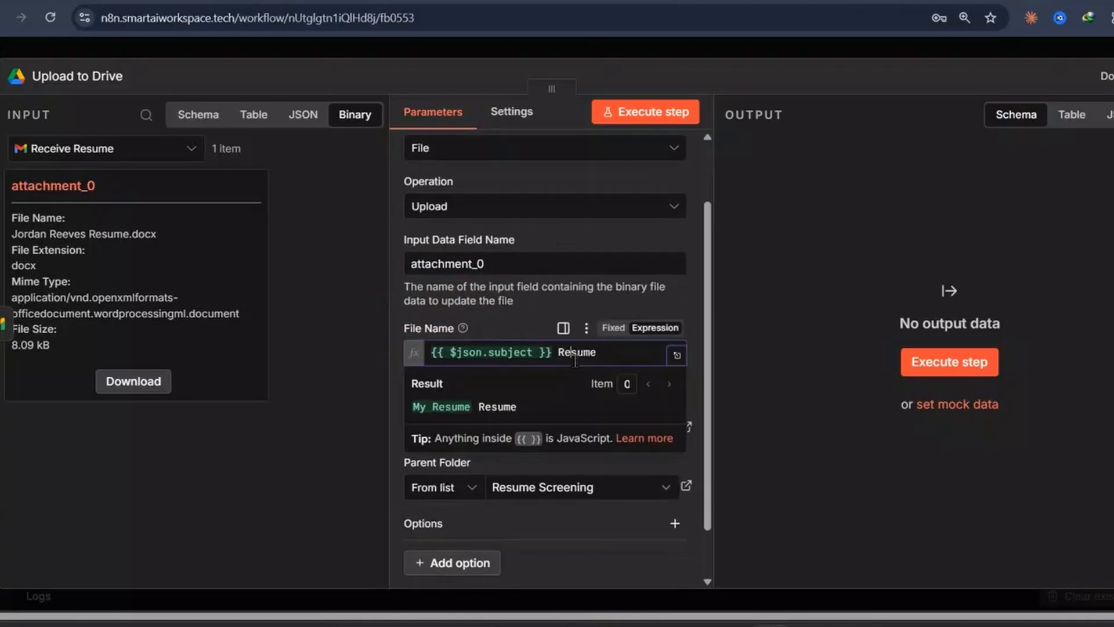
left_click(226, 120)
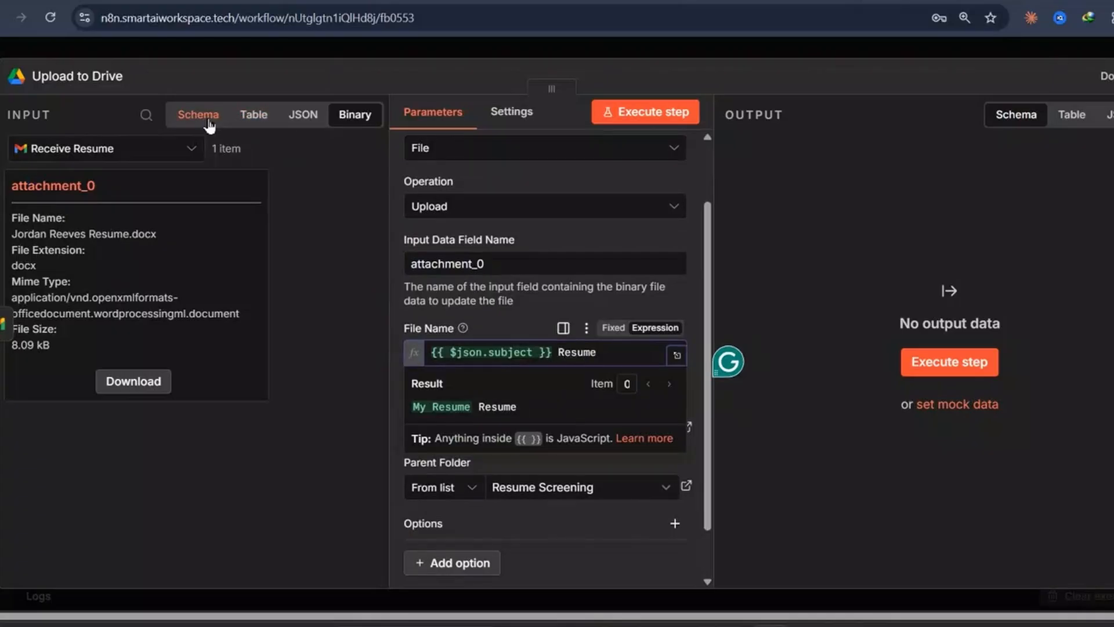
scroll(311, 219, "down", 3)
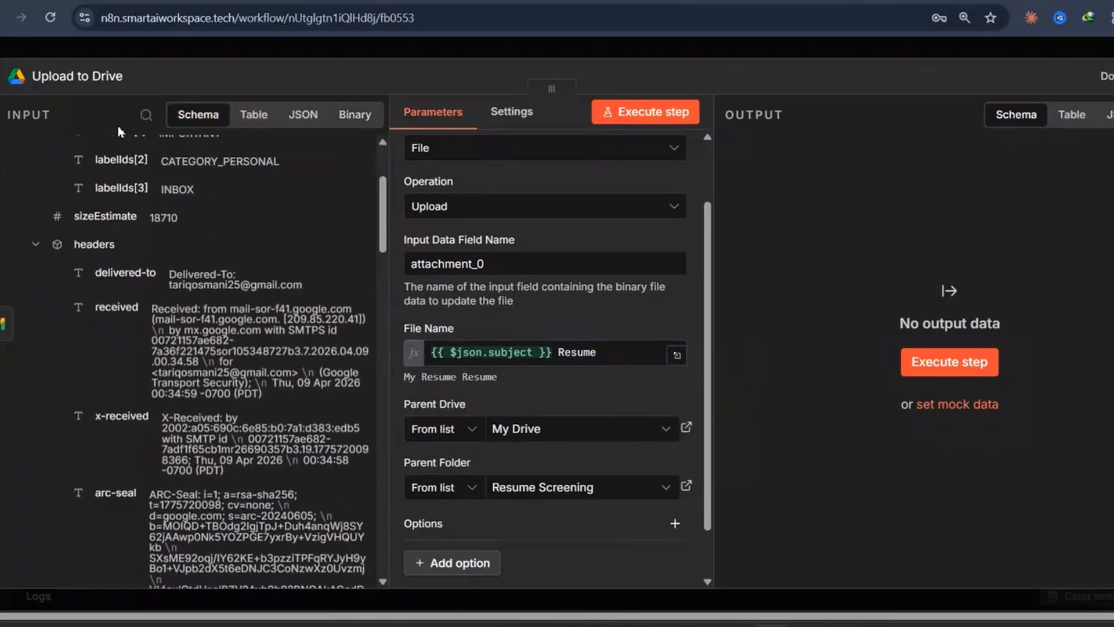
left_click(154, 119)
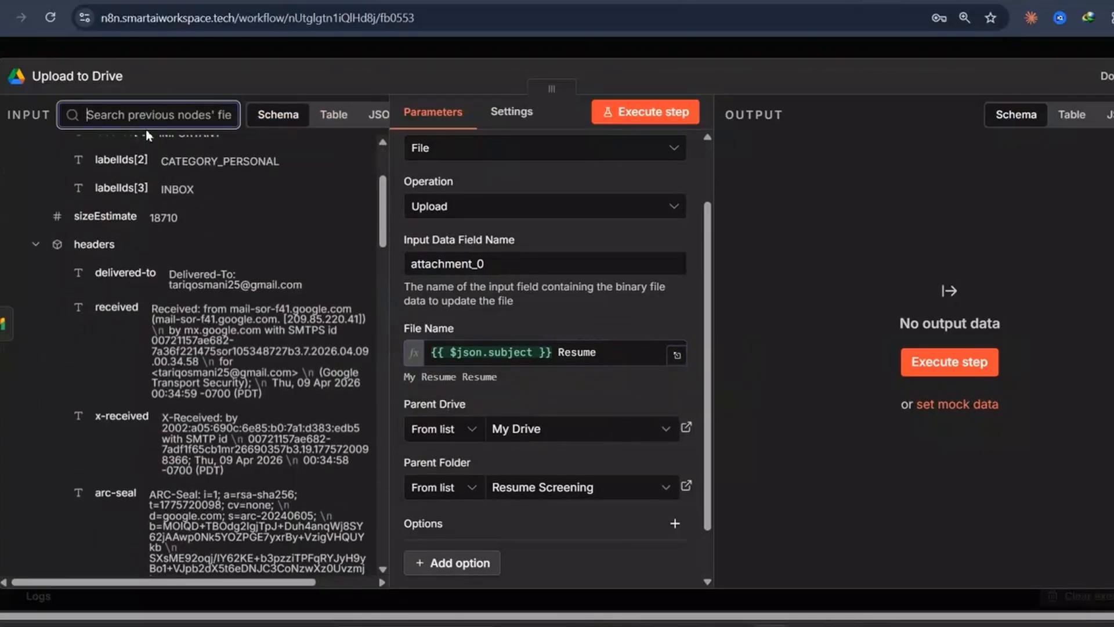
type("sub")
scroll(320, 256, "down", 5)
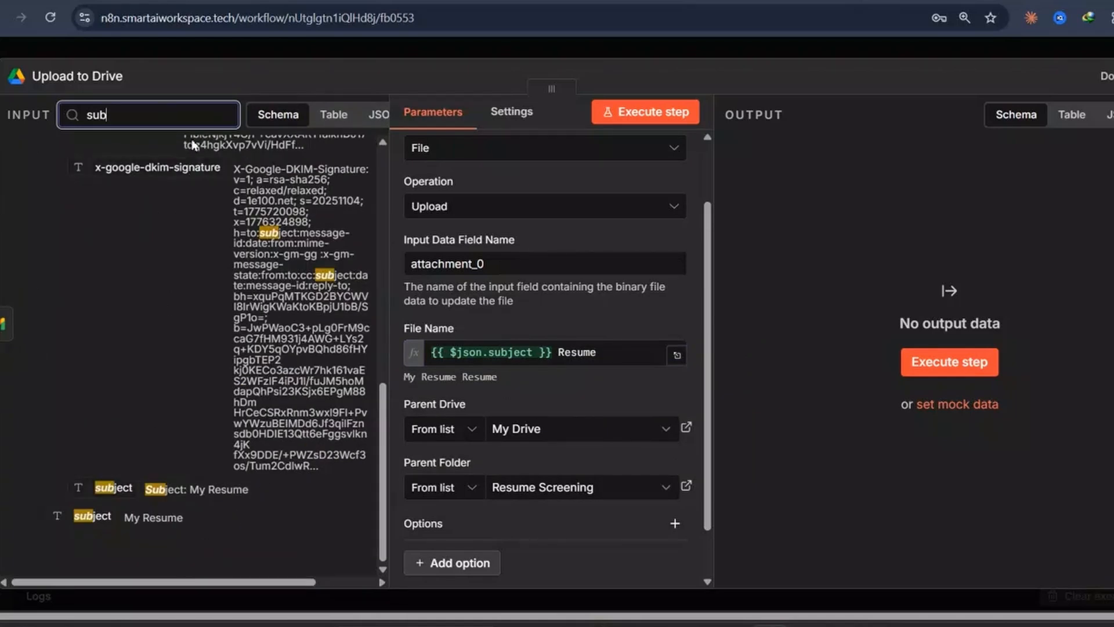
double_click(577, 352)
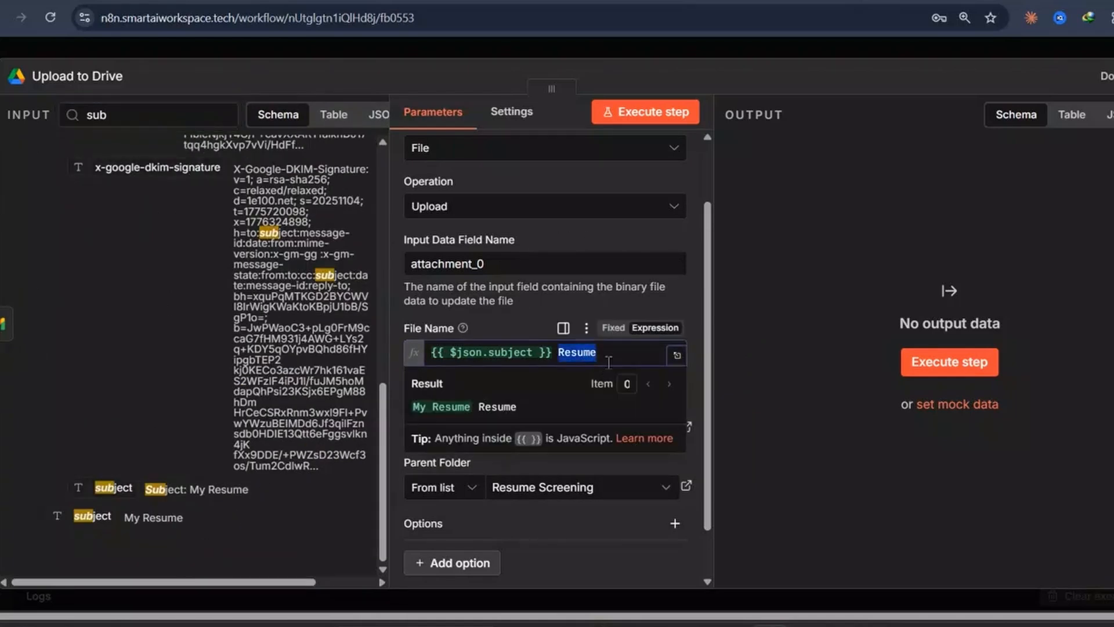
left_click(609, 360)
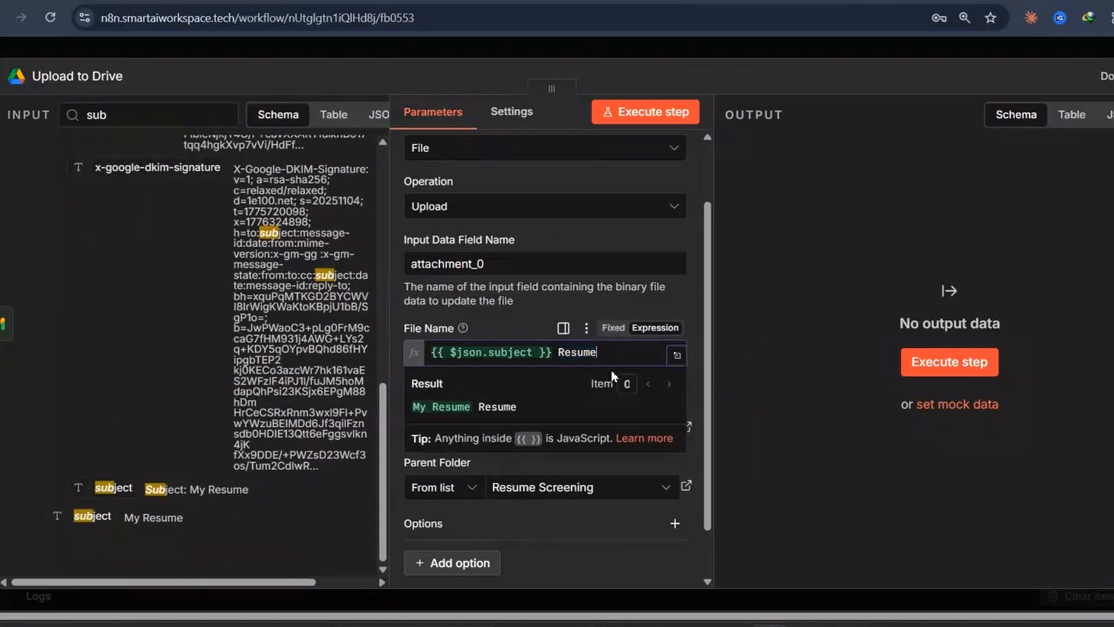
left_click(518, 322)
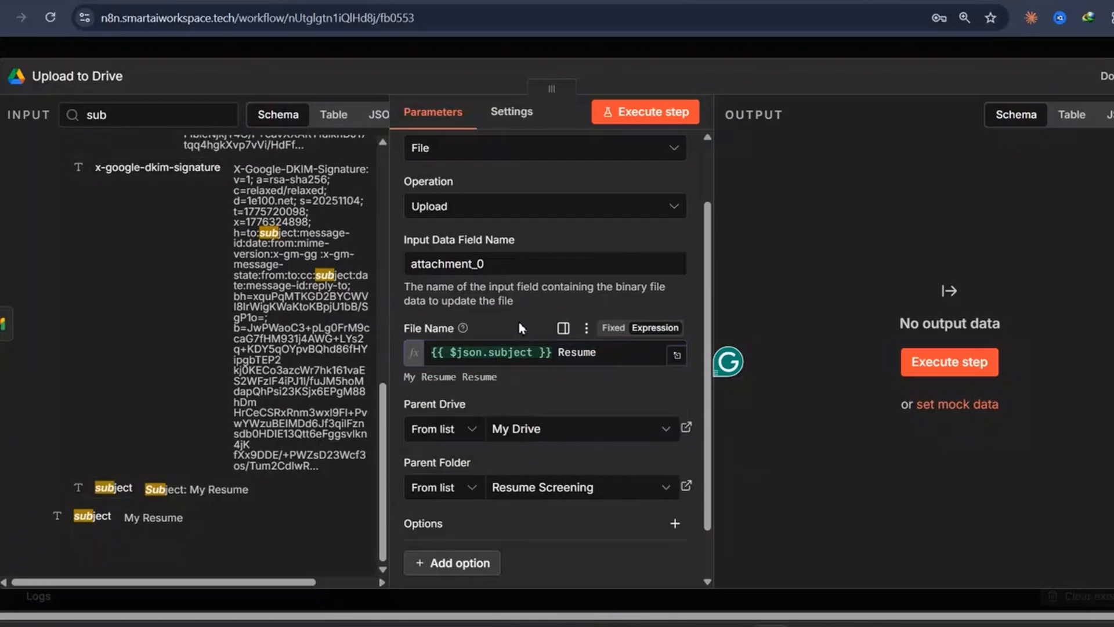
Step: Check the parent folder choices for the upload, and open the Resume folder in Google Drive
left_click(555, 494)
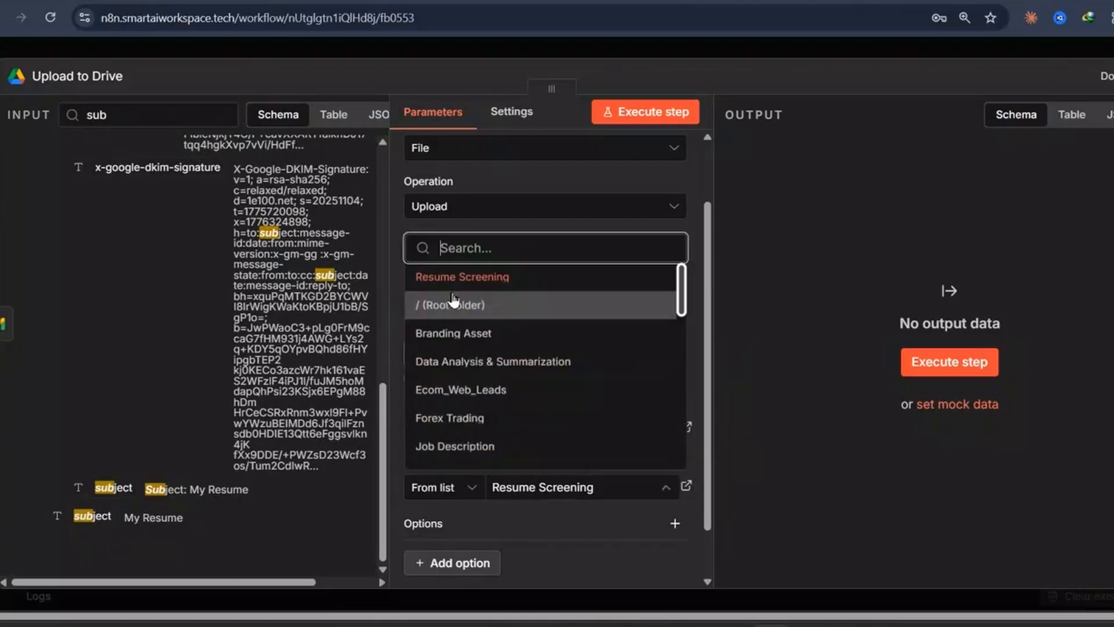
left_click(567, 530)
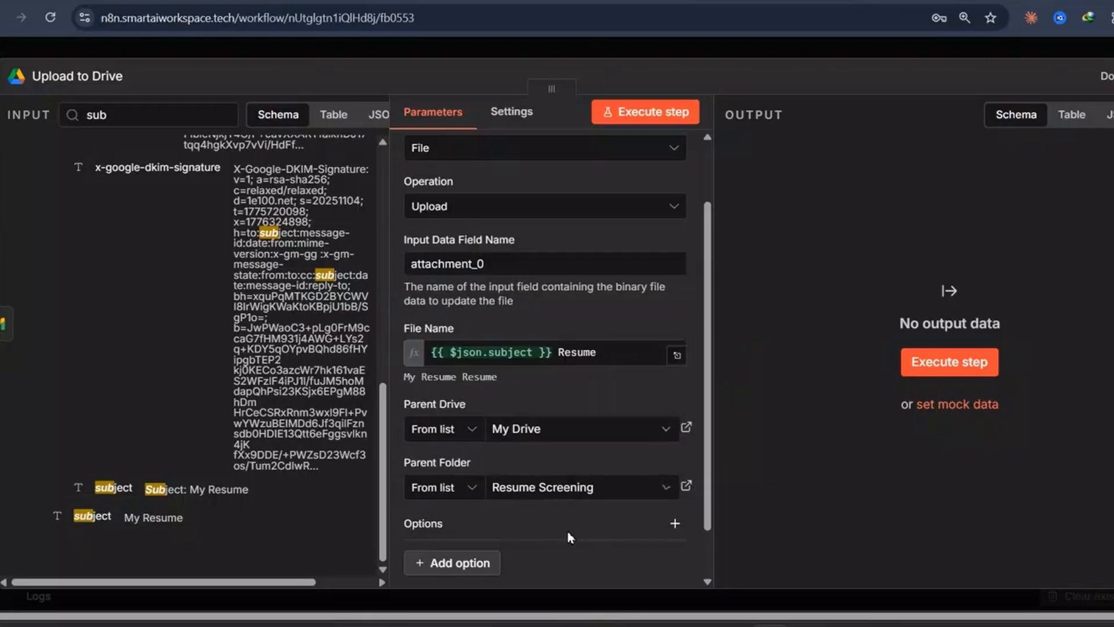
scroll(577, 530, "down", 1)
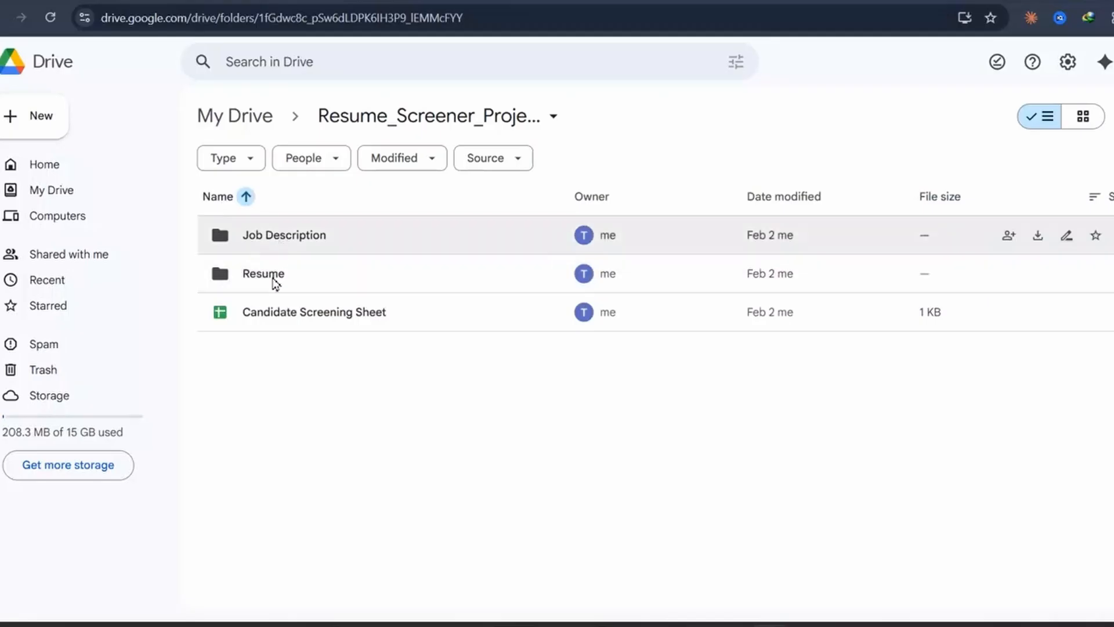
double_click(271, 284)
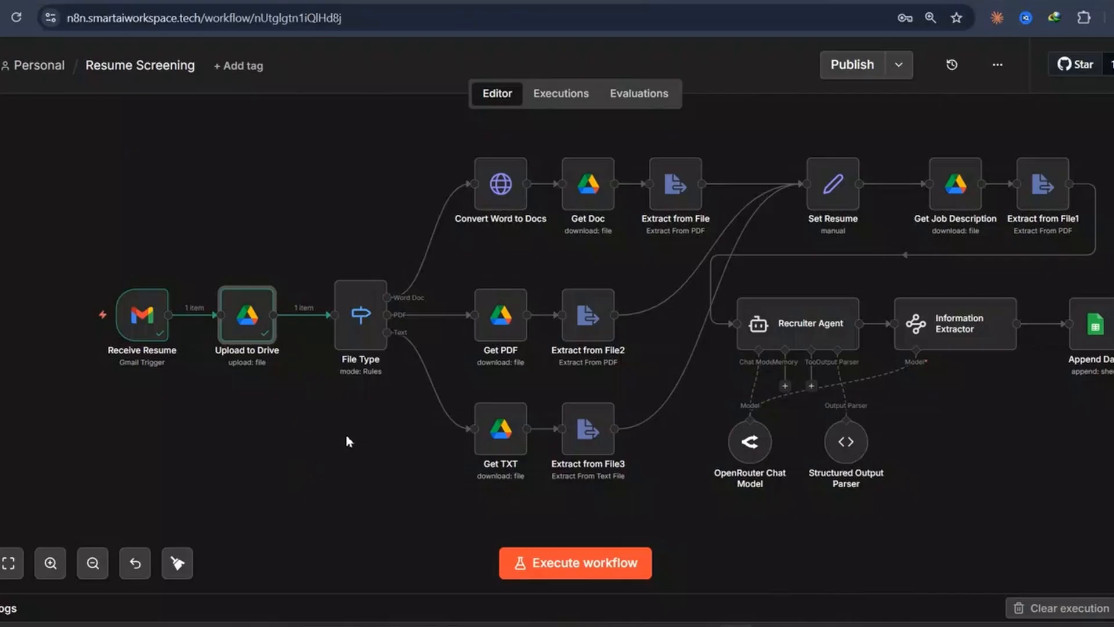
Step: Back in the n8n workflow, execute the File Type node and open its configuration
left_click(361, 328)
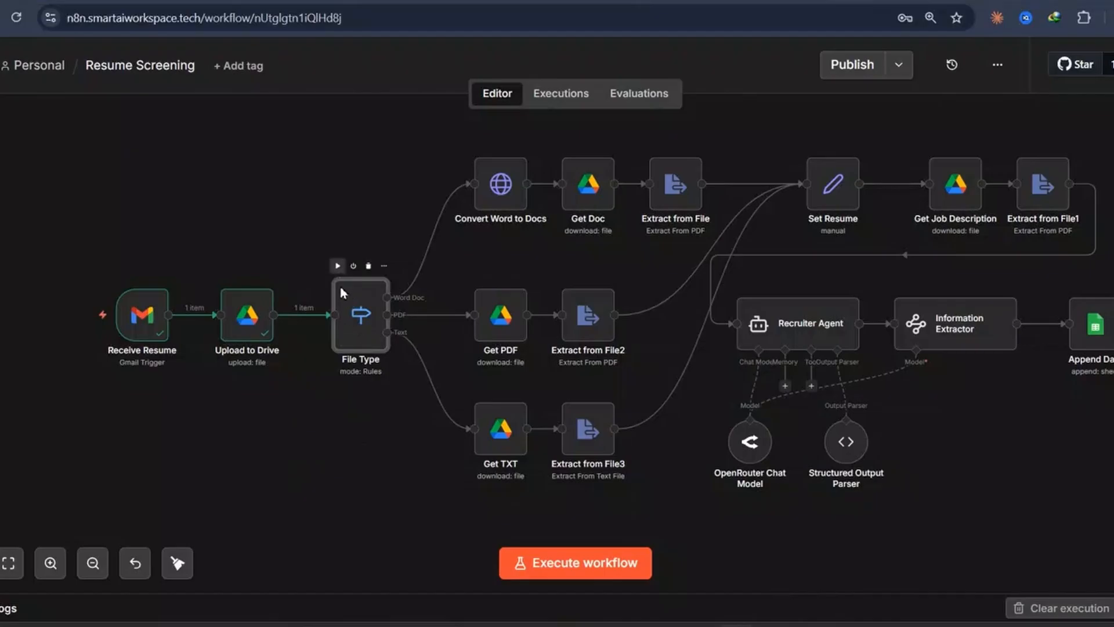
left_click(337, 265)
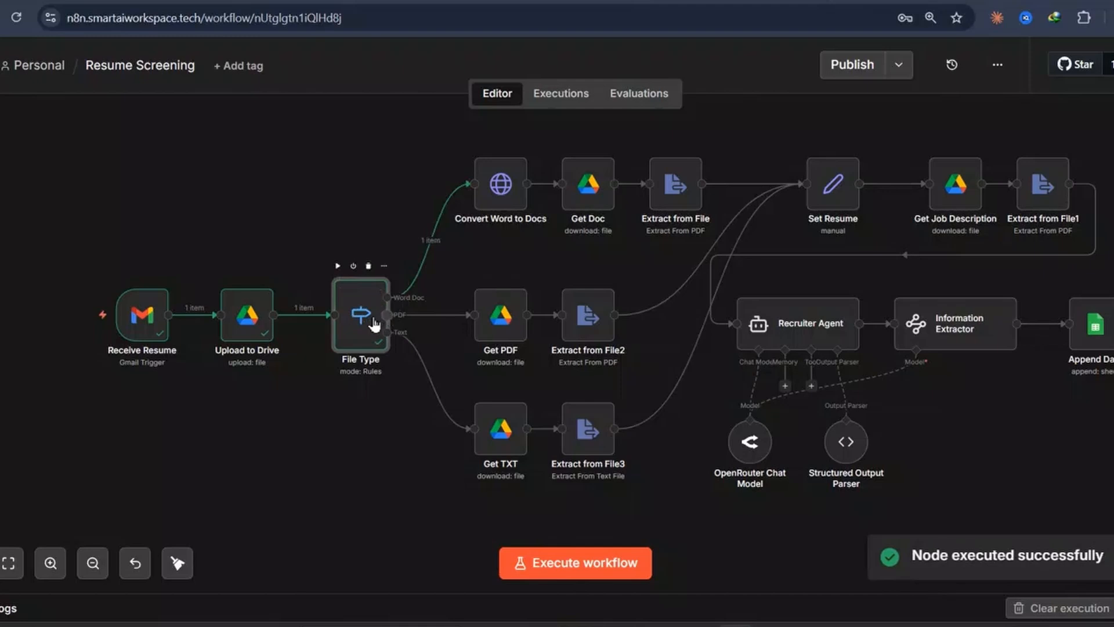
double_click(373, 324)
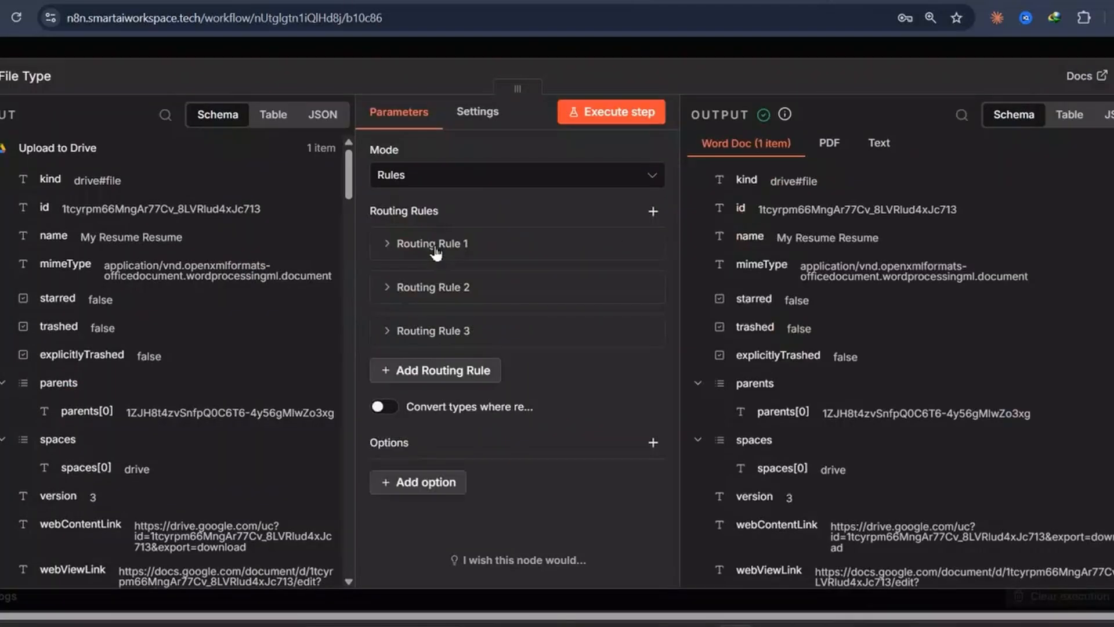
Step: Expand Routing Rules 1, 2 and 3 of the File Type node and review their conditions and output names
left_click(439, 249)
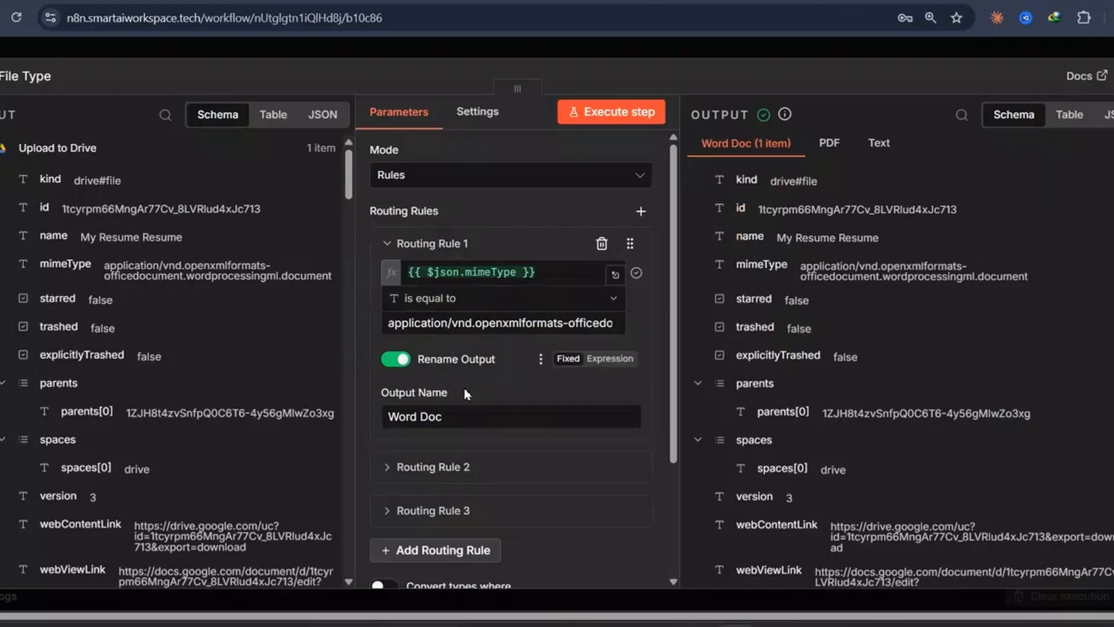
left_click(455, 412)
key("ctrl+a")
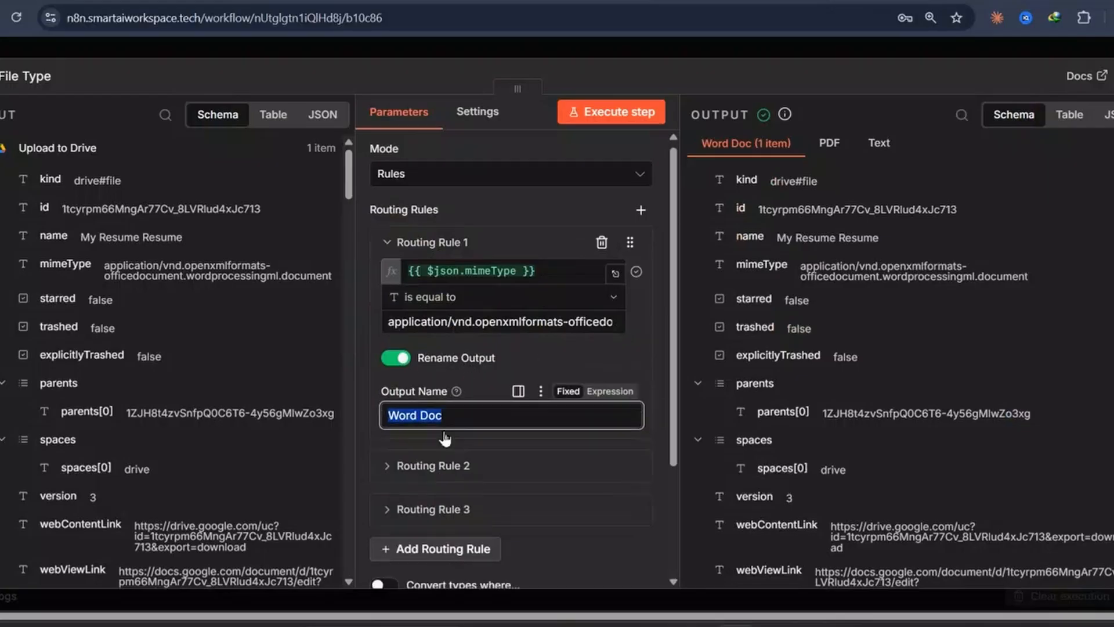
scroll(445, 433, "down", 2)
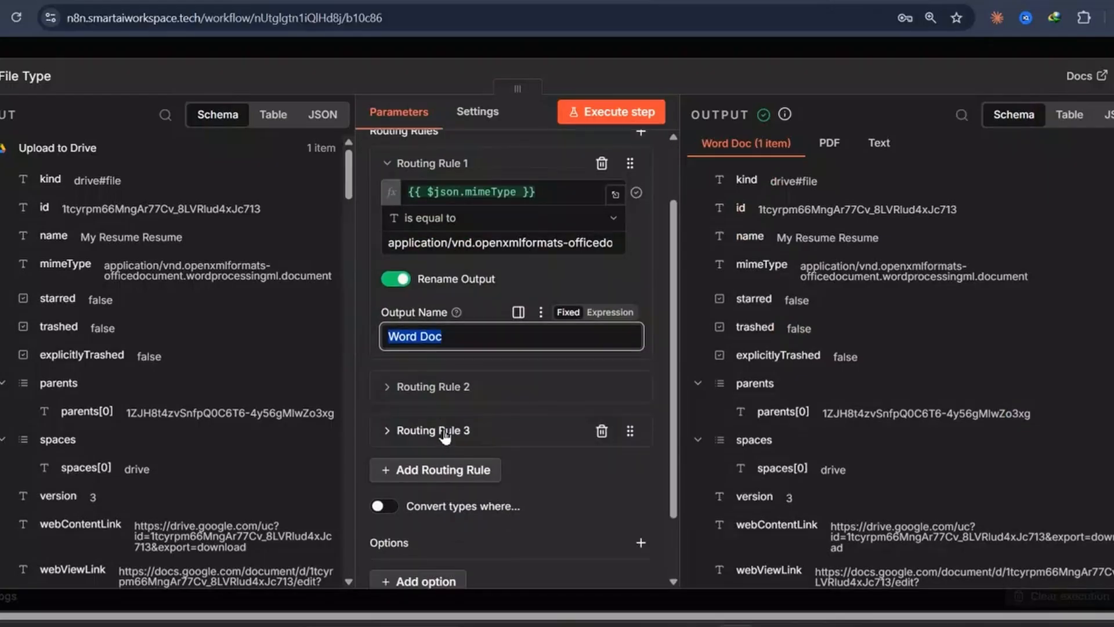
left_click(445, 389)
scroll(454, 475, "down", 3)
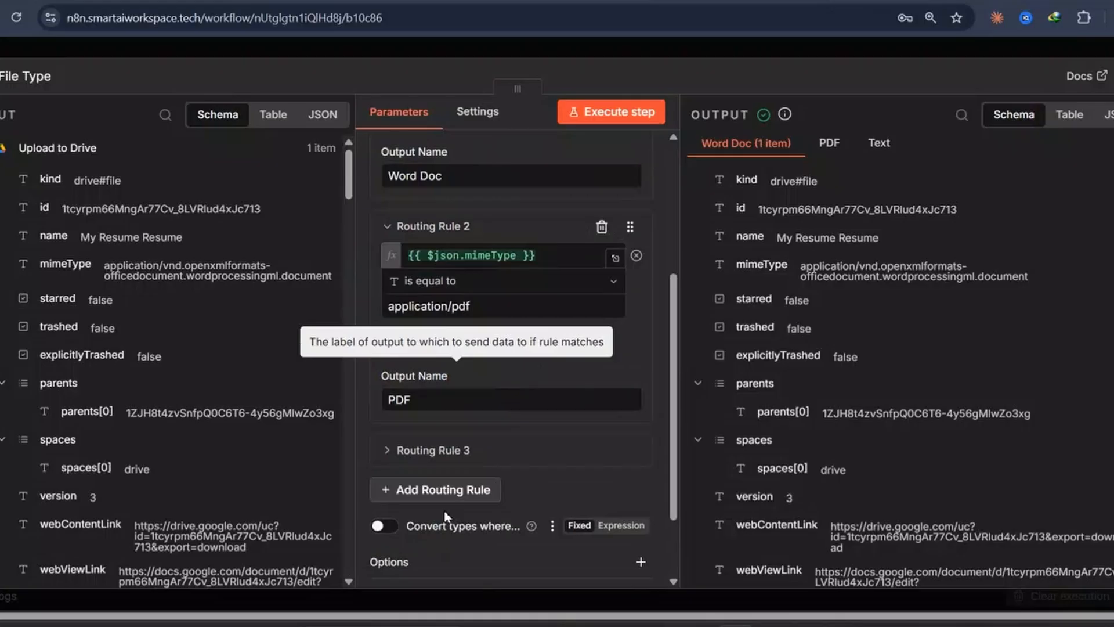
left_click(443, 455)
scroll(443, 457, "up", 5)
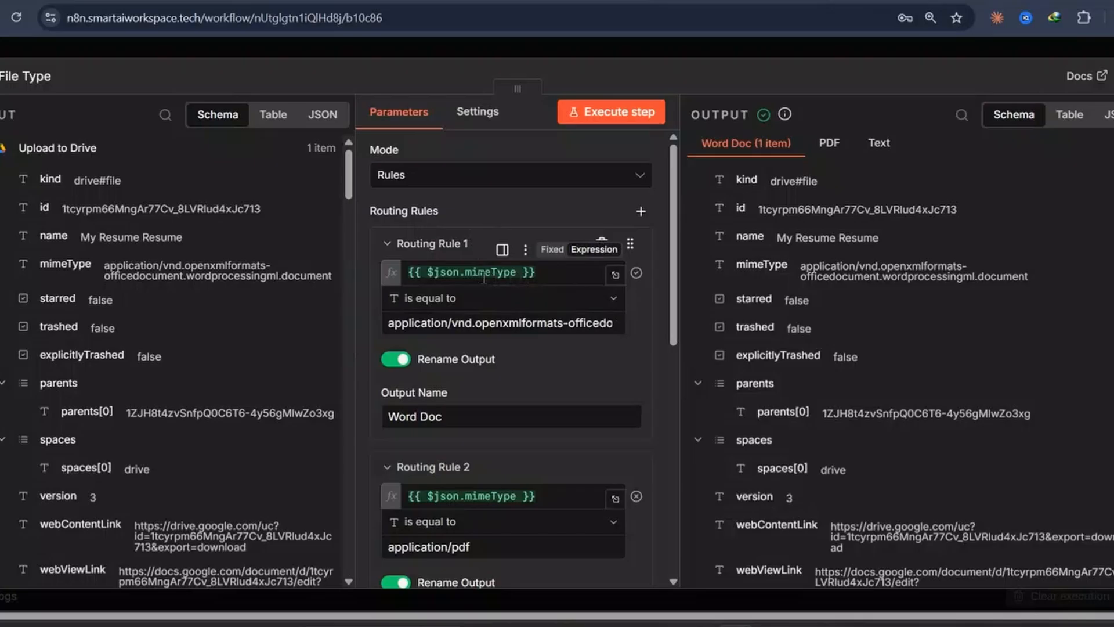
Step: Examine Routing Rule 1's mimeType expression against the input schema's mimeType field, along with the rule's output name
triple_click(485, 273)
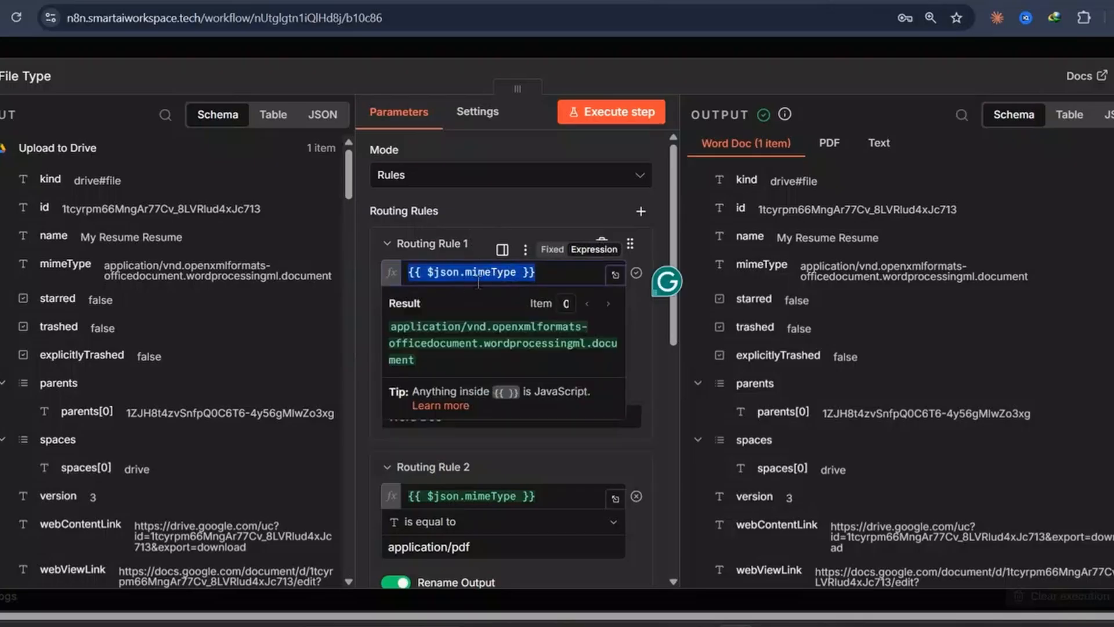
left_click_drag(47, 267, 471, 275)
scroll(513, 373, "down", 3)
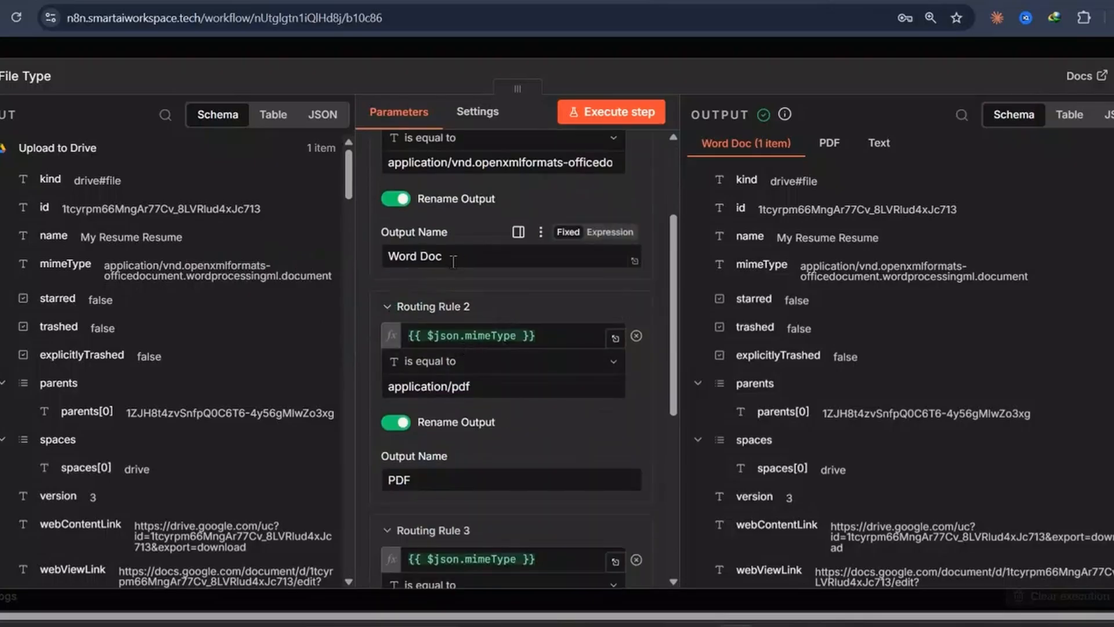
left_click_drag(456, 257, 402, 264)
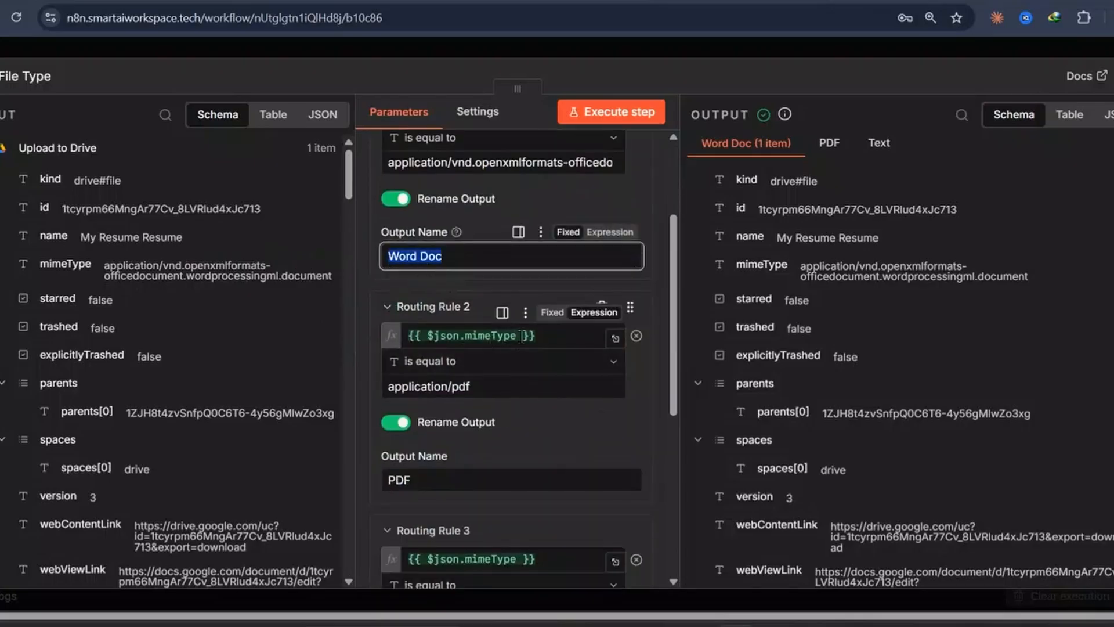
Step: Examine Routing Rule 2's mimeType expression and the output names of Routing Rules 2 and 3
triple_click(505, 341)
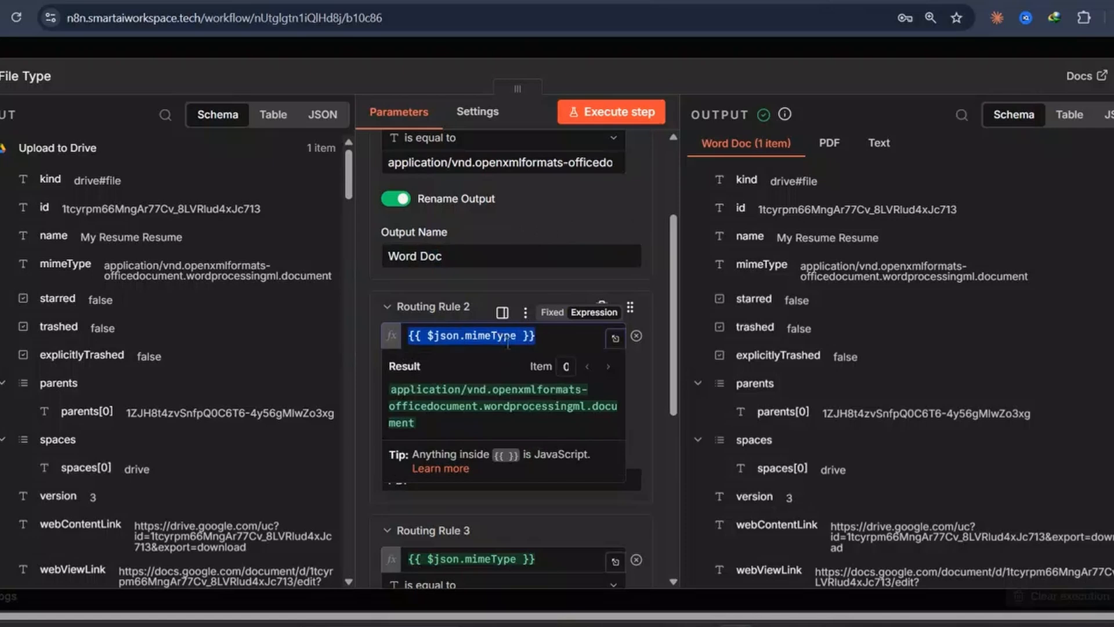
scroll(538, 347, "down", 2)
left_click(640, 342)
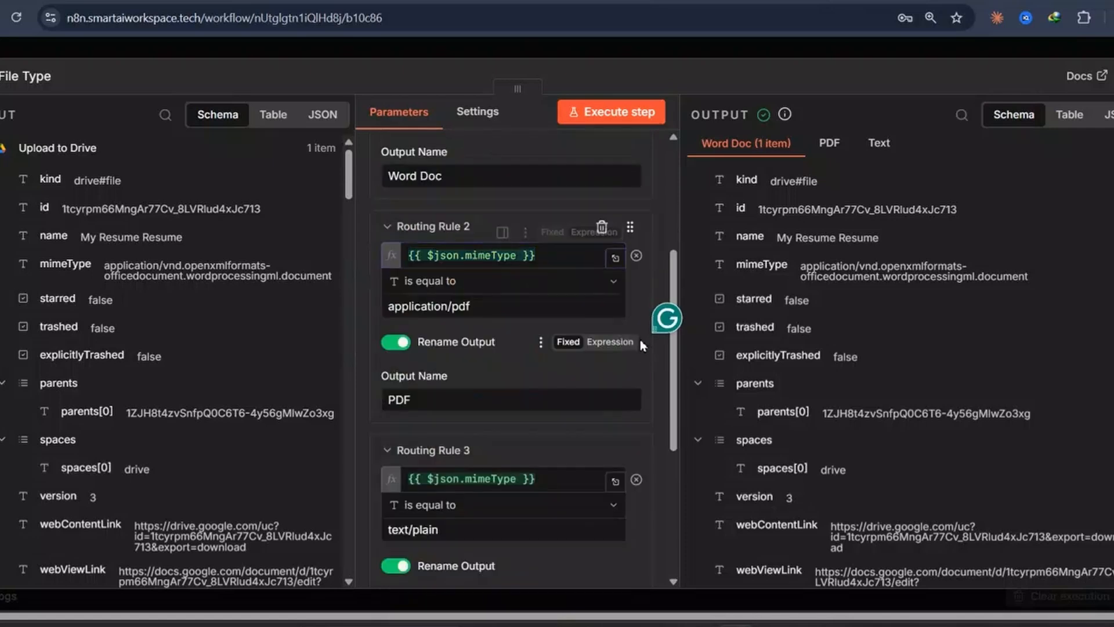
double_click(463, 413)
scroll(456, 410, "down", 3)
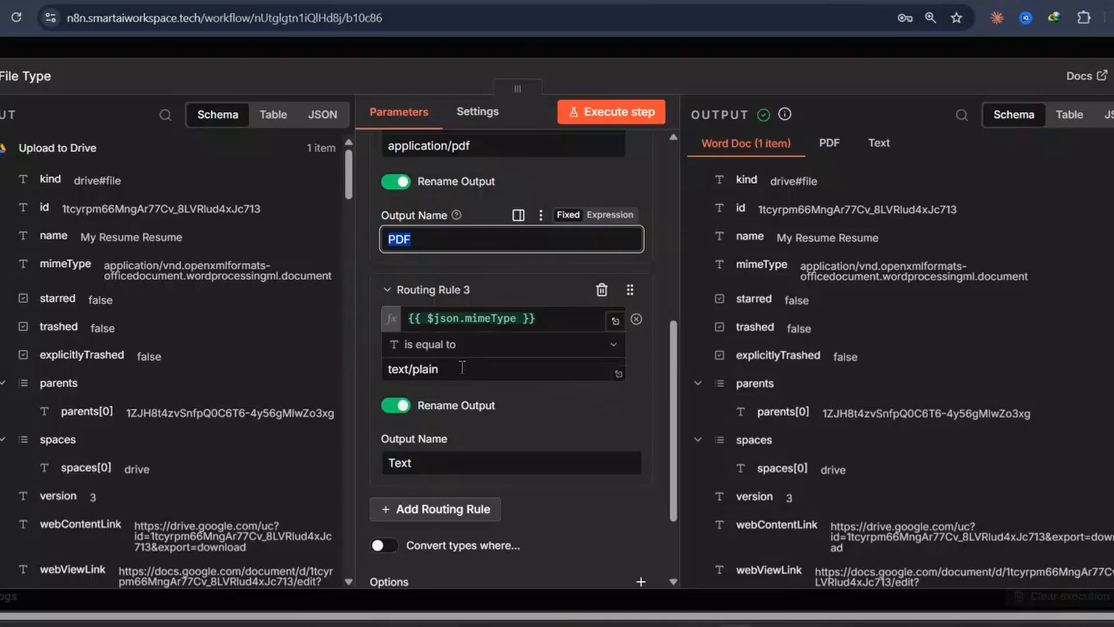
double_click(447, 462)
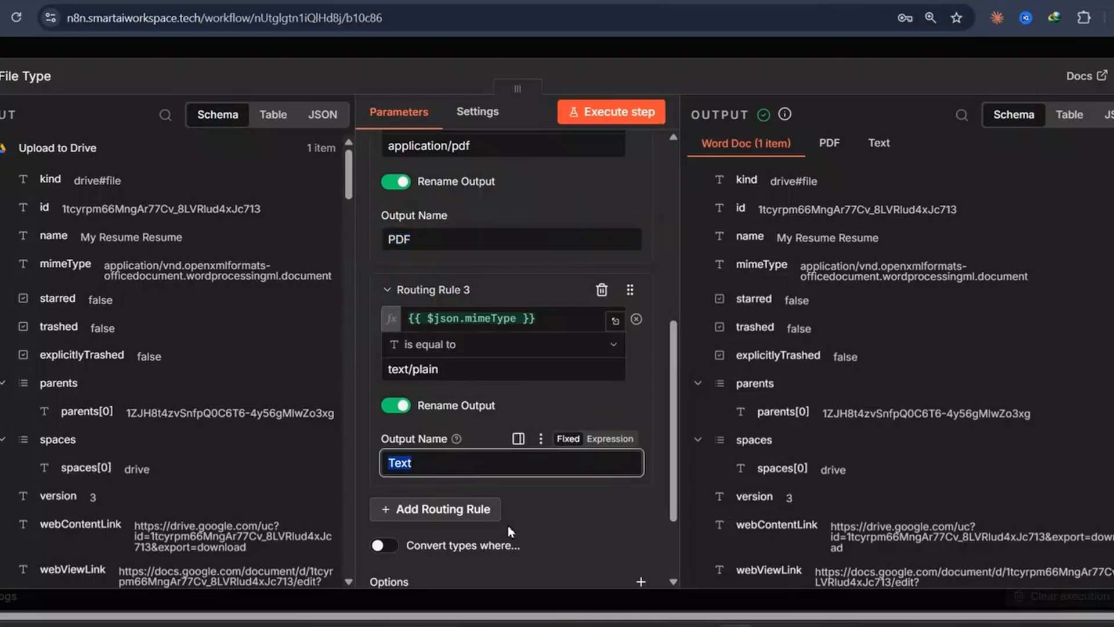
Step: Check the remaining File Type options and inspect the node's Word Doc and Text output branches
scroll(510, 522, "down", 2)
scroll(780, 176, "down", 3)
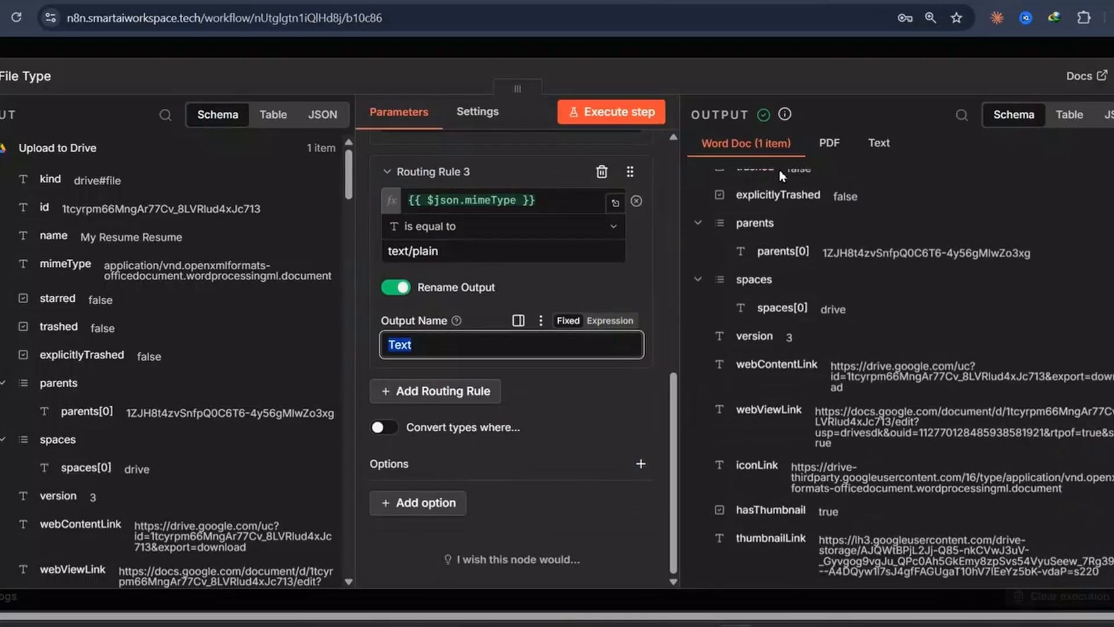
left_click(878, 143)
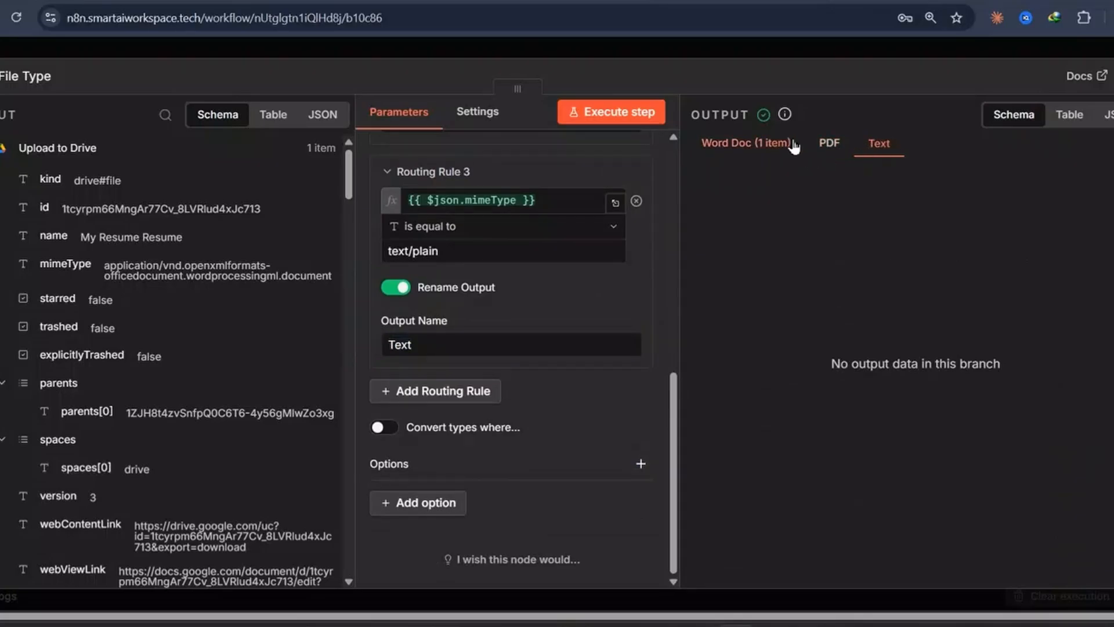
left_click(769, 149)
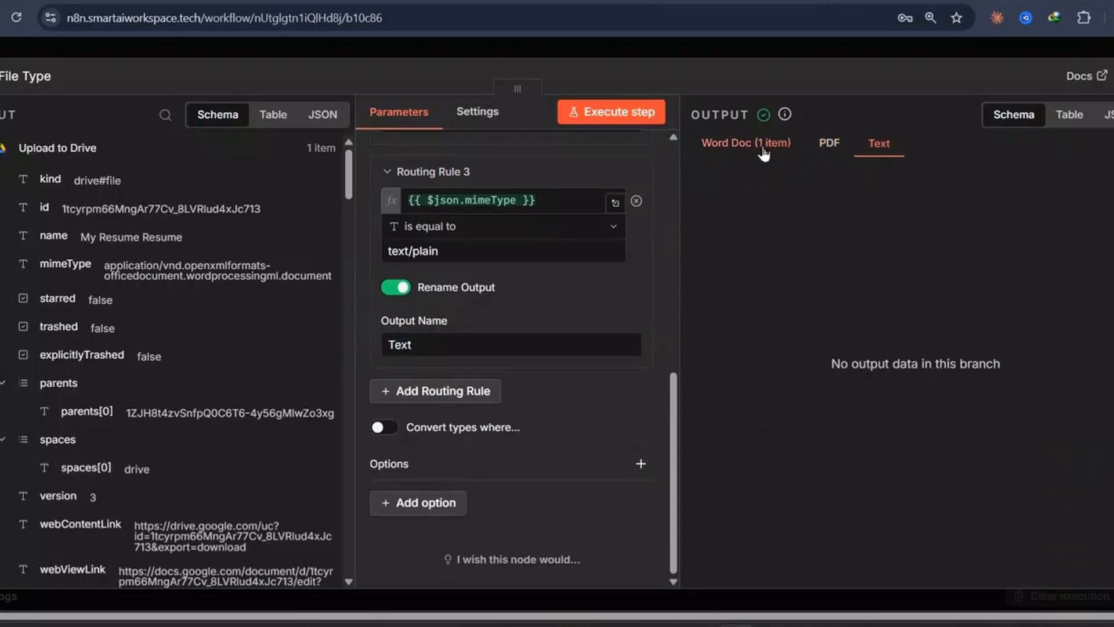
Step: Check the PDF and Text output branches of the File Type node
left_click(819, 150)
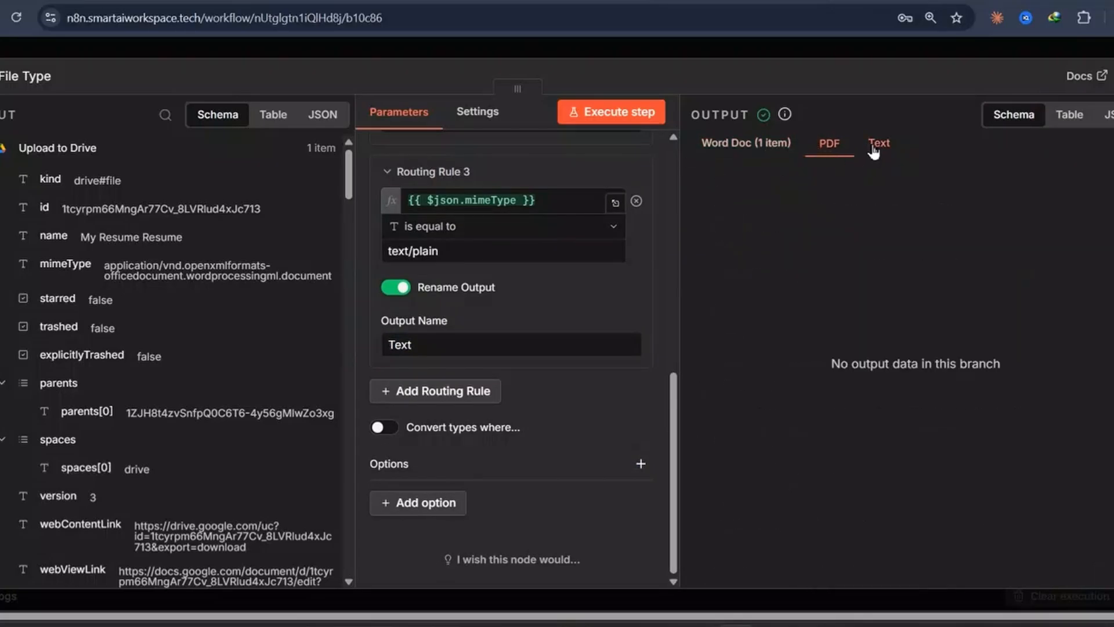
left_click(883, 152)
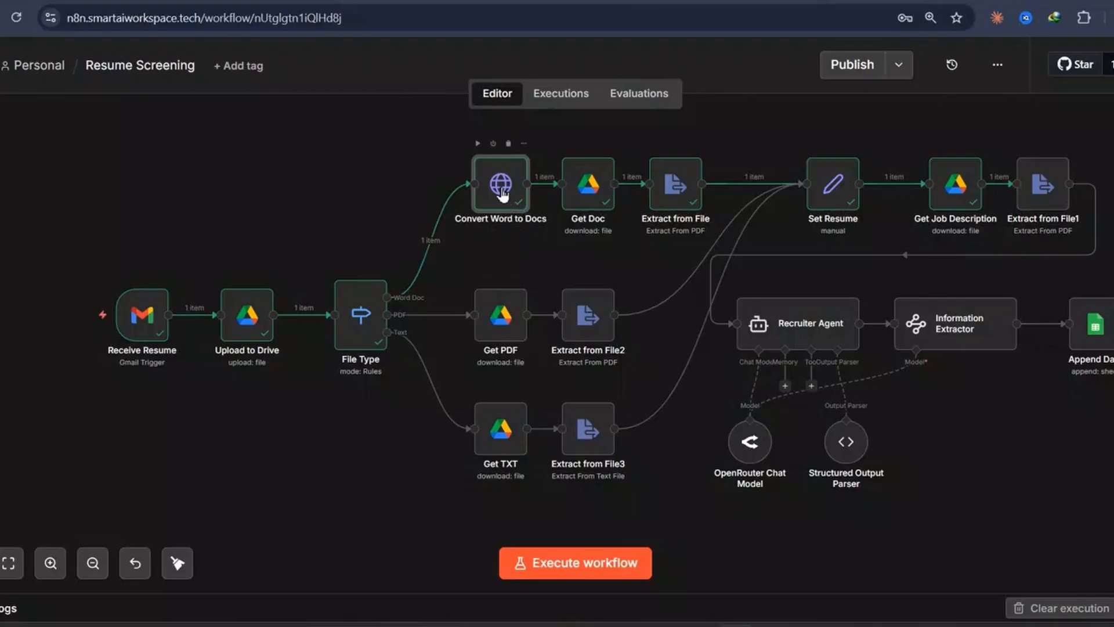
Step: Open the Convert Word to Docs node and review its request method, copy URL with the $json.id expression, and the matching input id
double_click(498, 220)
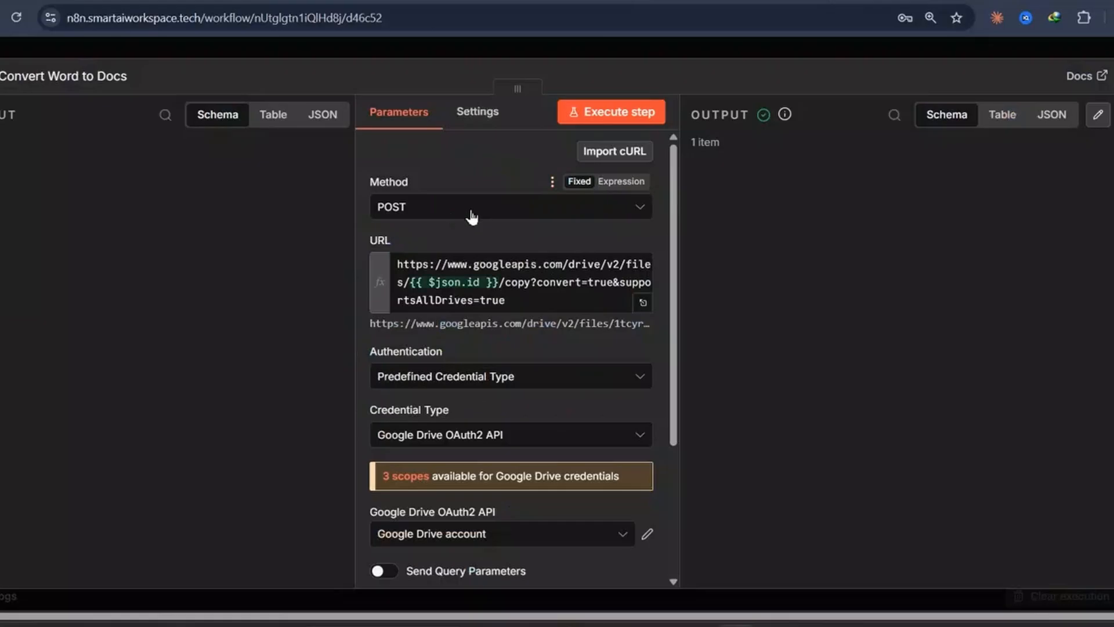
left_click_drag(499, 283, 437, 282)
left_click(434, 211)
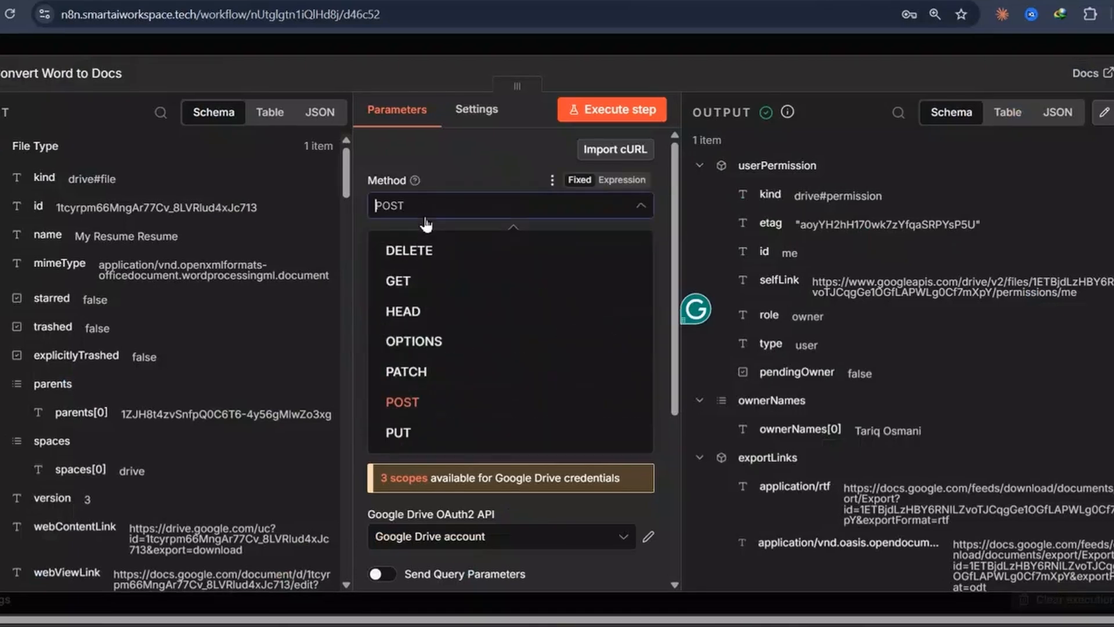
left_click(434, 214)
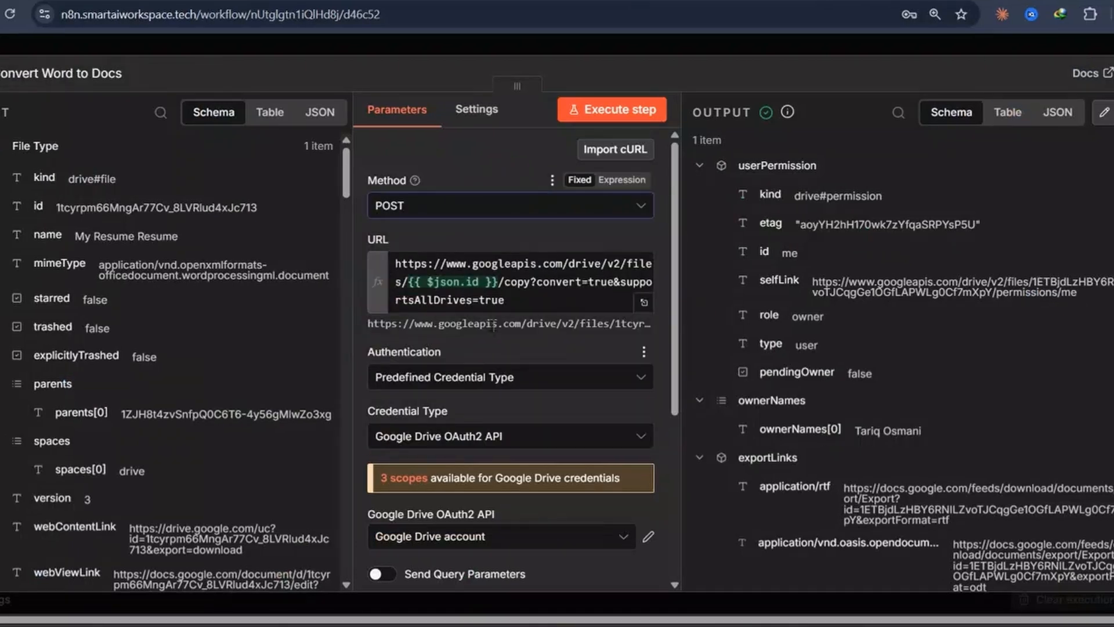
left_click_drag(39, 206, 155, 235)
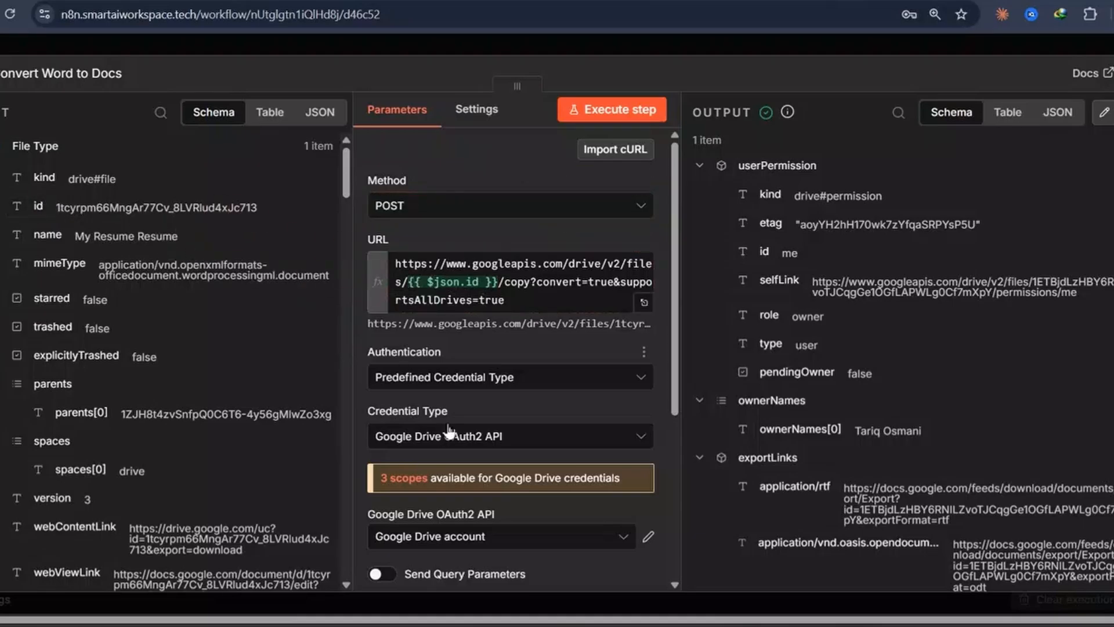
Step: Review the authentication, credential type, Google Drive account and send options of Convert Word to Docs, and return to the canvas
left_click(470, 383)
left_click(474, 448)
scroll(485, 421, "down", 3)
scroll(467, 316, "down", 2)
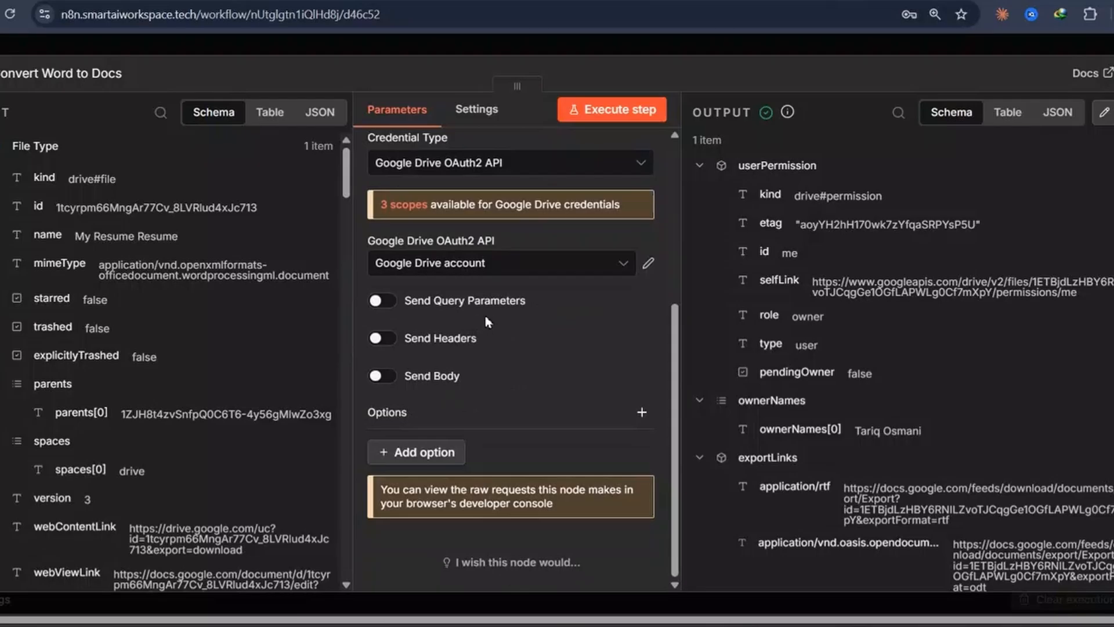
left_click(471, 276)
left_click(473, 308)
key("Escape")
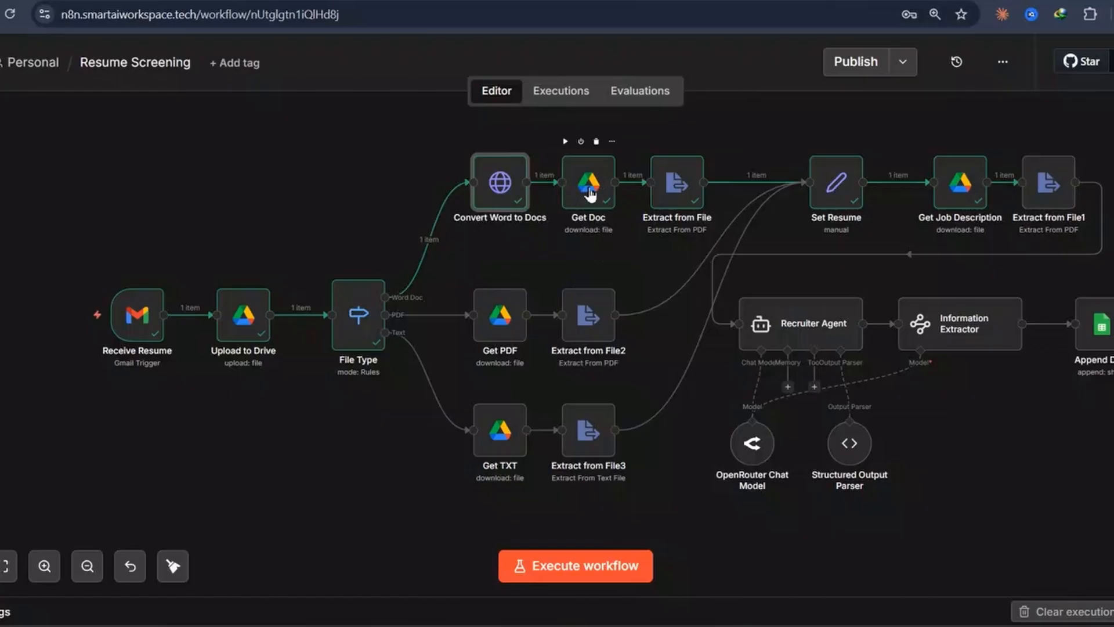
Step: Examine the Get Doc node's operation, file ID expression and Google File Conversion formats, and return to the canvas
left_click(590, 193)
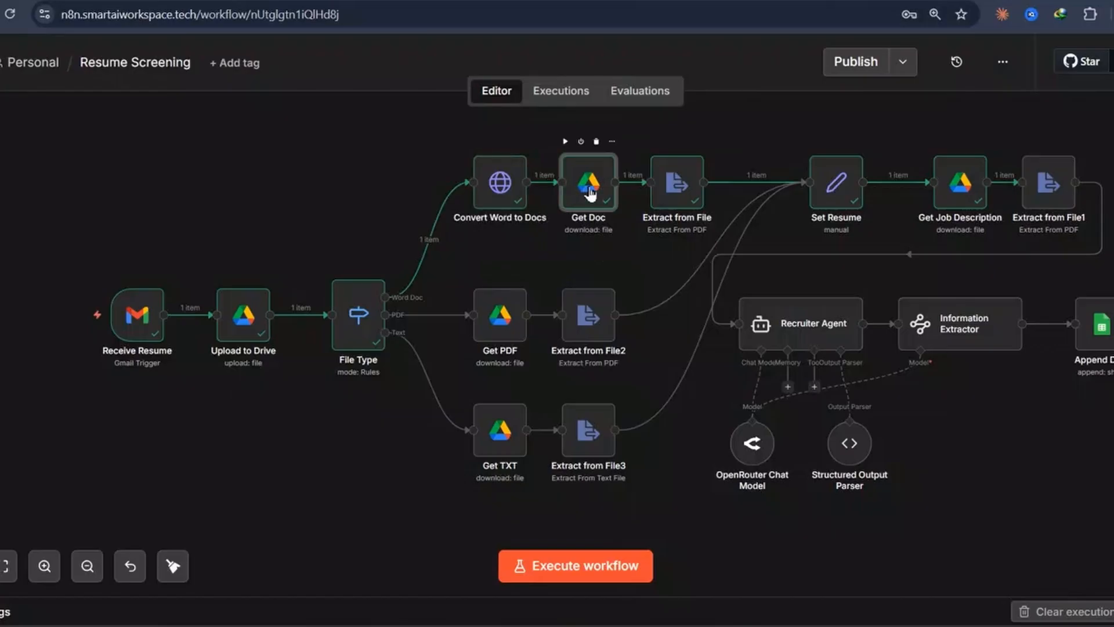
double_click(591, 193)
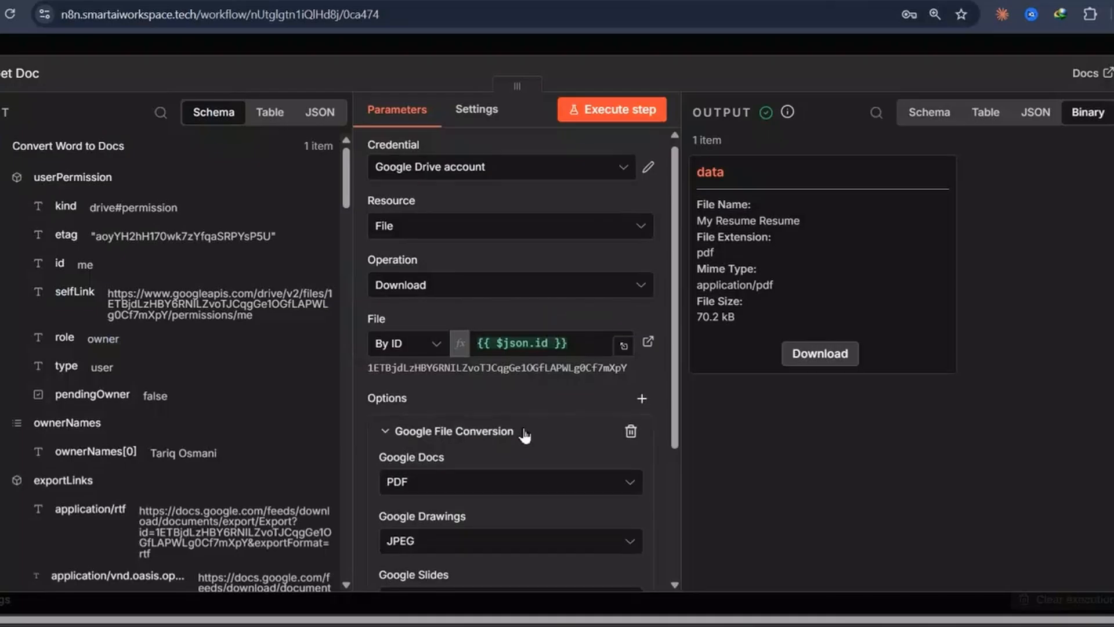
scroll(525, 433, "down", 2)
left_click(442, 205)
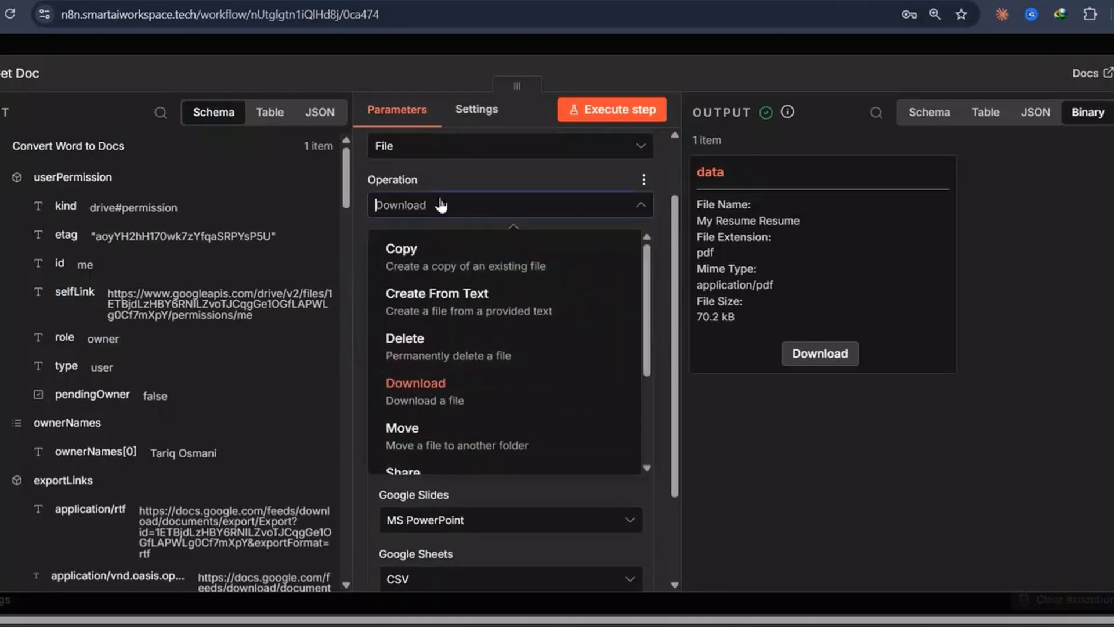
left_click(442, 206)
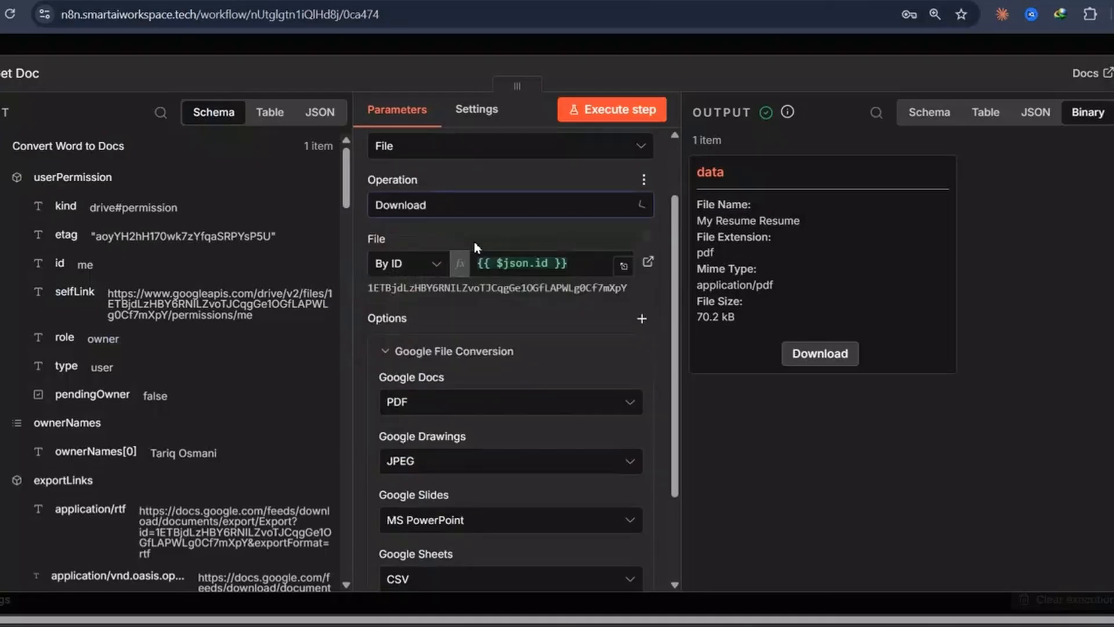
left_click(423, 402)
left_click(423, 402)
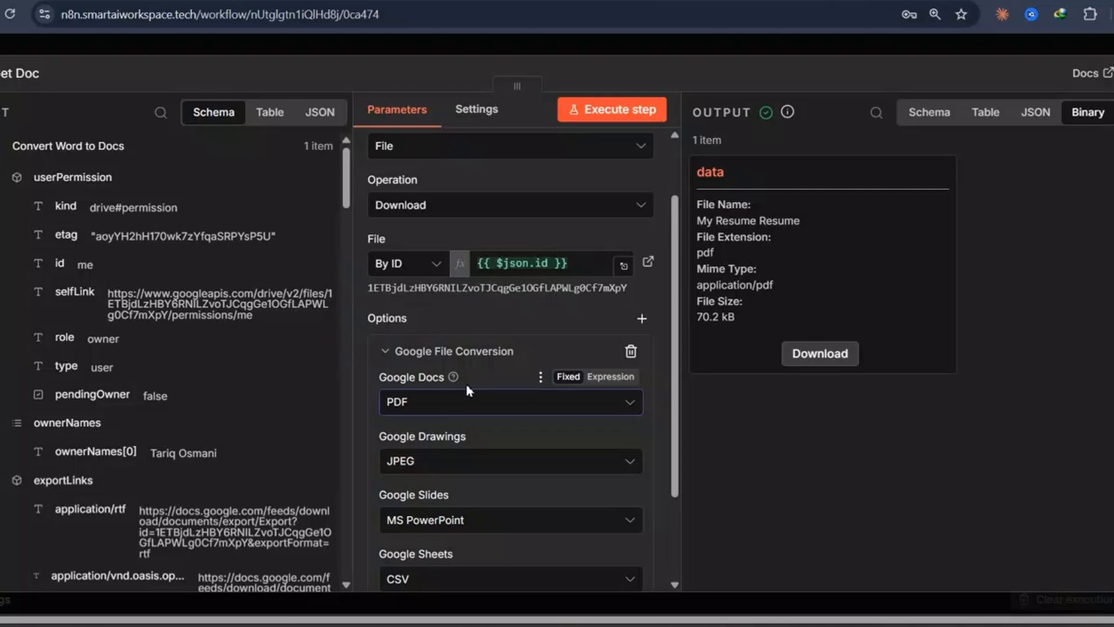
scroll(469, 391, "down", 2)
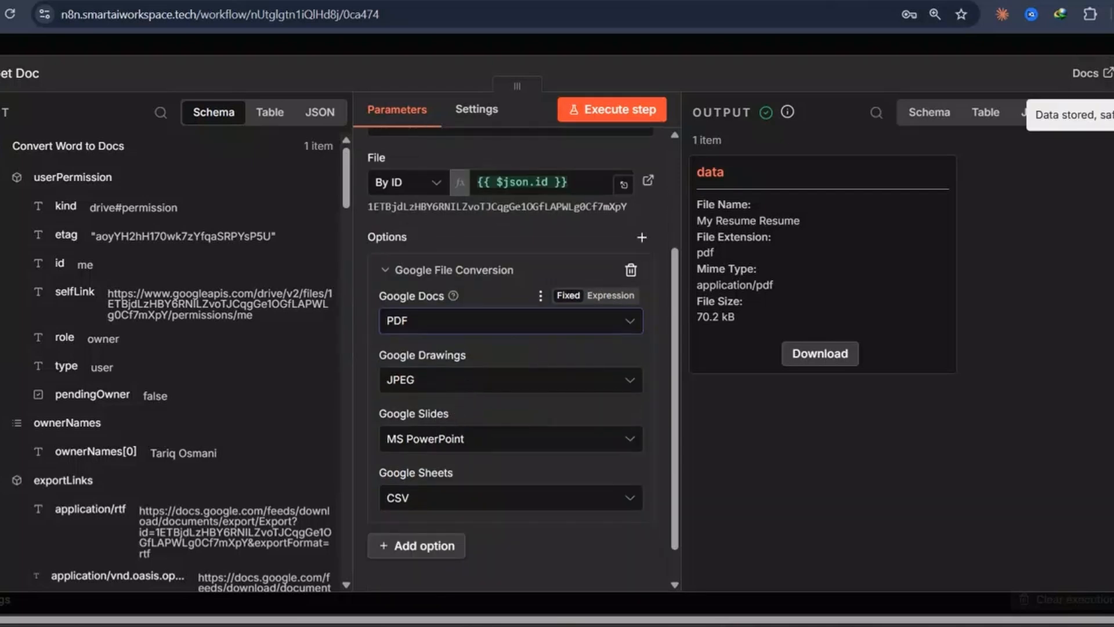
key("Escape")
Step: Inspect the Extract from File node's operation, input binary field and extracted resume output
double_click(673, 187)
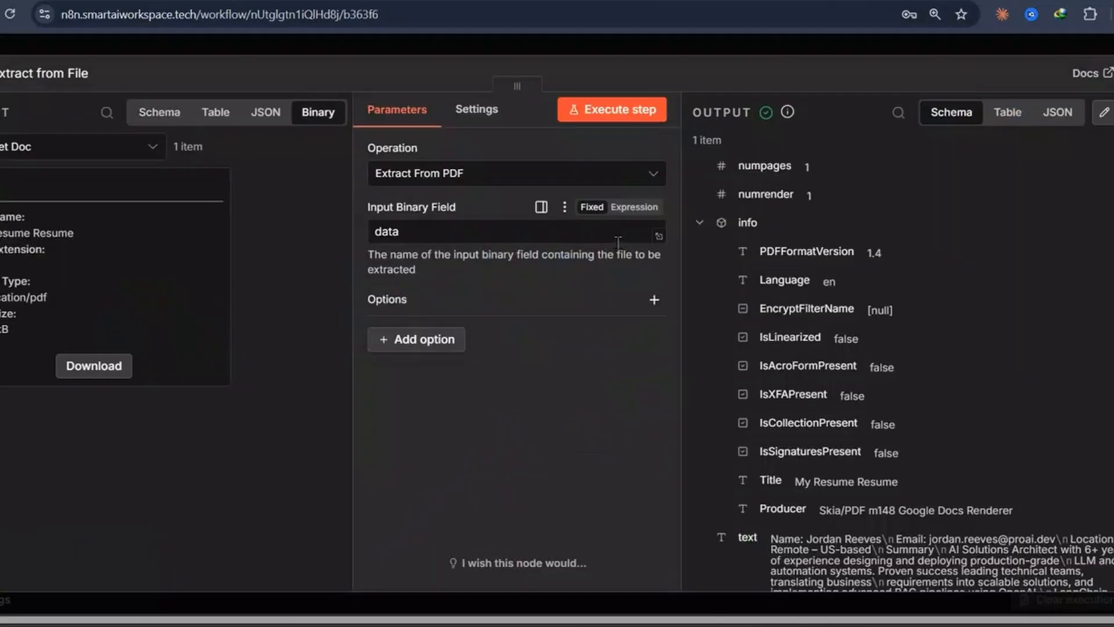
key("Escape")
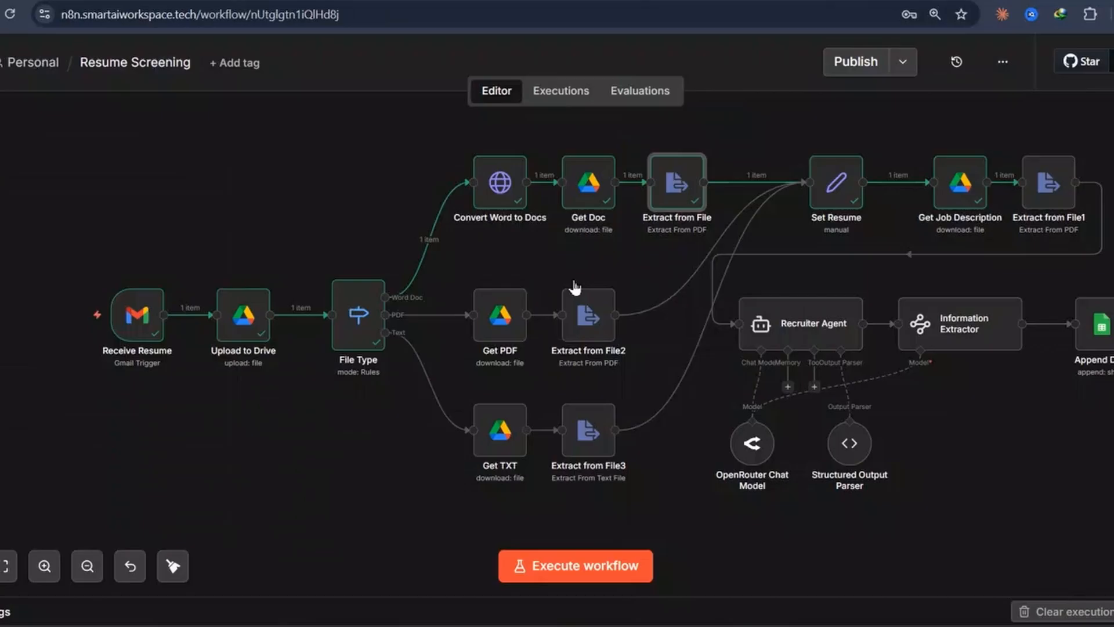
Step: Check the parameters of the PDF branch's Get PDF and Extract from File2 nodes
left_click(525, 324)
left_click(499, 334)
double_click(498, 333)
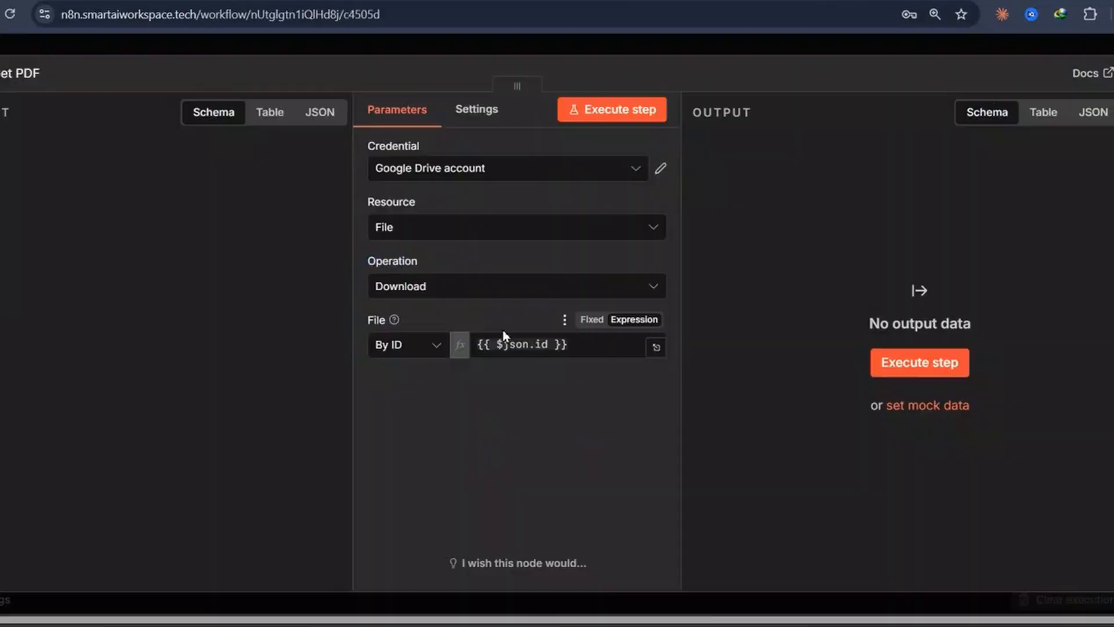
key("Escape")
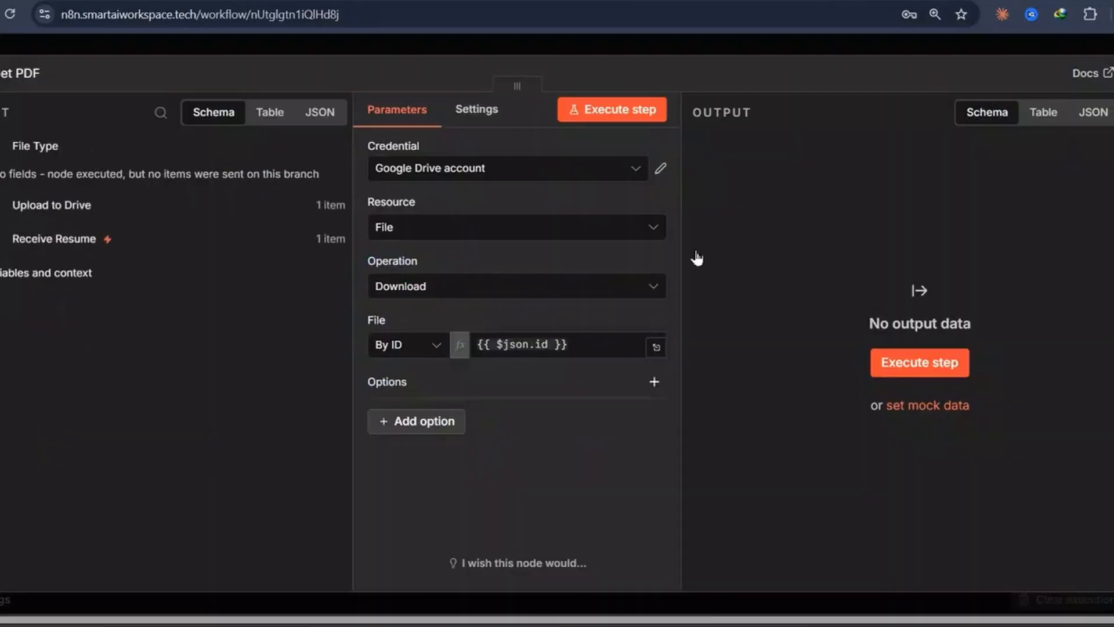
double_click(577, 339)
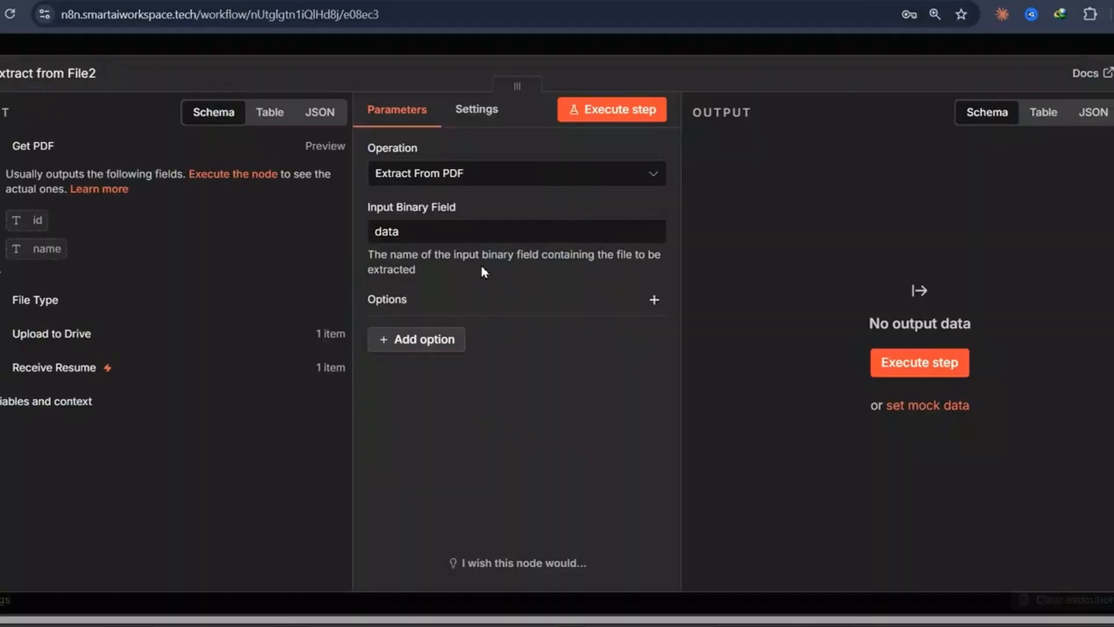
key("Escape")
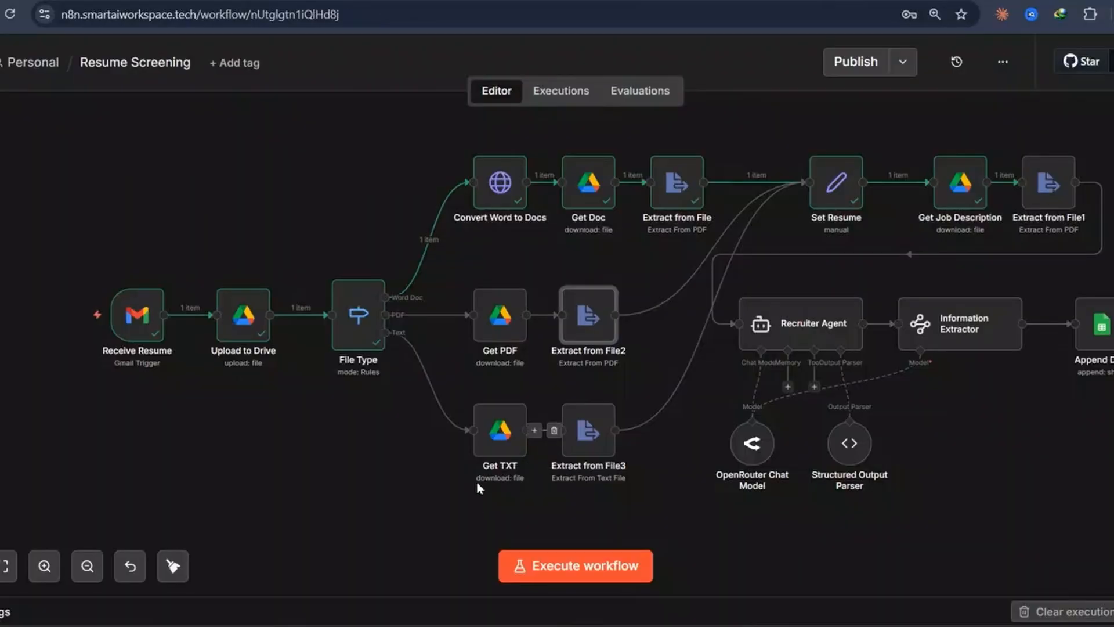
Step: Check the parameters of the text branch's Get TXT and Extract from File3 nodes
double_click(492, 449)
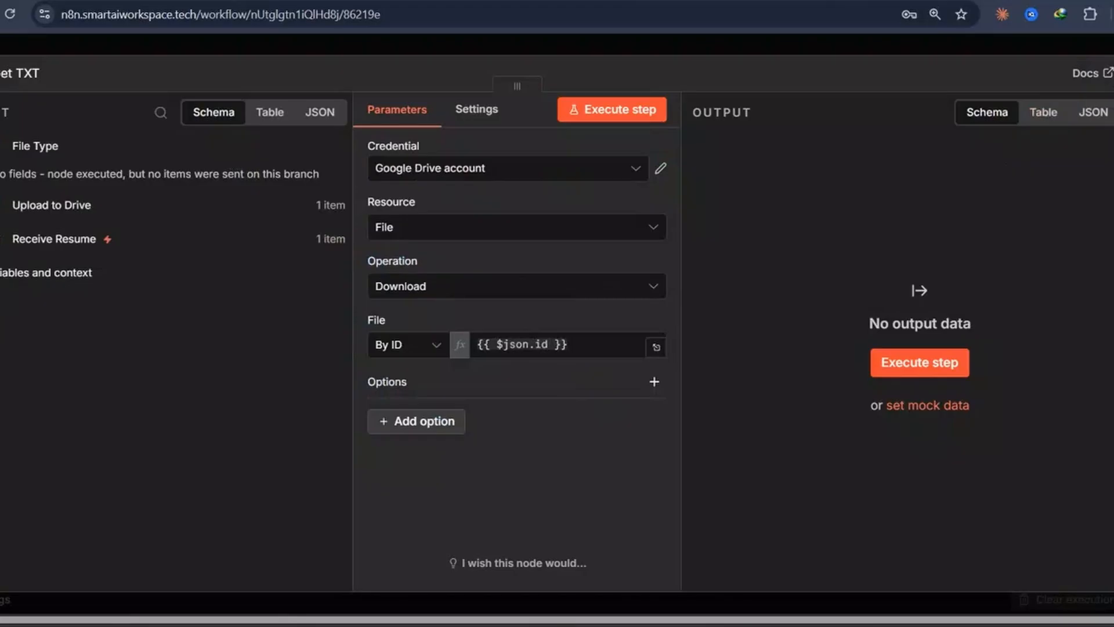
left_click(1102, 323)
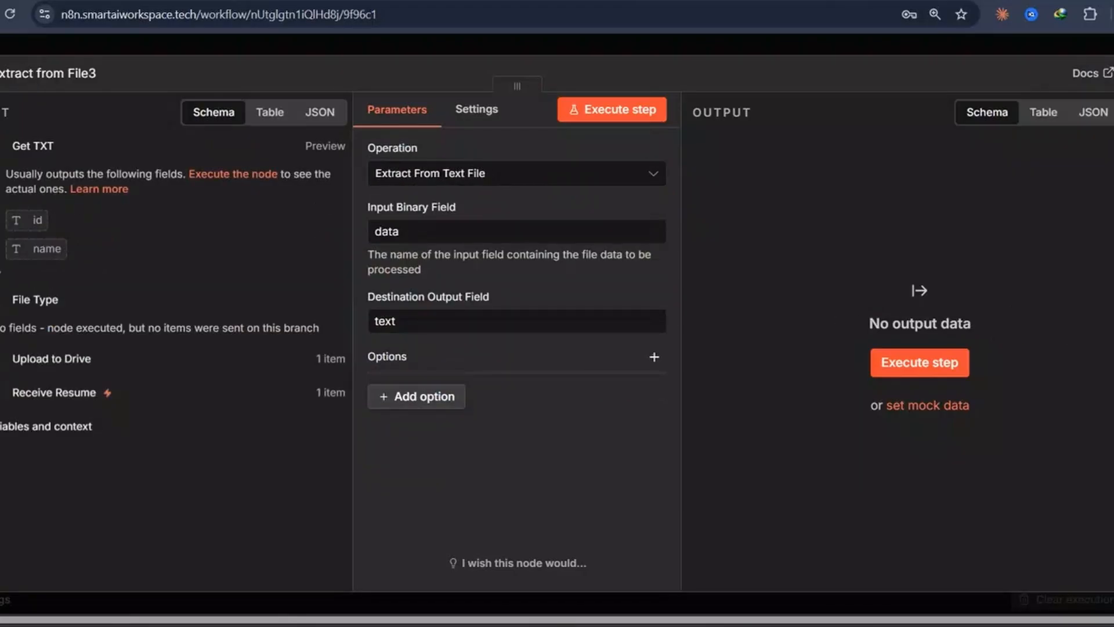
key("Escape")
Step: Open the Set Resume node and compare its $json.text expression with the extracted input text and the resume output field
double_click(845, 197)
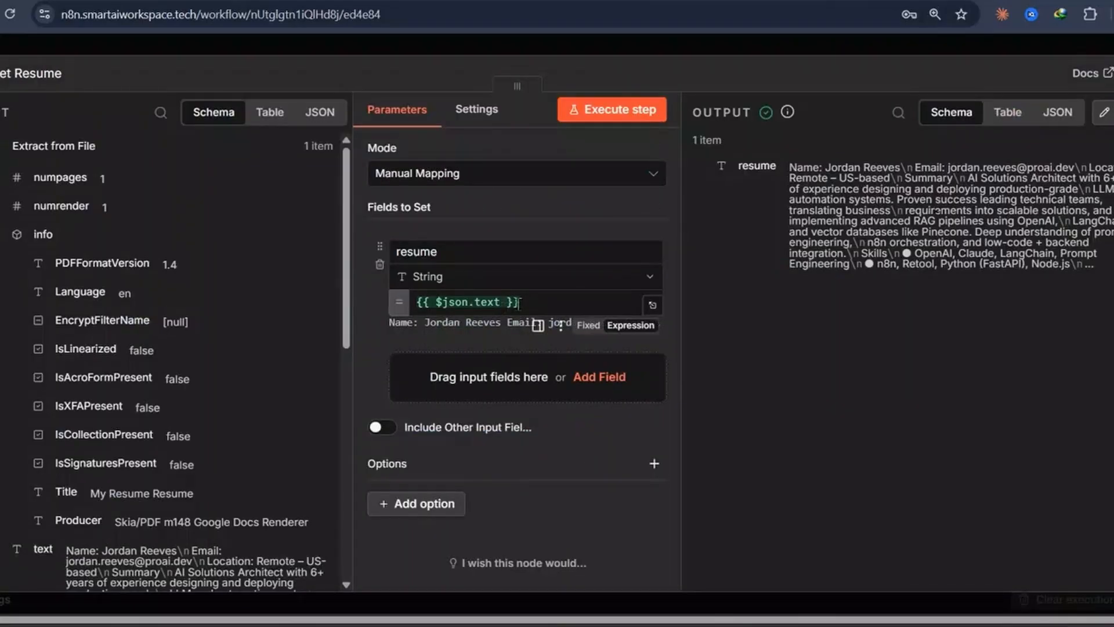
left_click(515, 301)
scroll(174, 436, "down", 3)
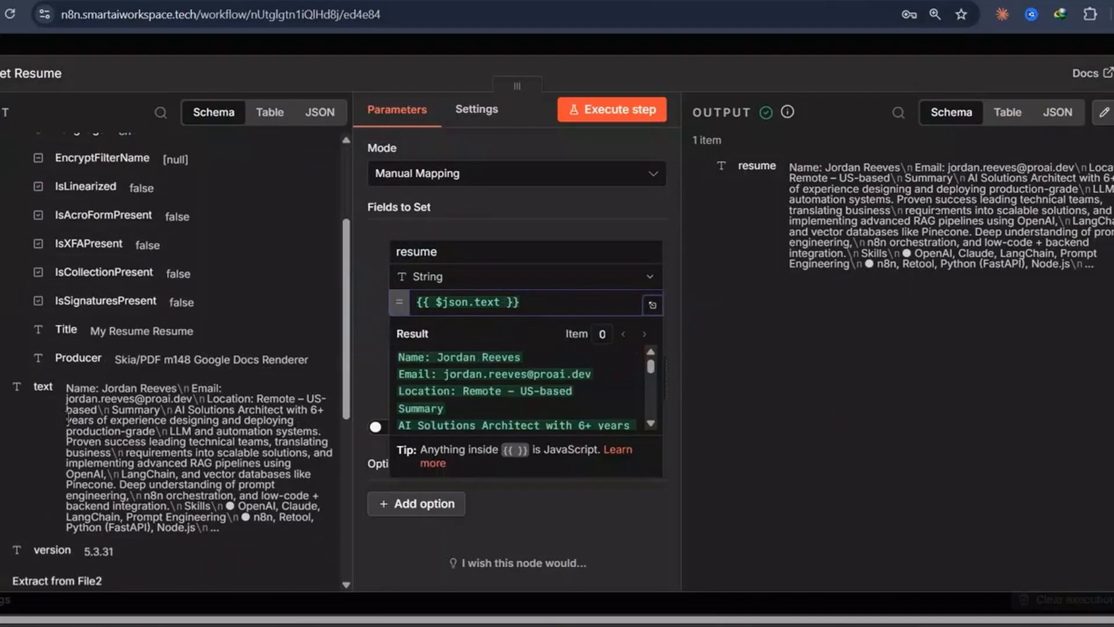
left_click_drag(42, 386, 232, 377)
left_click_drag(892, 199, 888, 156)
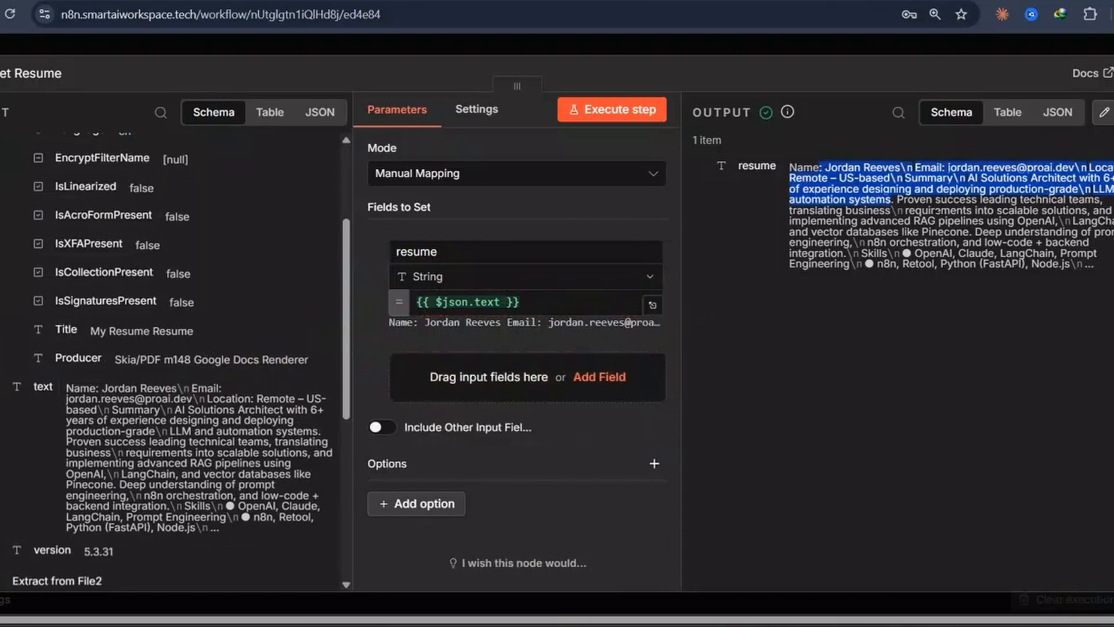
left_click_drag(1097, 265, 793, 164)
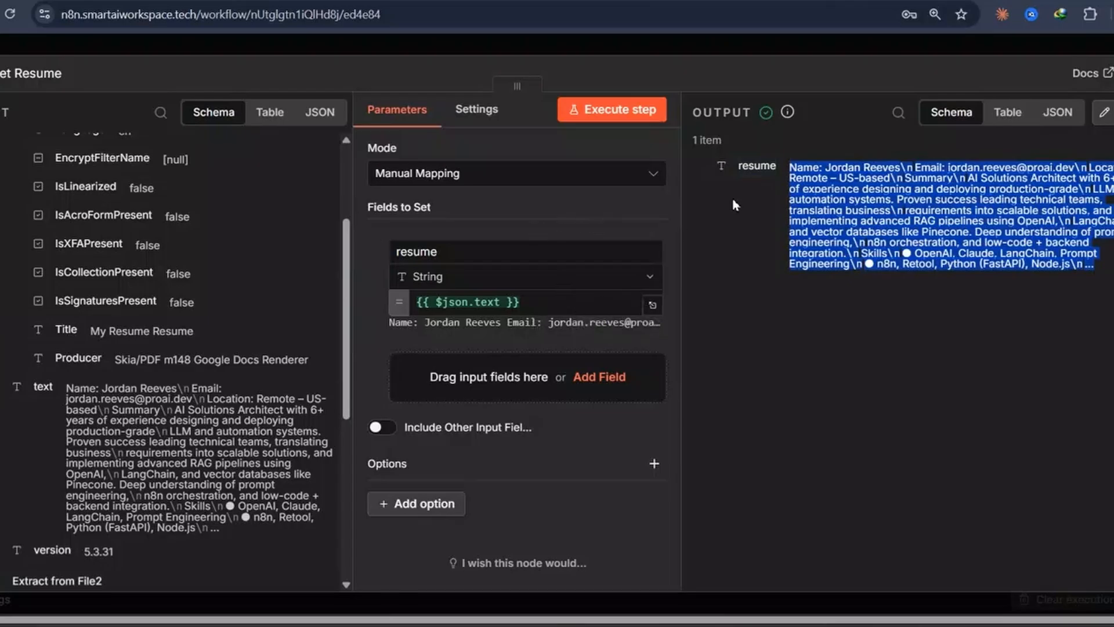
left_click_drag(43, 387, 255, 386)
left_click(999, 246)
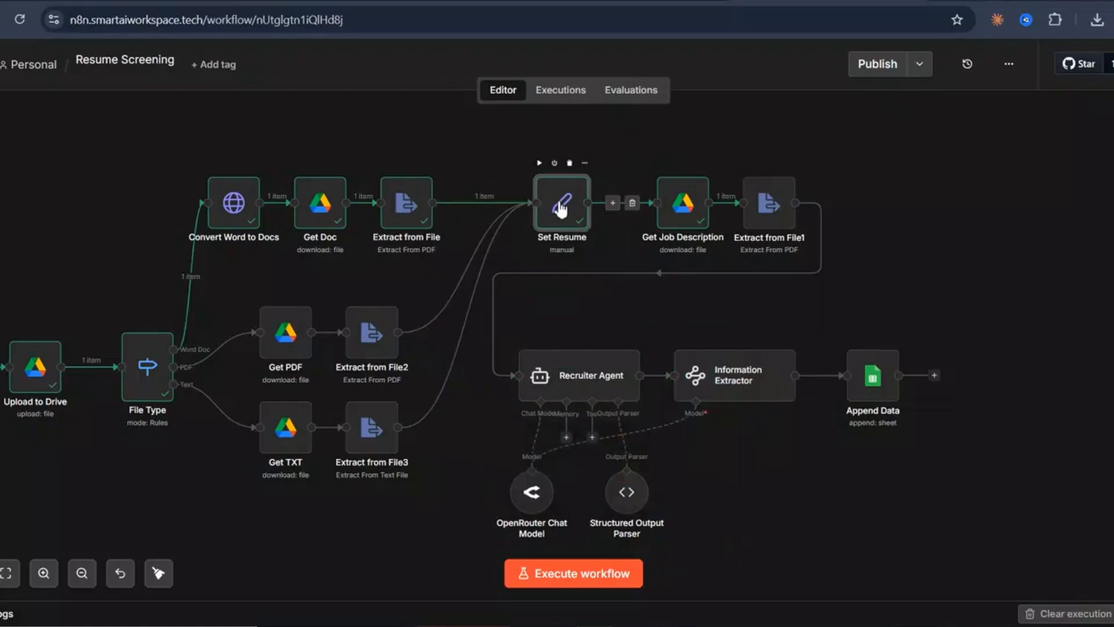
Step: Reopen the Set Resume node, highlight its resume output, and return to the canvas
double_click(560, 204)
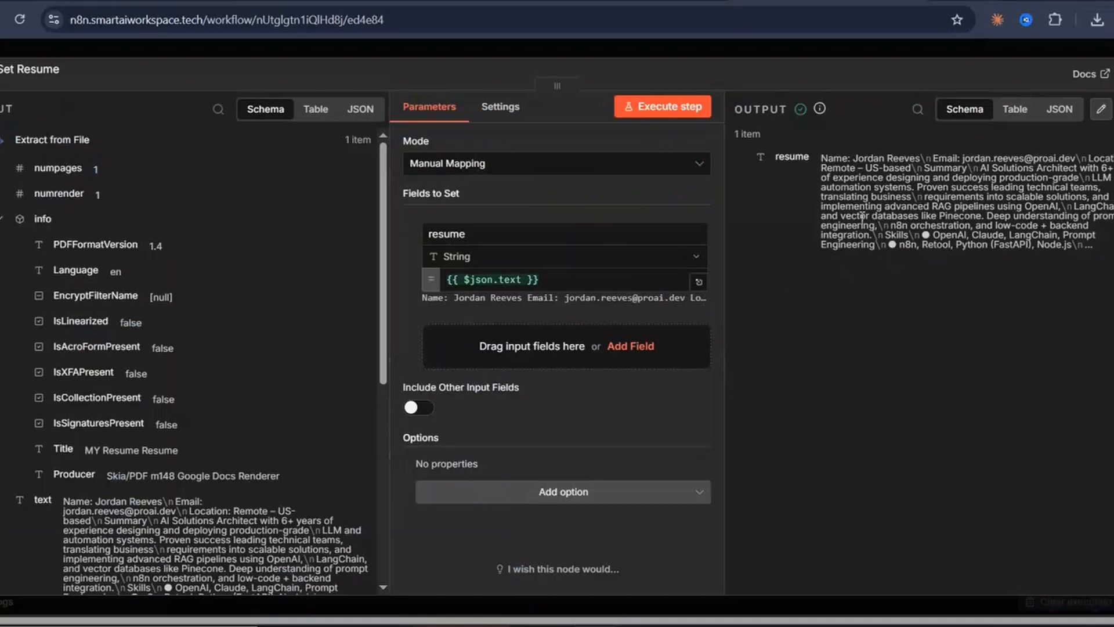
left_click_drag(842, 182, 776, 154)
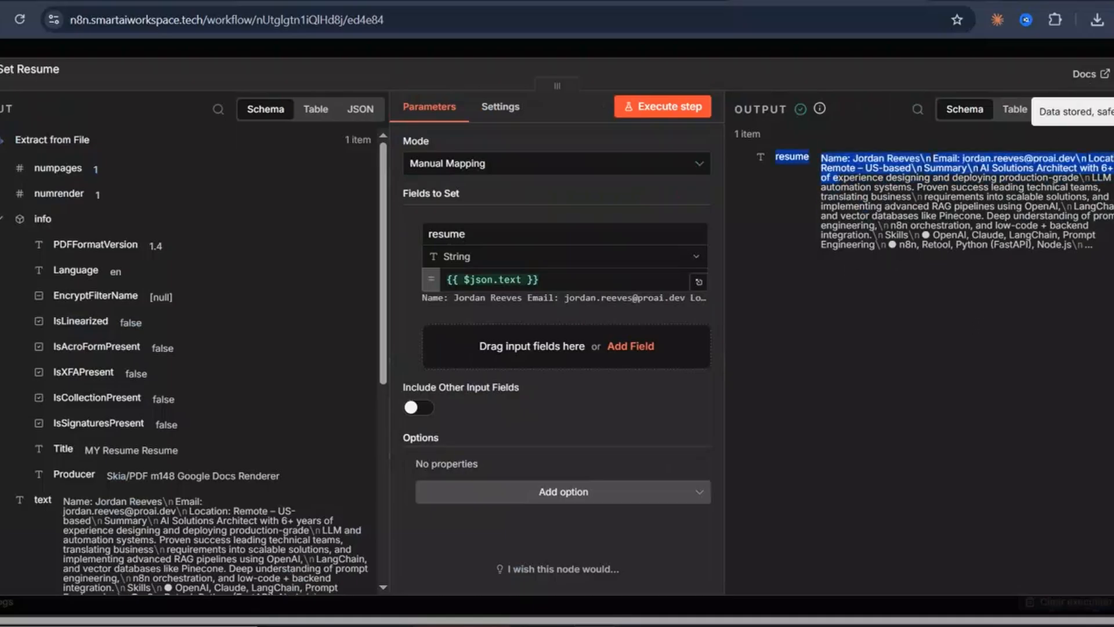
left_click(650, 49)
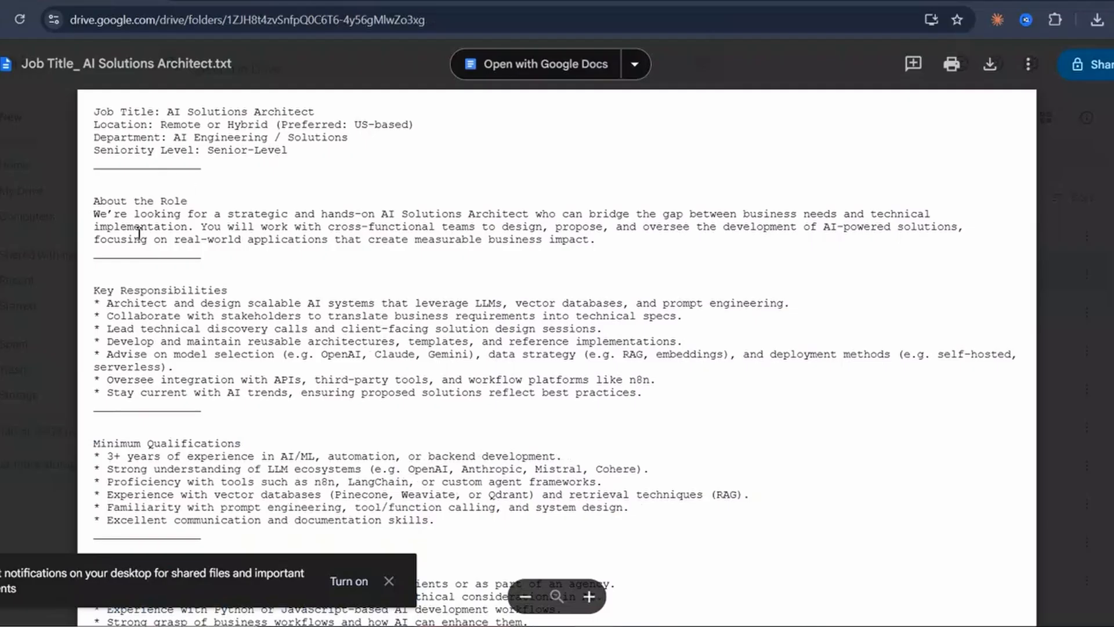
Step: Read through the AI Solutions Architect job description text file in Google Drive, including its responsibilities and qualifications
left_click_drag(98, 110, 462, 414)
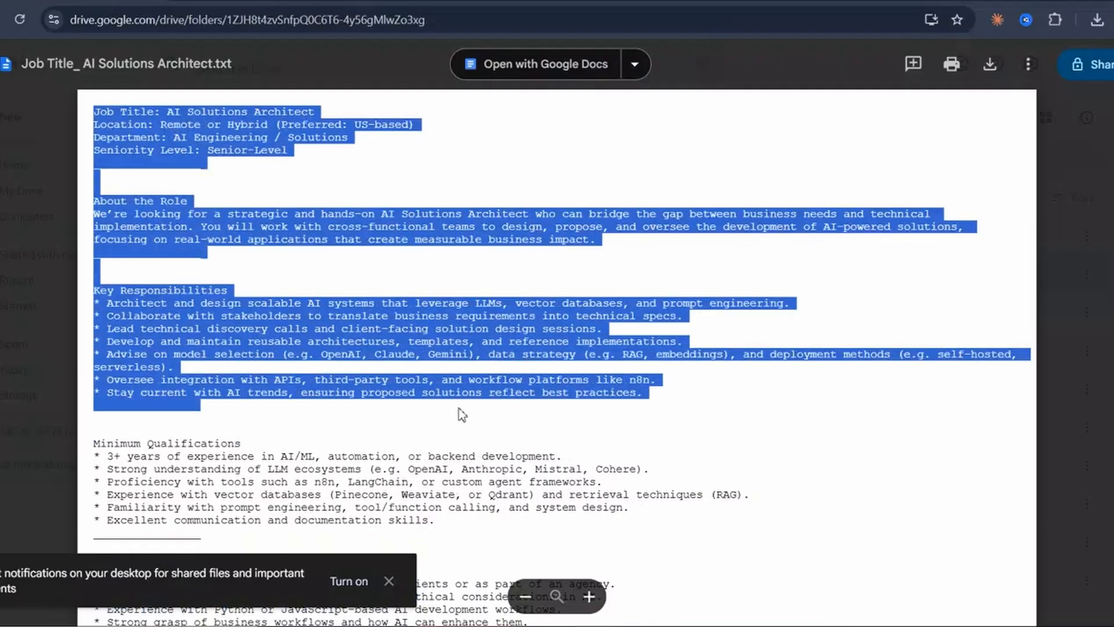
scroll(244, 321, "down", 4)
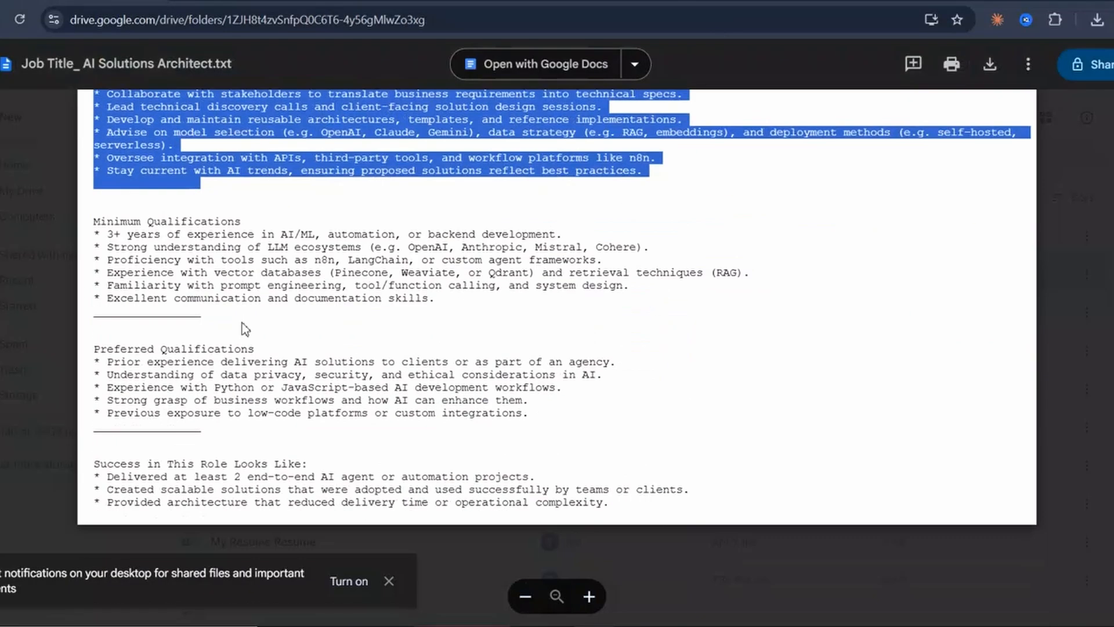
scroll(315, 316, "up", 3)
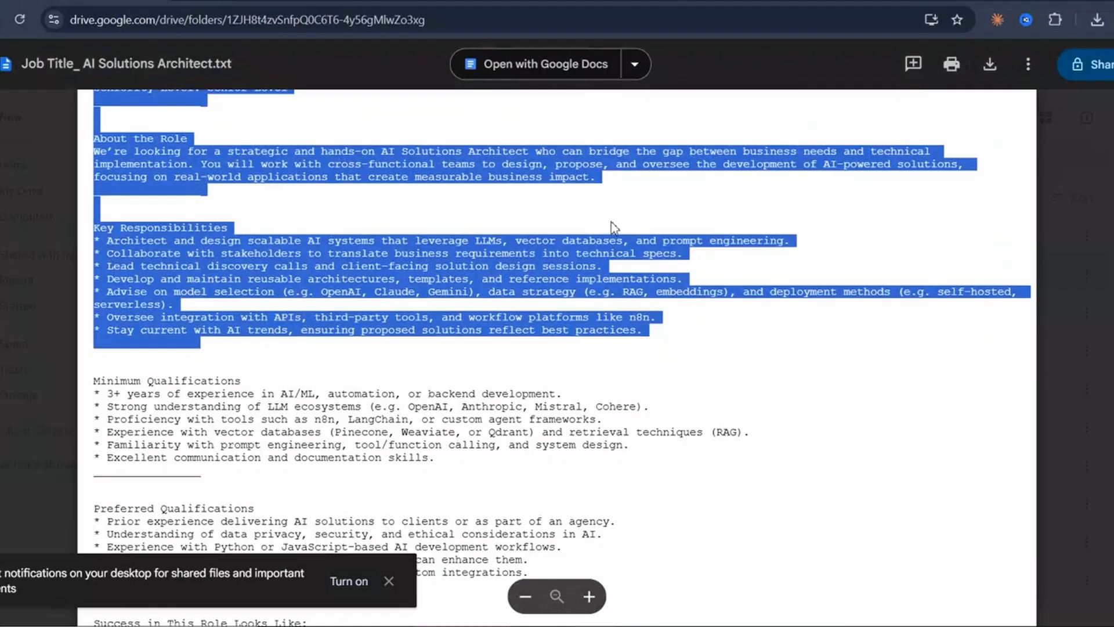
left_click(315, 316)
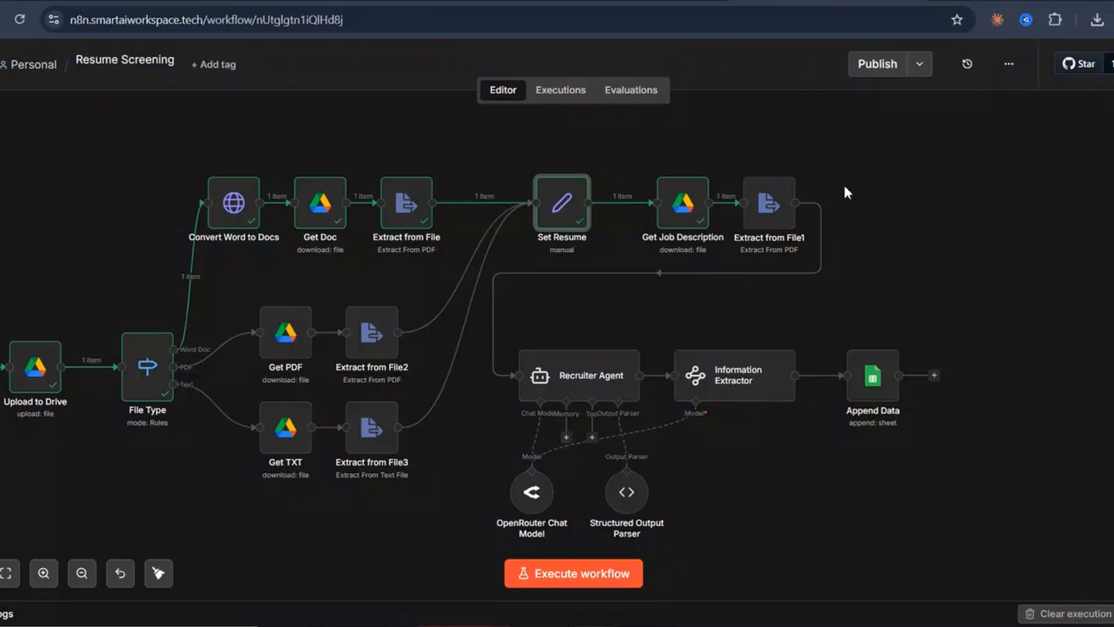
Step: Review Get Job Description's download settings, keep the Google Docs conversion format as PDF, and execute the node
double_click(675, 228)
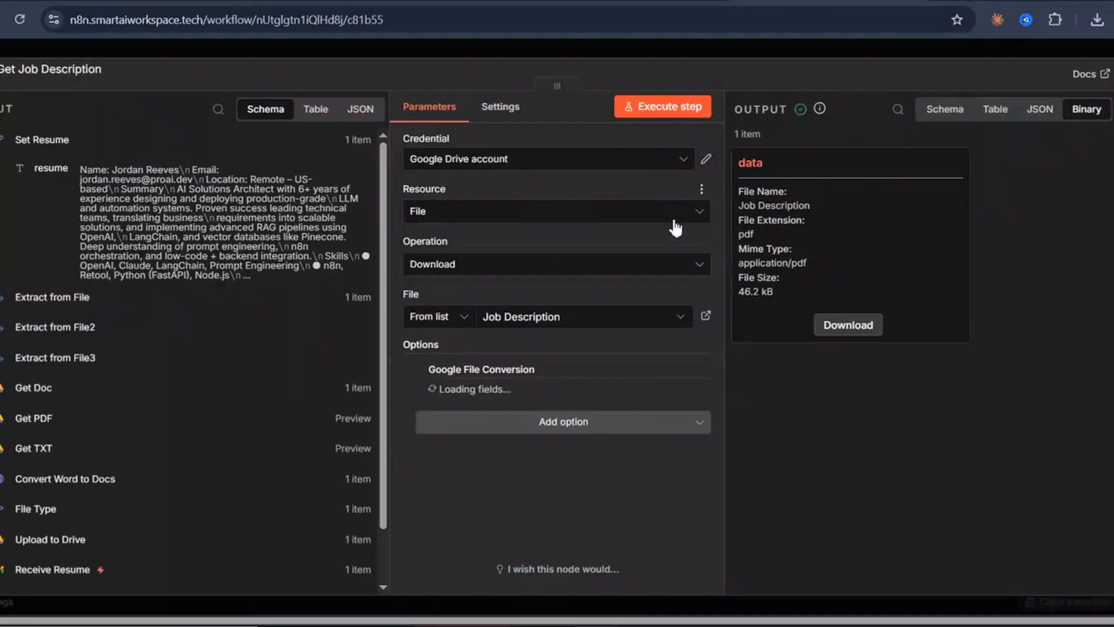
left_click(505, 266)
scroll(540, 232, "down", 2)
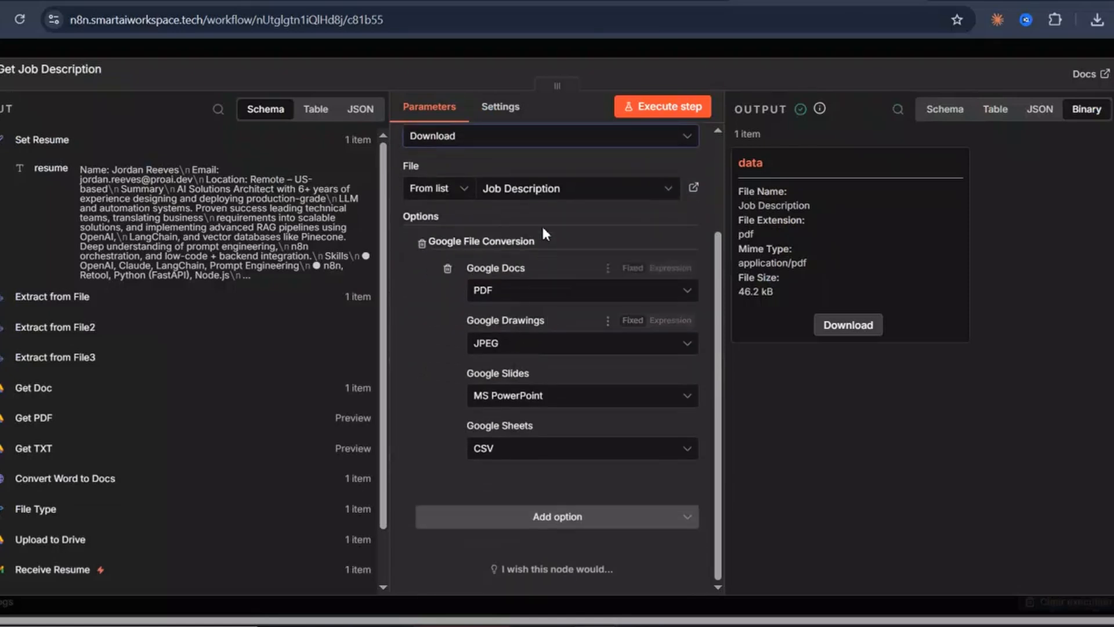
left_click(548, 186)
left_click(499, 247)
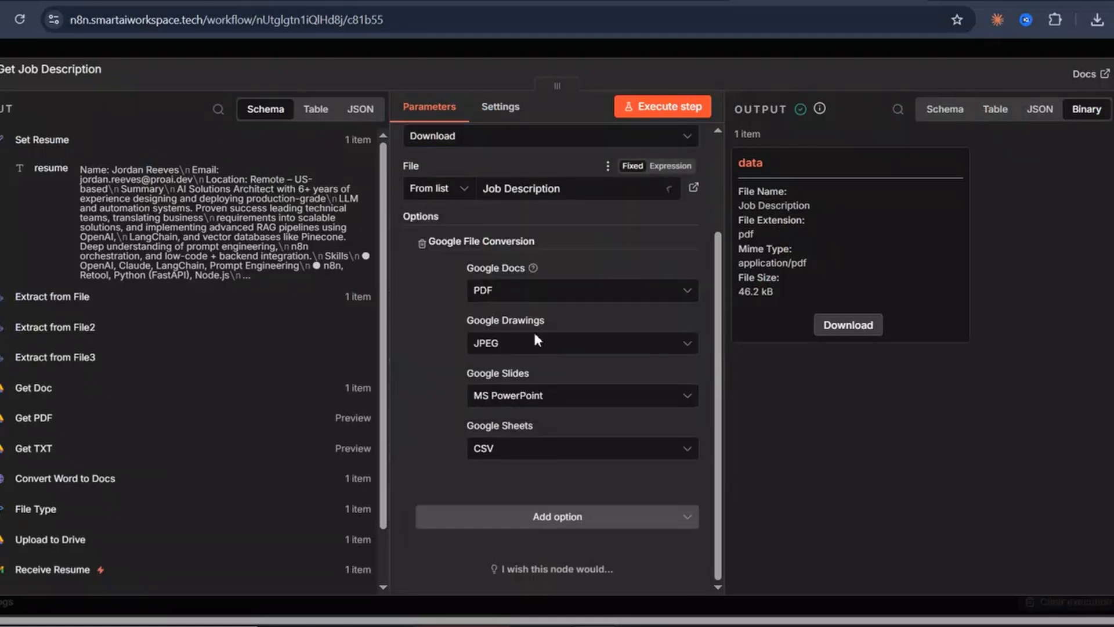
left_click(520, 306)
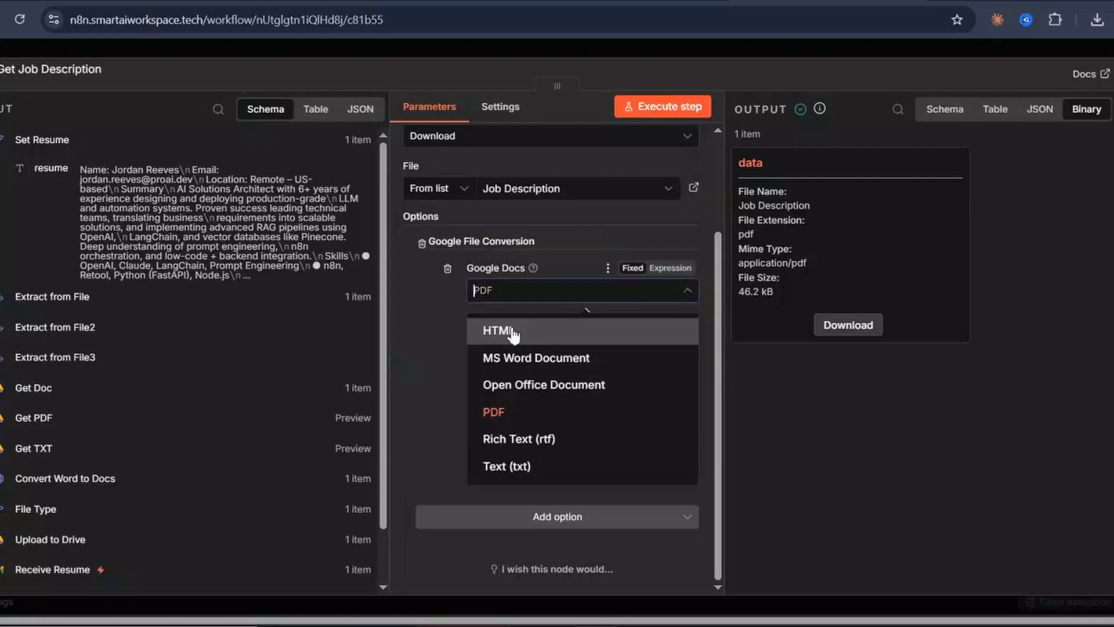
left_click(497, 412)
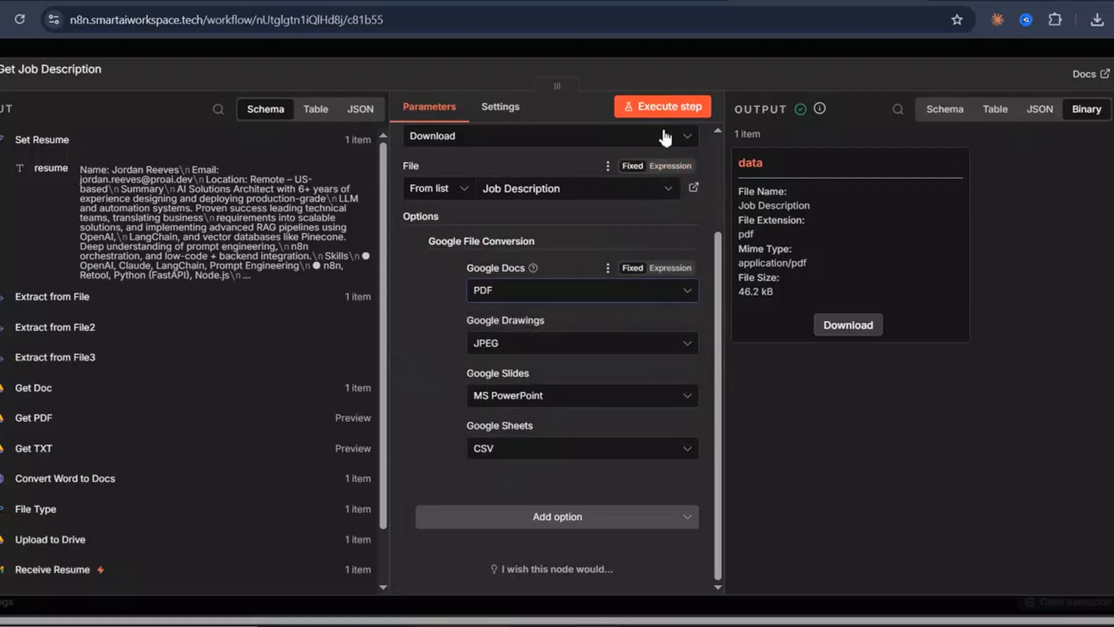
left_click(694, 112)
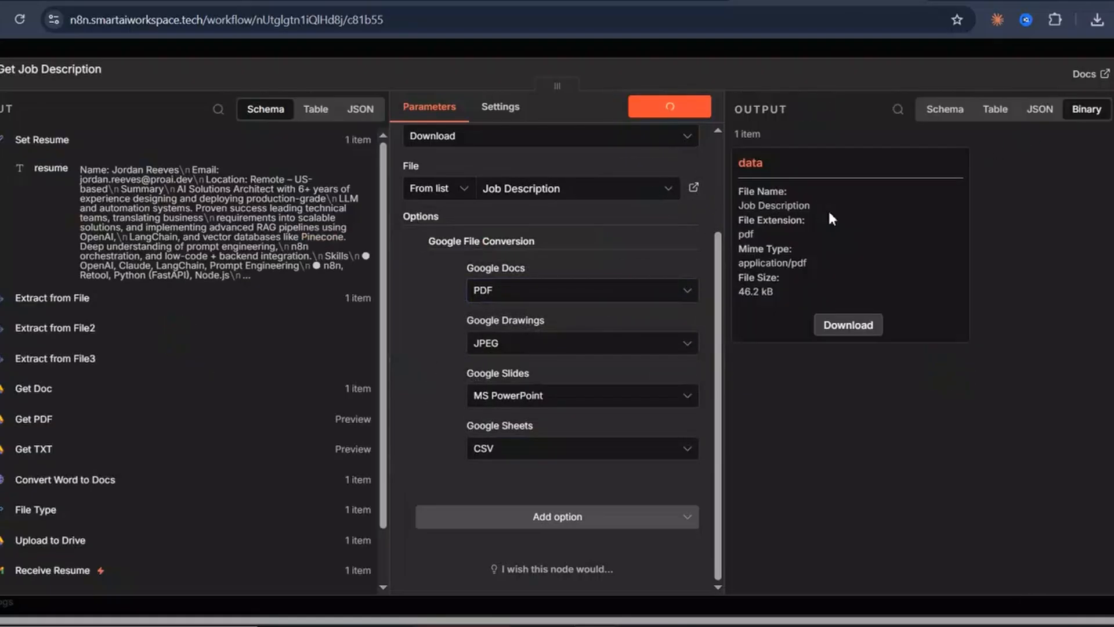
key("Escape")
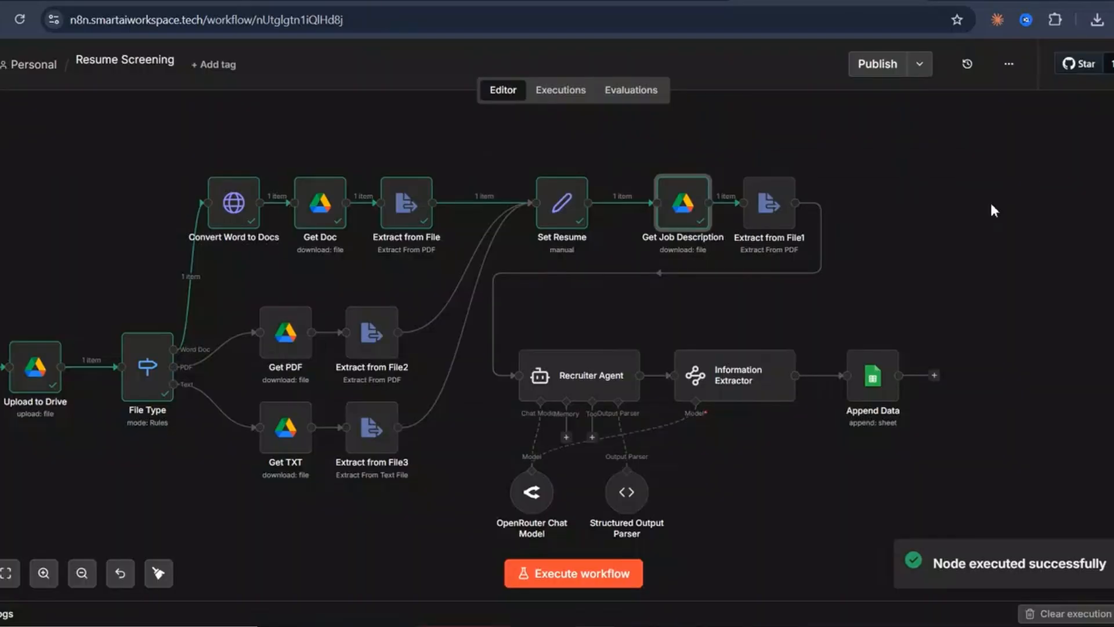
Step: Execute the Extract from File1 node to extract the job description text from the PDF in the data binary field
double_click(780, 214)
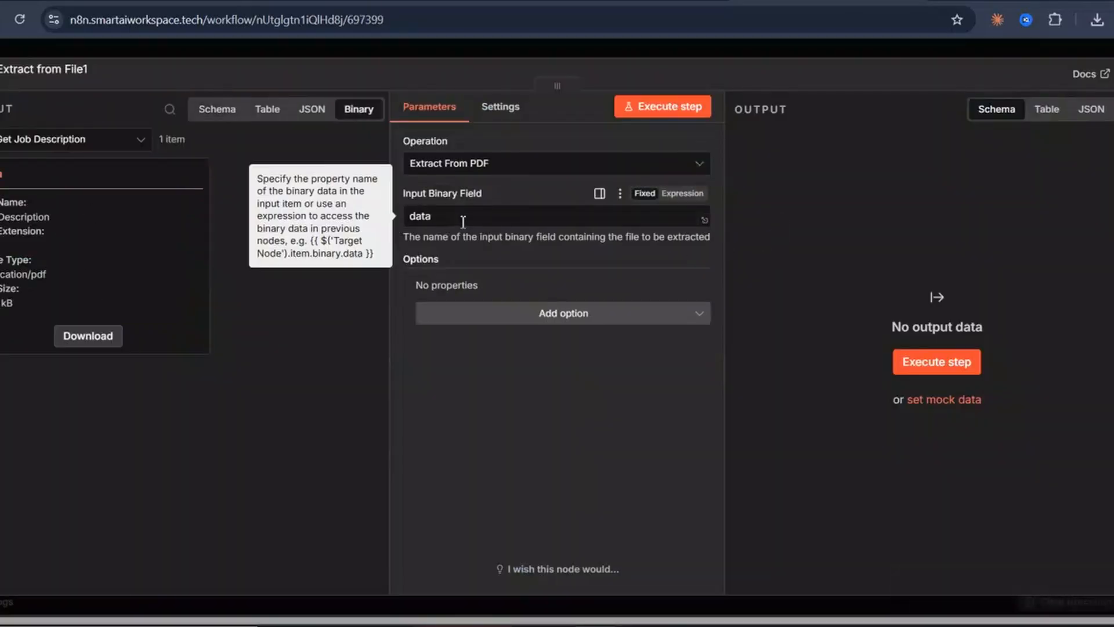
left_click(655, 107)
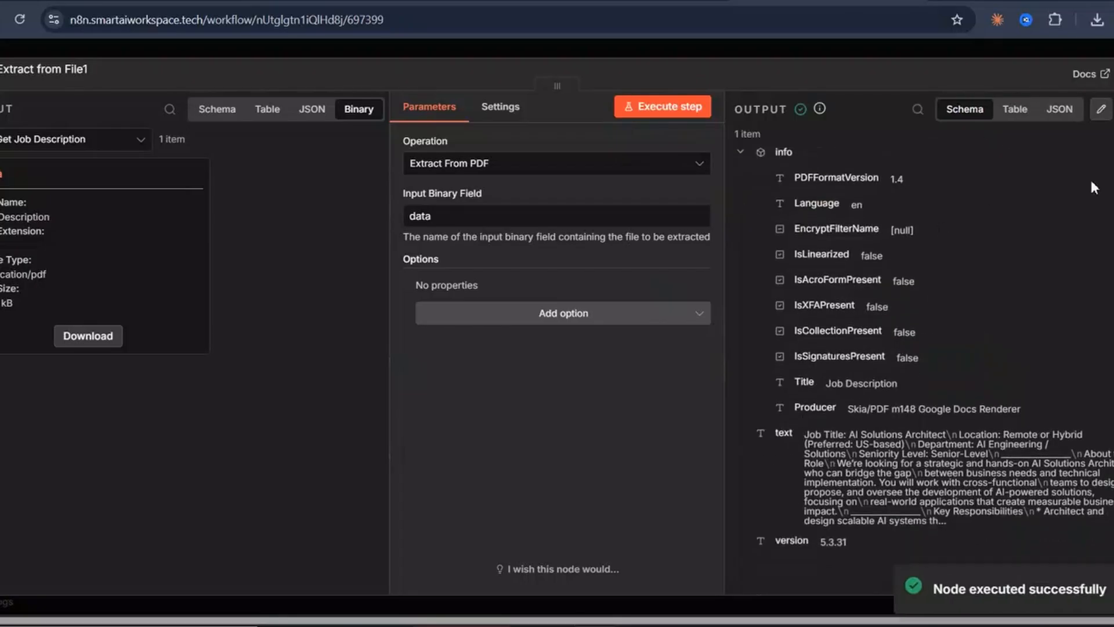
key("Escape")
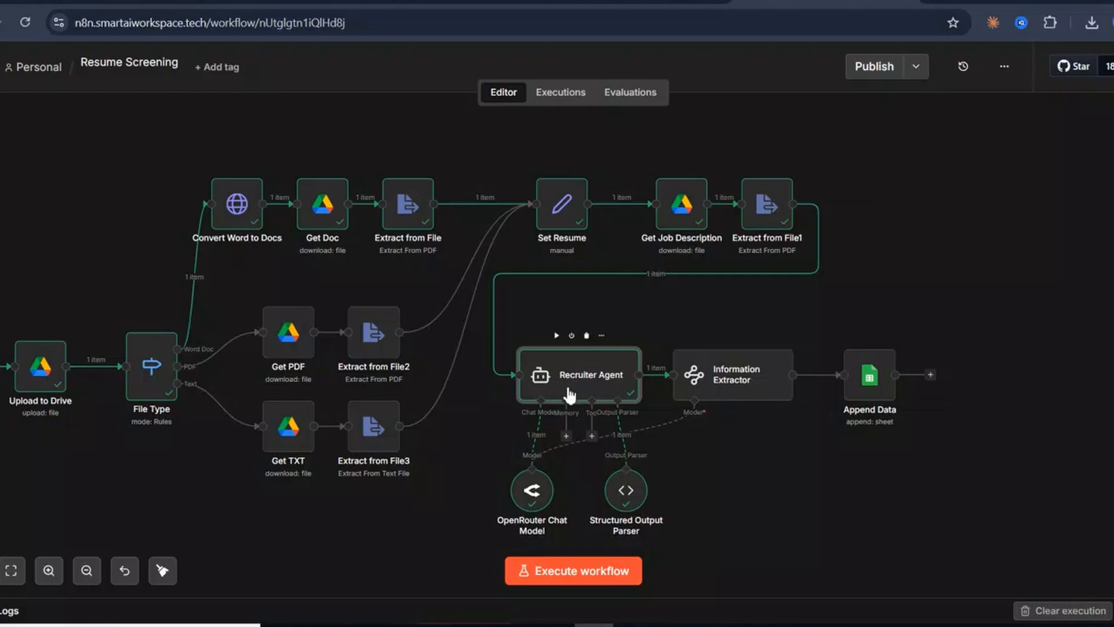
Step: Check the OpenRouter Chat Model's configuration and compare the Recruiter Agent's Candidate Resume prompt with the resume field from Set Resume
double_click(530, 498)
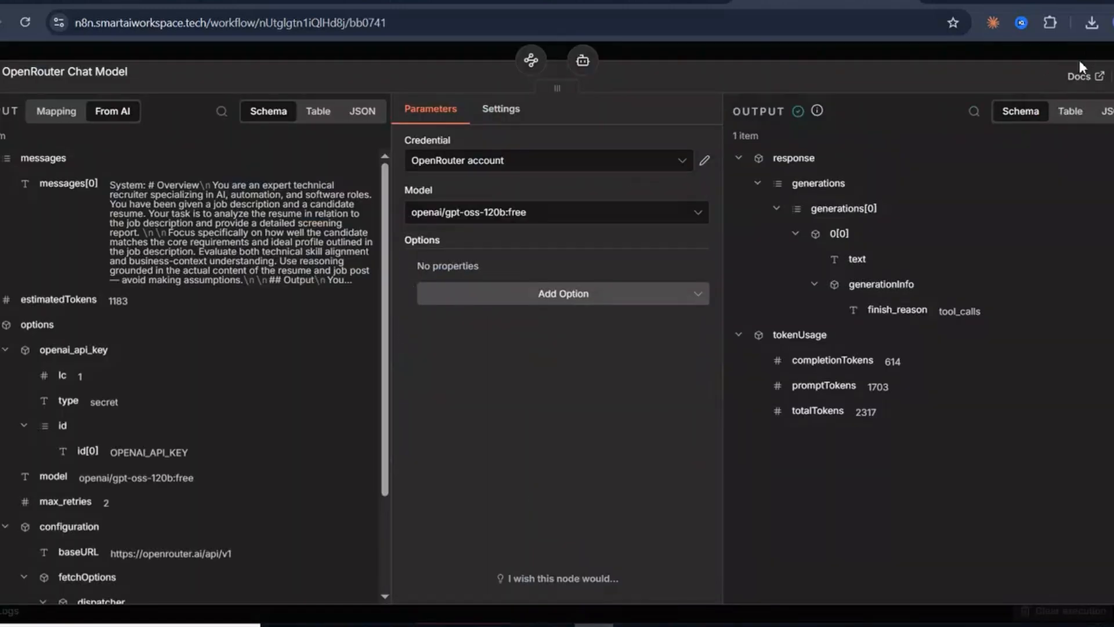
left_click(1113, 76)
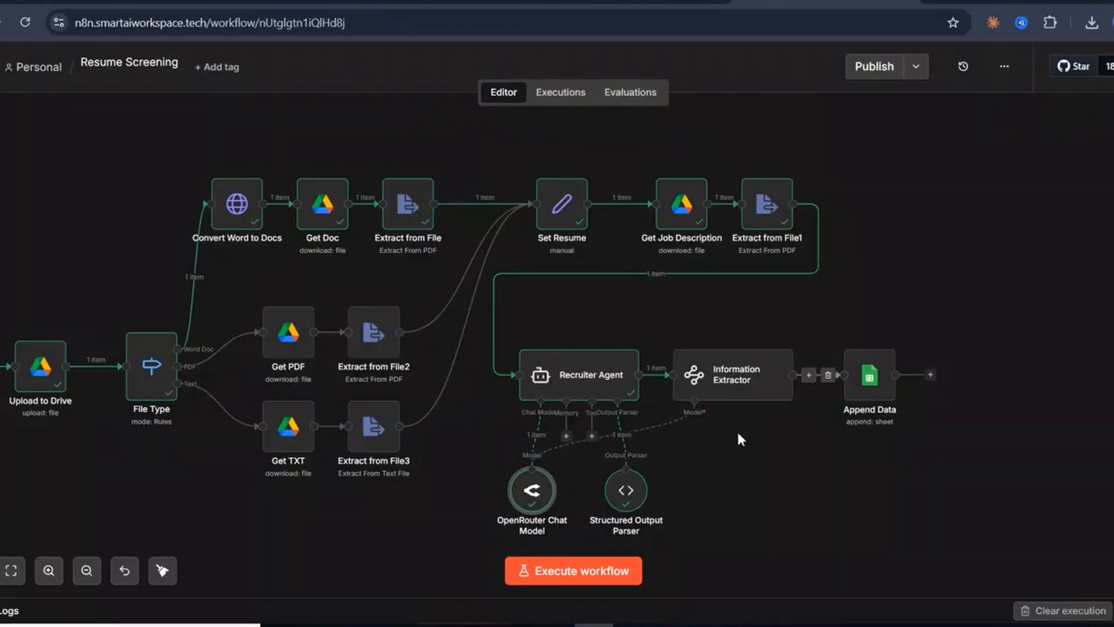
double_click(600, 375)
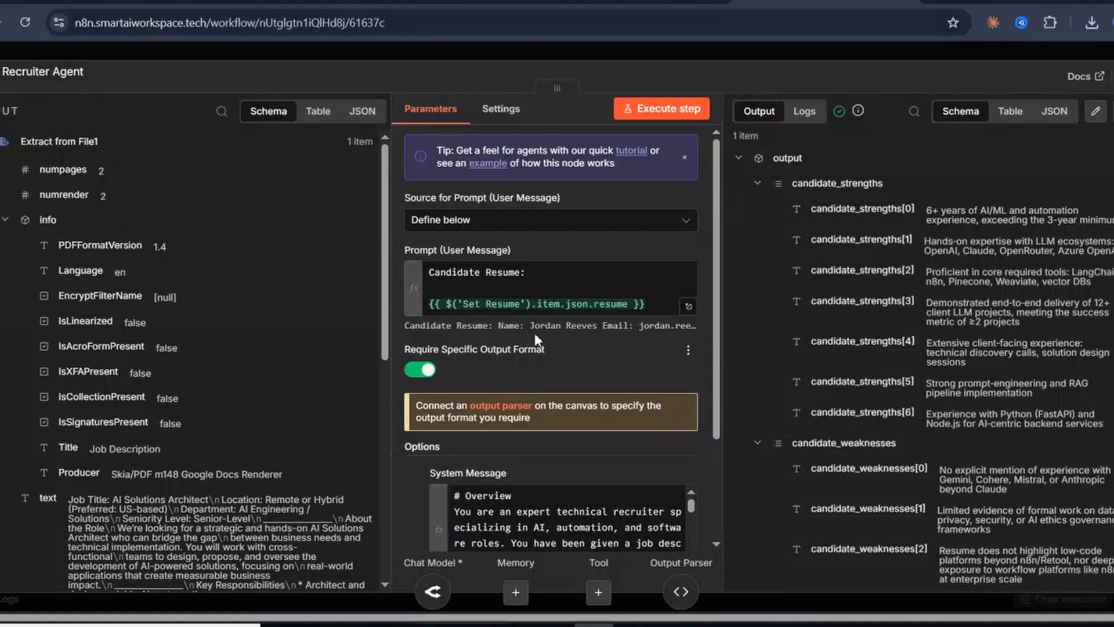
double_click(468, 272)
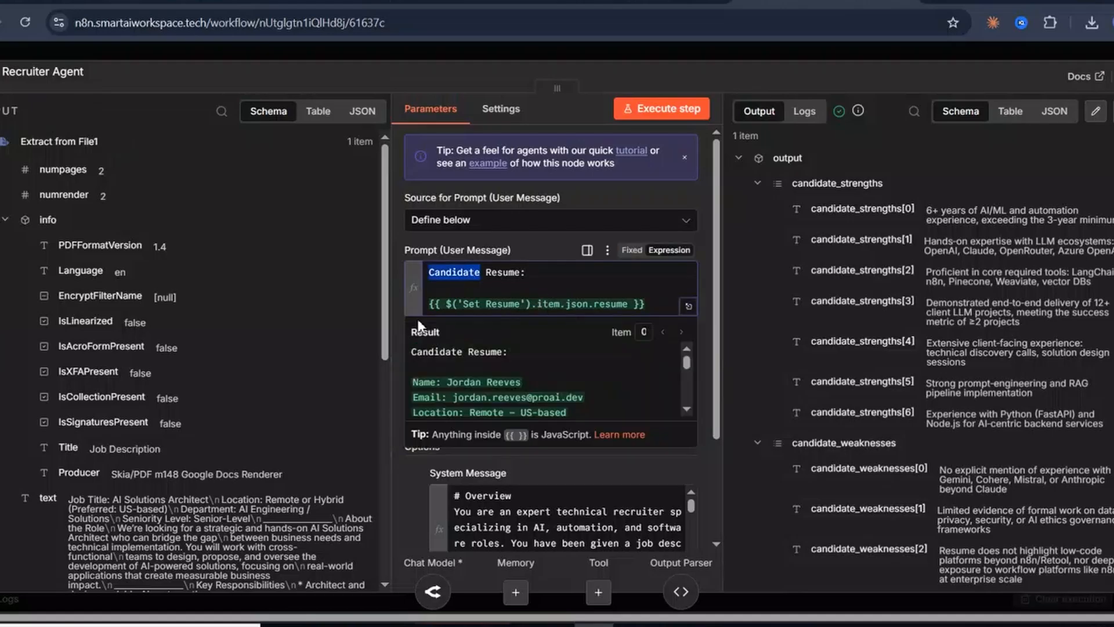
scroll(133, 422, "down", 8)
scroll(116, 432, "up", 3)
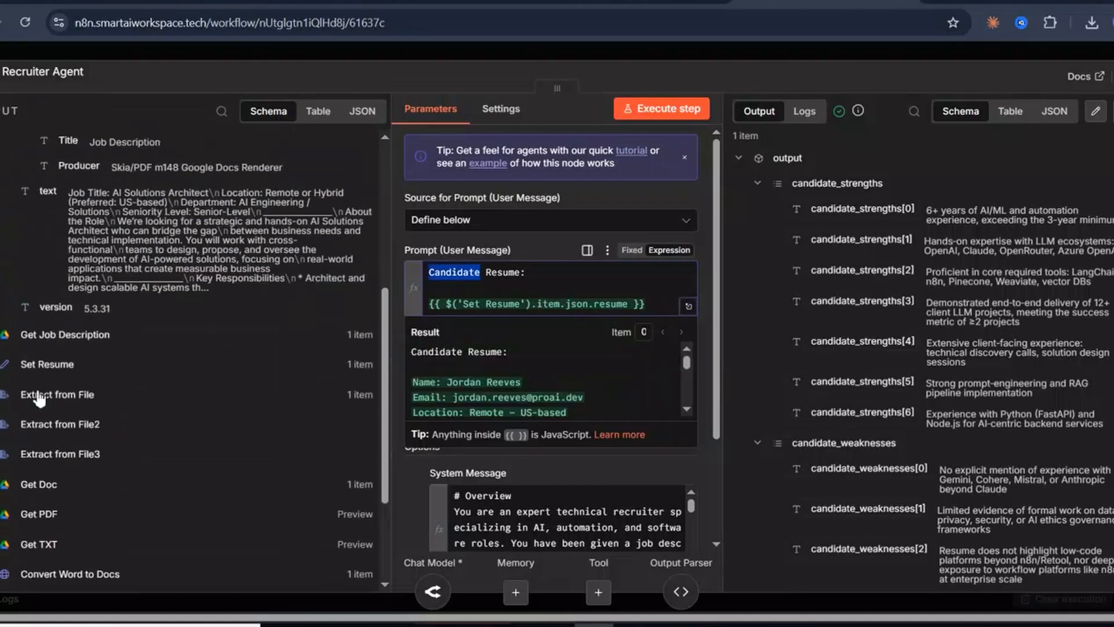
left_click(18, 365)
left_click_drag(54, 226, 97, 253)
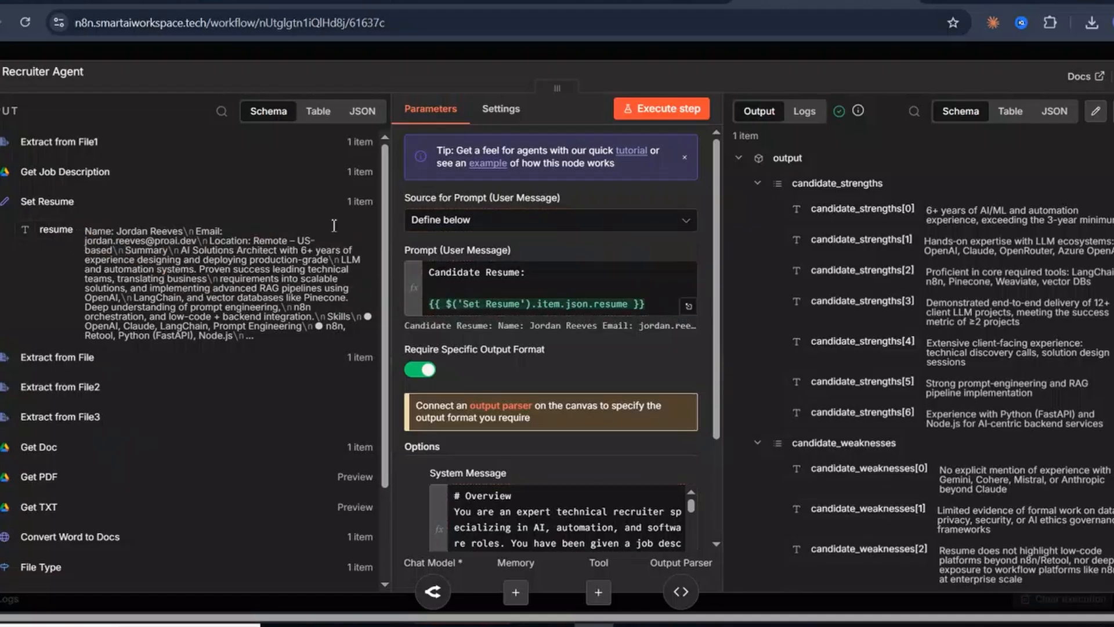
Step: Open the Recruiter Agent's system message in the full expression editor and skim its sections
scroll(690, 413, "down", 4)
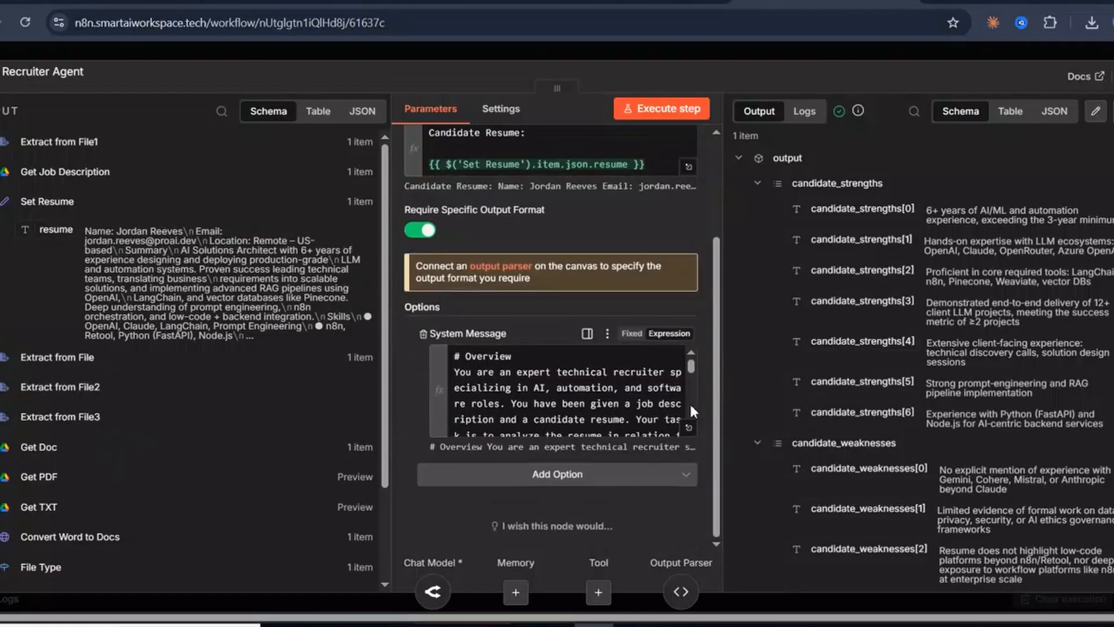
left_click(689, 428)
scroll(487, 325, "down", 4)
scroll(534, 401, "up", 1)
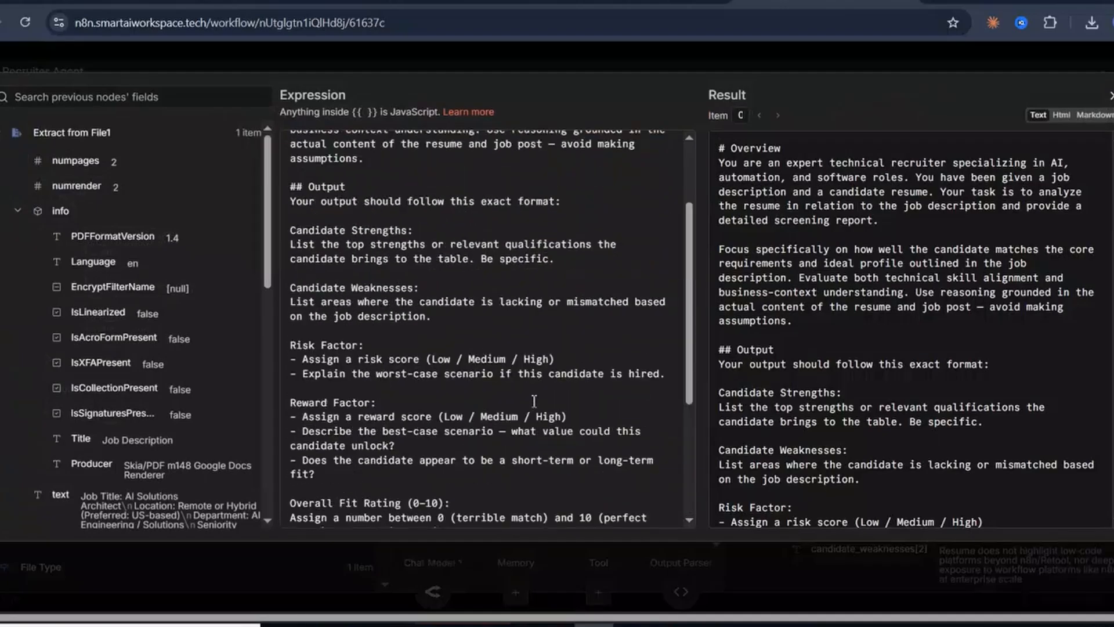
scroll(431, 290, "up", 3)
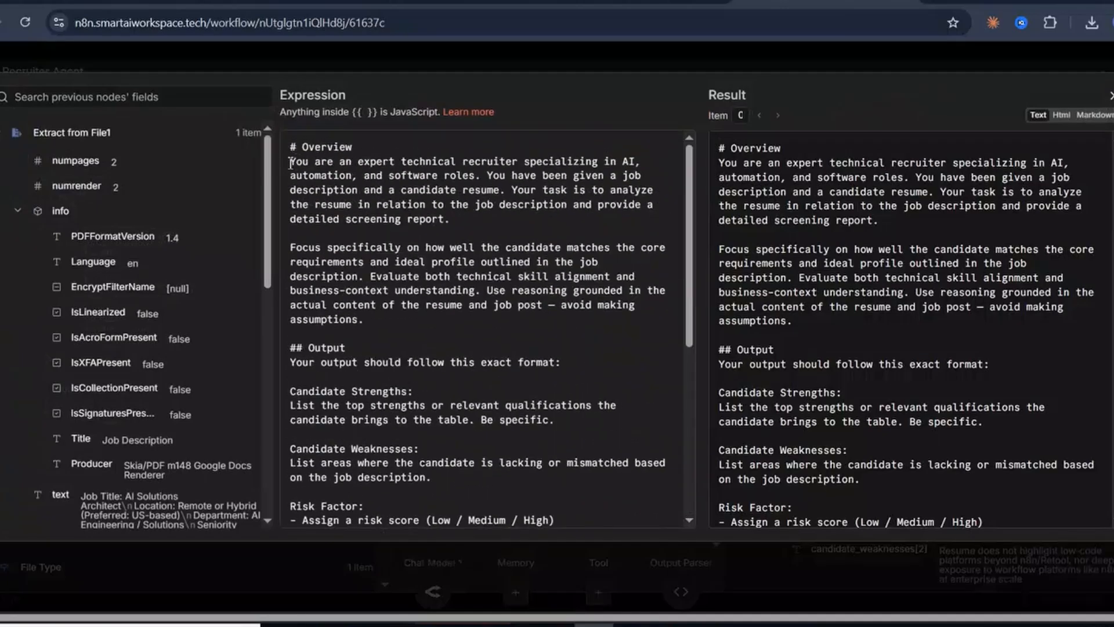
Step: Highlight the system message's Overview and evaluation-focus paragraphs, examine the start of the Output section, and close the expression editor
left_click_drag(290, 164, 636, 161)
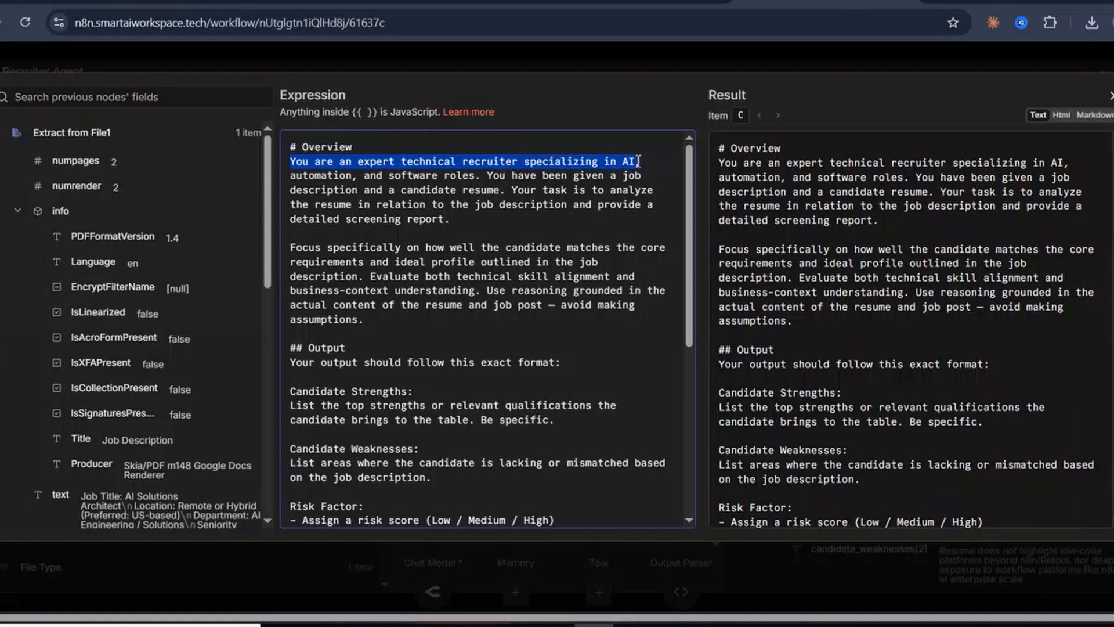
left_click(360, 178)
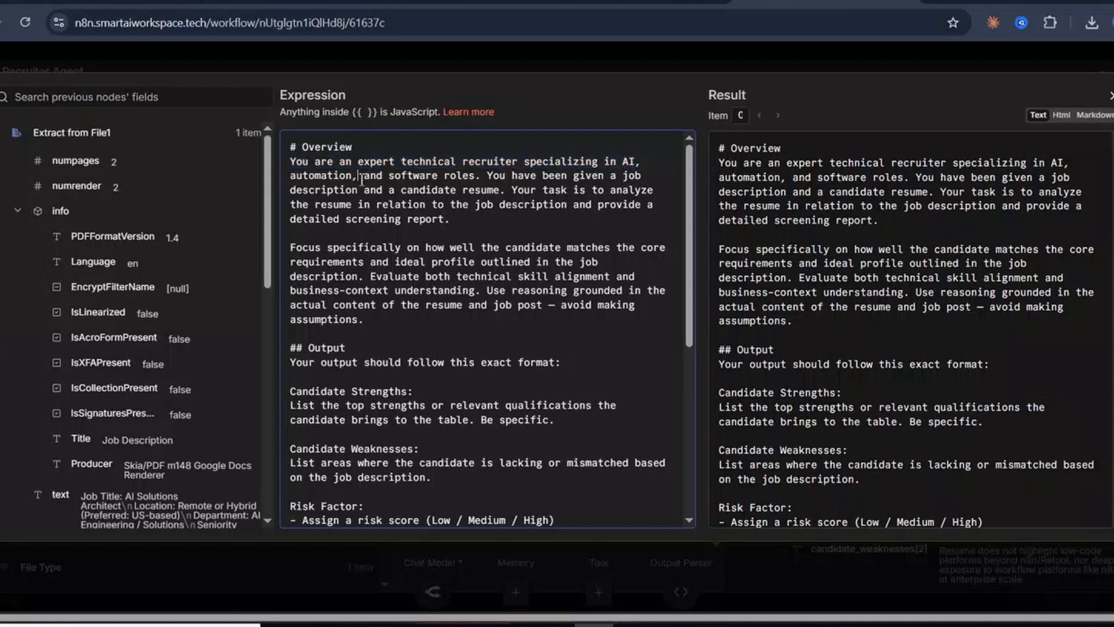
left_click_drag(468, 219, 283, 150)
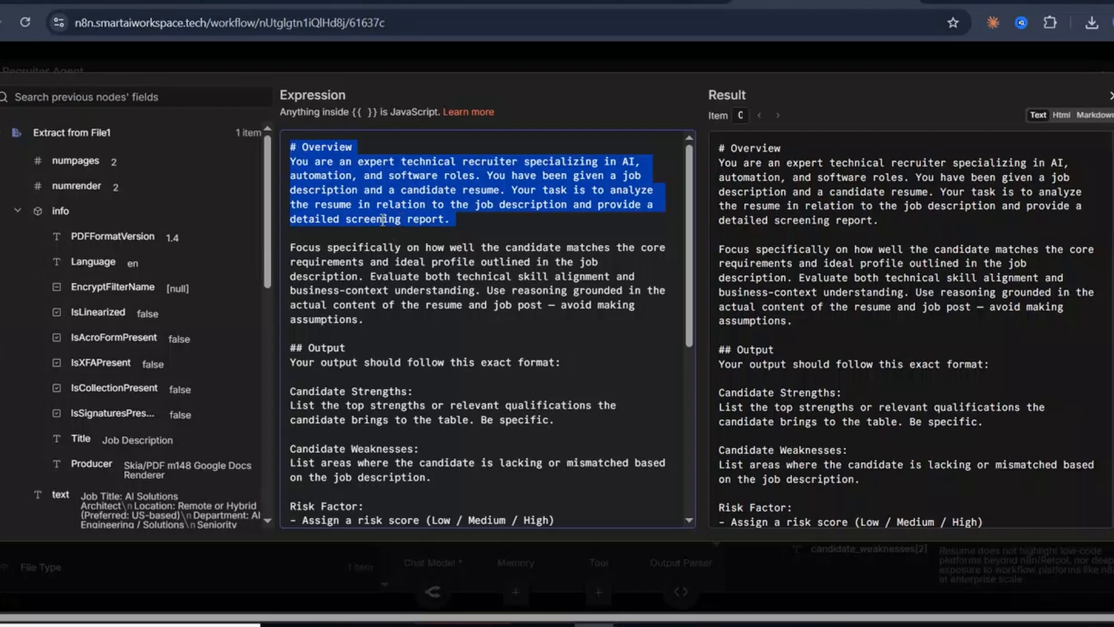
left_click_drag(290, 247, 428, 334)
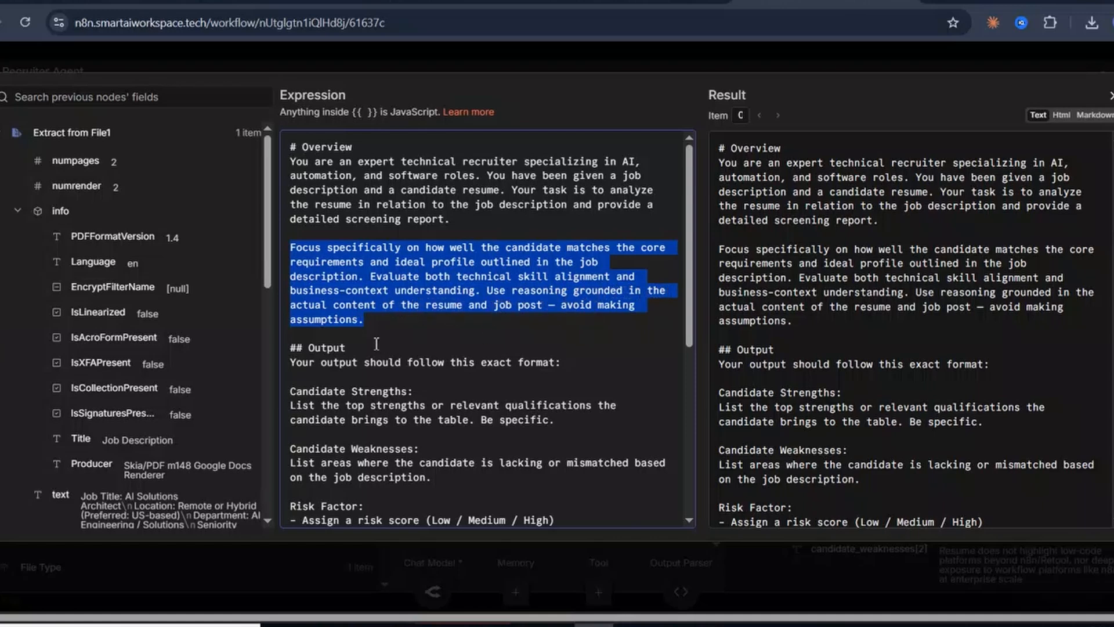
scroll(332, 354, "down", 2)
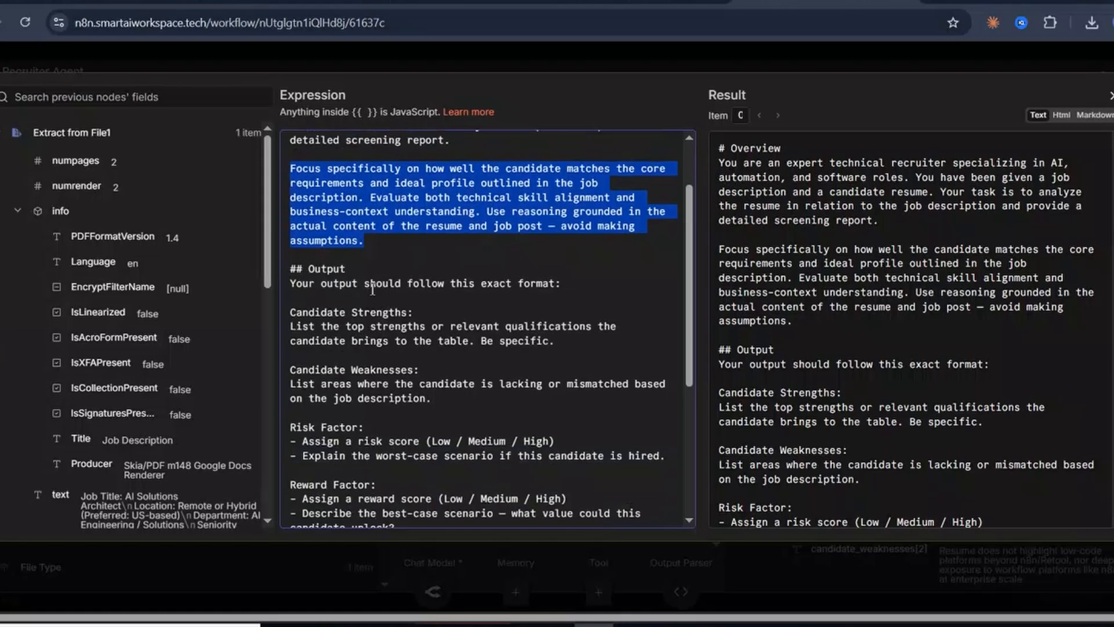
left_click(446, 295)
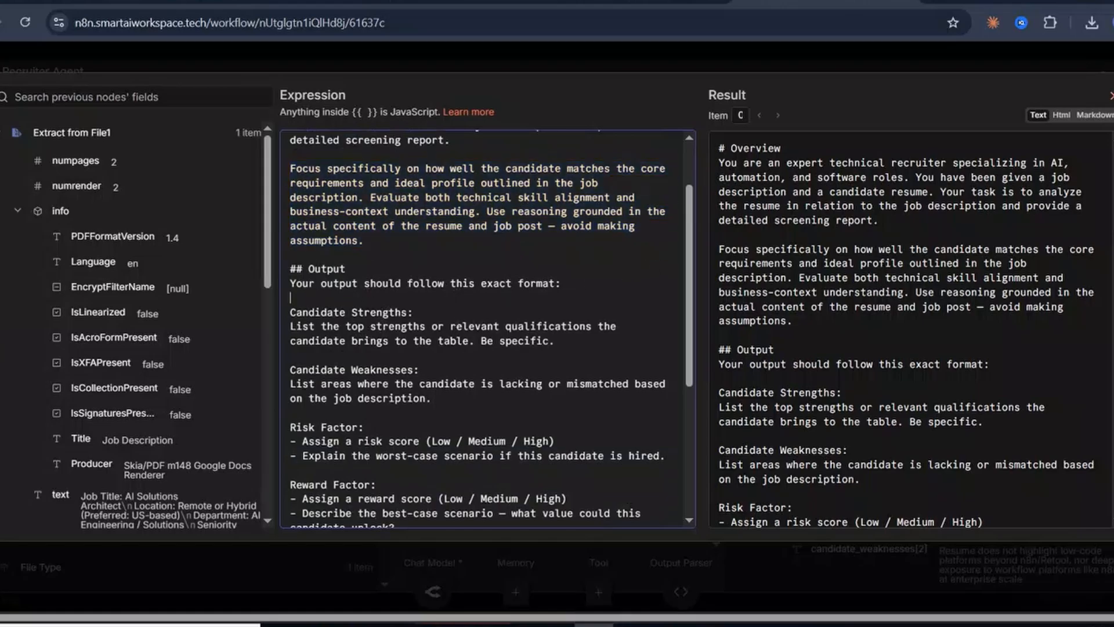
key("Escape")
Step: Check the Recruiter Agent's settings and parameters and the input schema of its connected Structured Output Parser
scroll(531, 242, "up", 2)
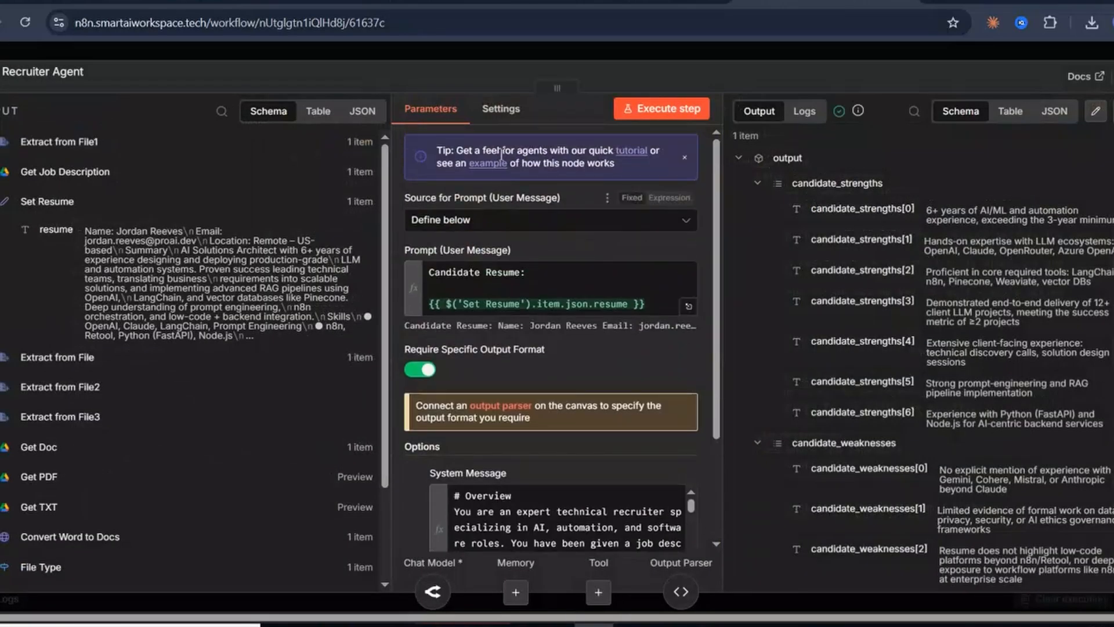
left_click(508, 115)
scroll(443, 249, "down", 1)
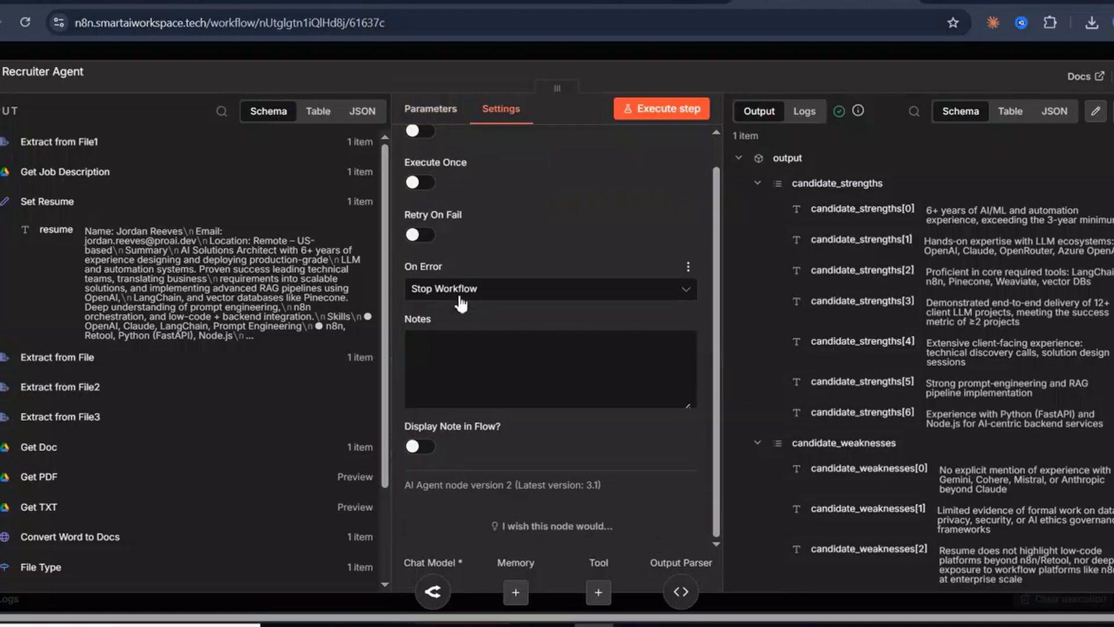
left_click(428, 111)
scroll(528, 372, "down", 5)
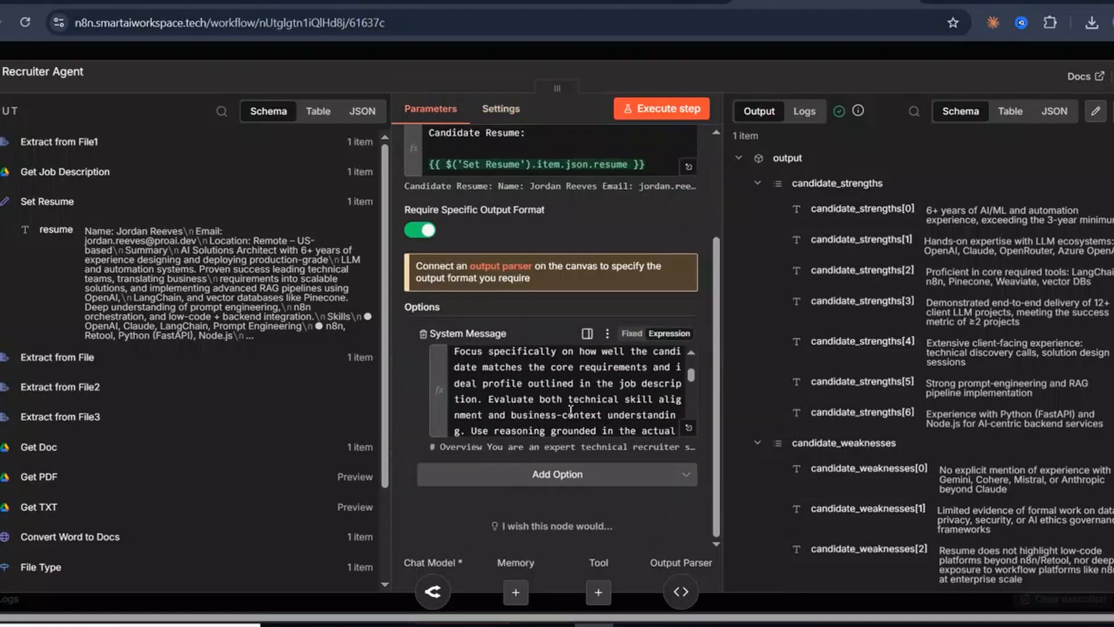
left_click(681, 592)
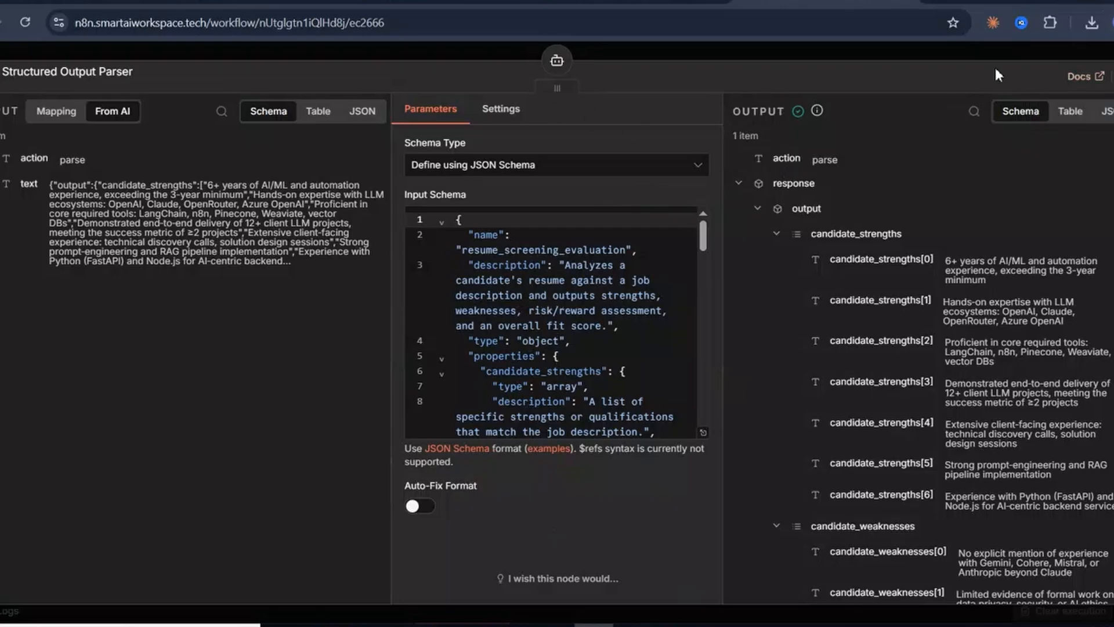
key("Escape")
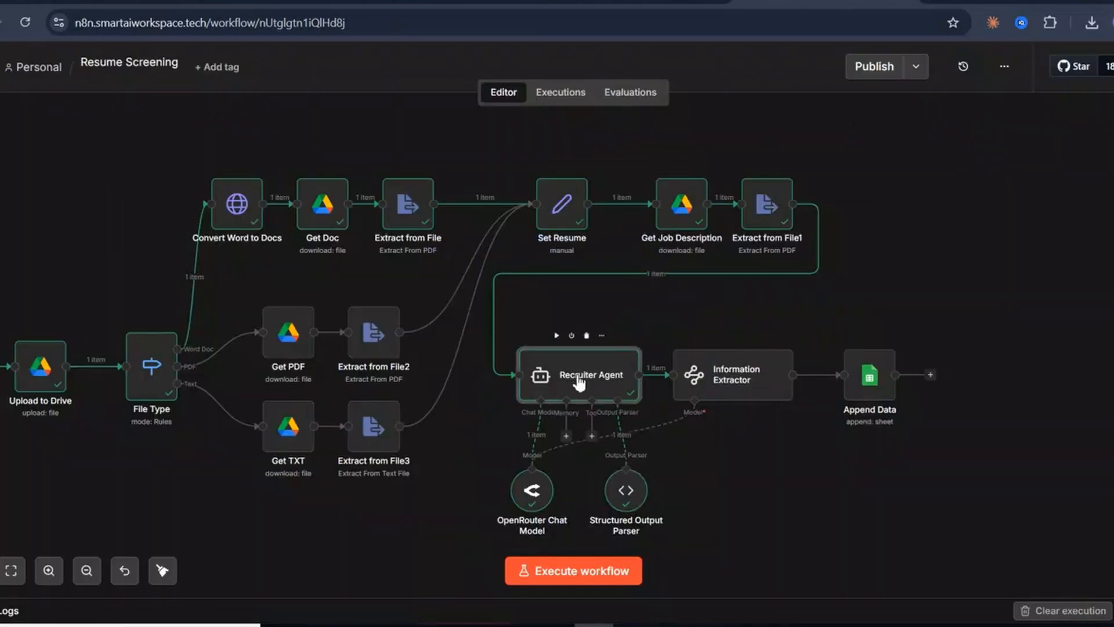
Step: Reopen the Recruiter Agent's full system message and read the risk, reward, fit rating, justification and Job Description sections
double_click(578, 377)
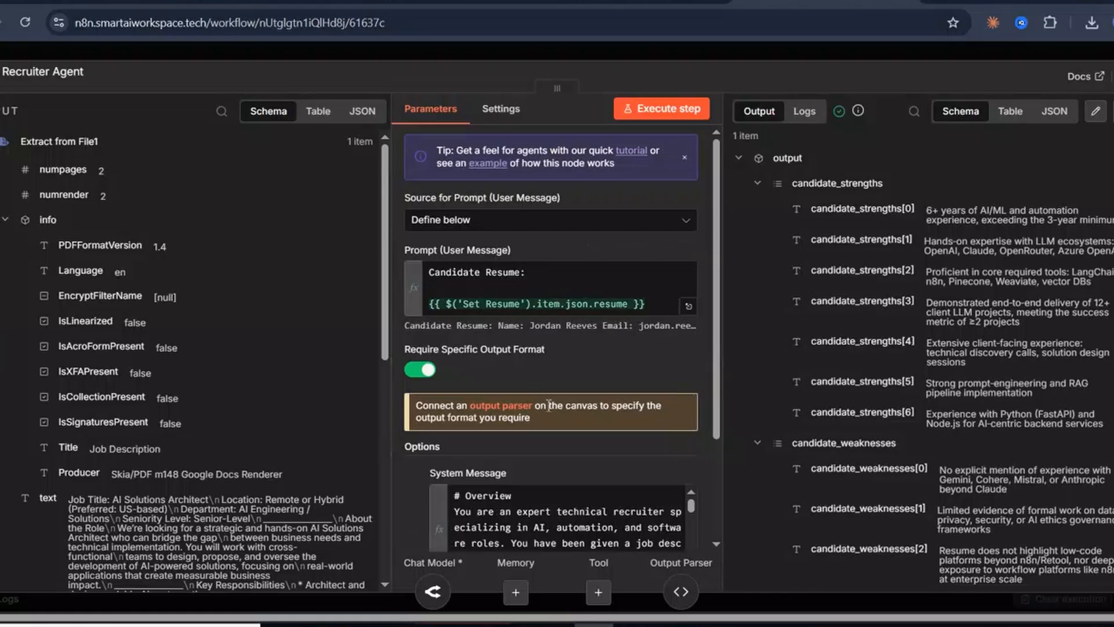
scroll(549, 405, "down", 3)
left_click(690, 429)
scroll(352, 323, "down", 5)
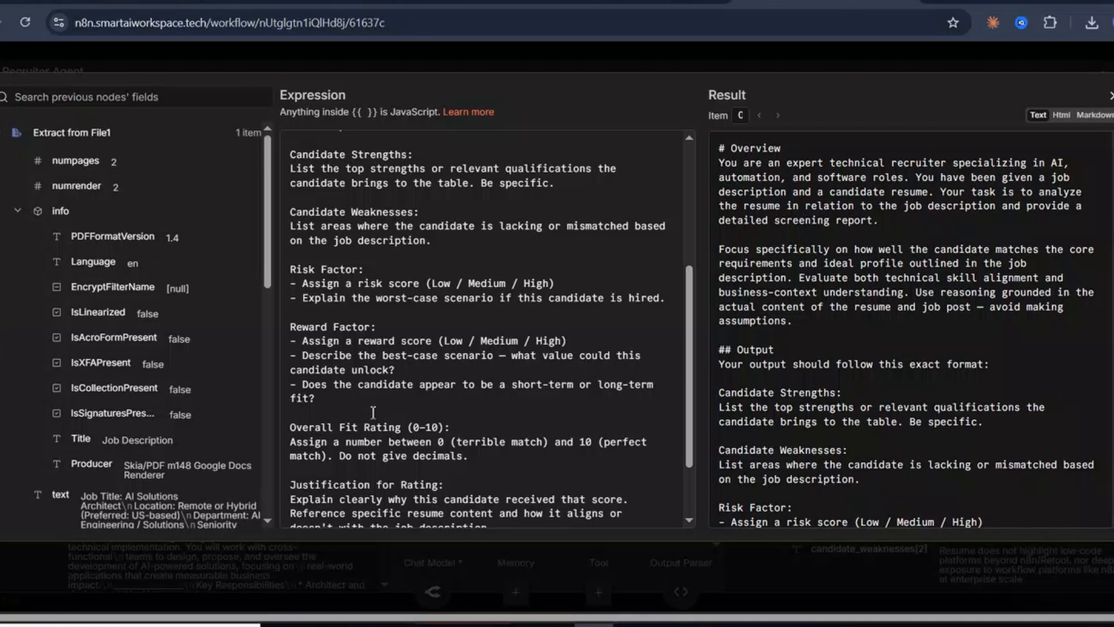
double_click(364, 447)
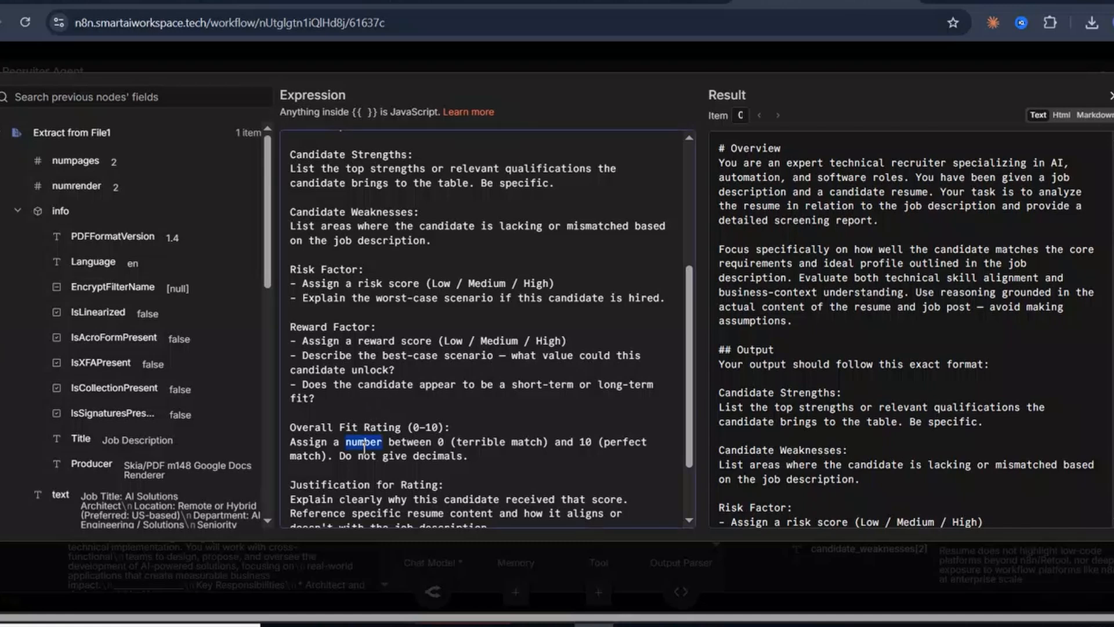
scroll(400, 446, "down", 3)
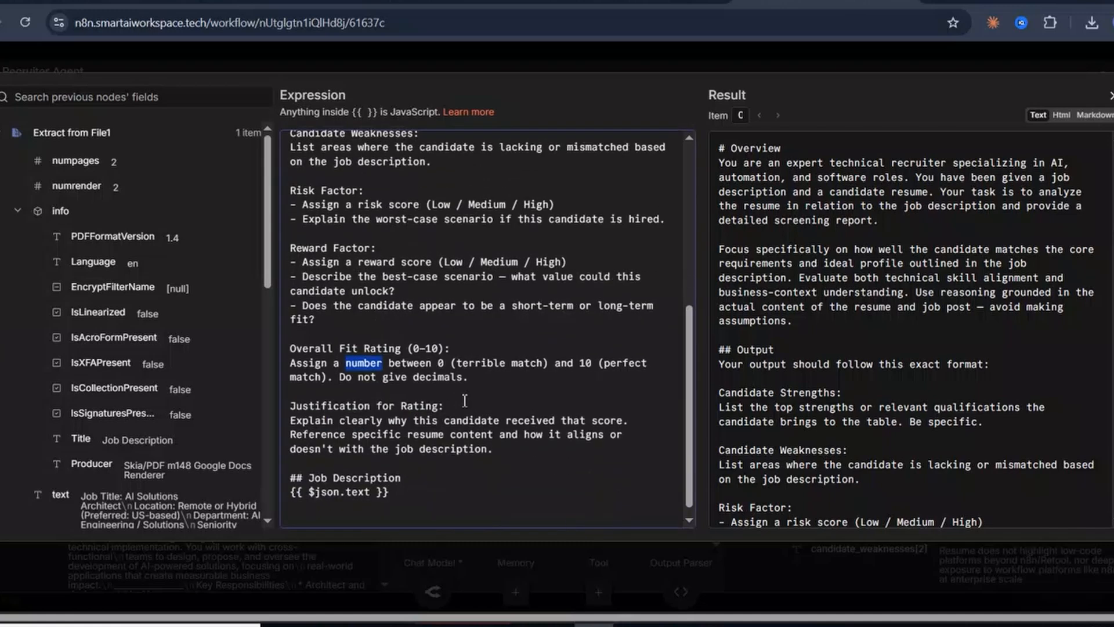
key("Escape")
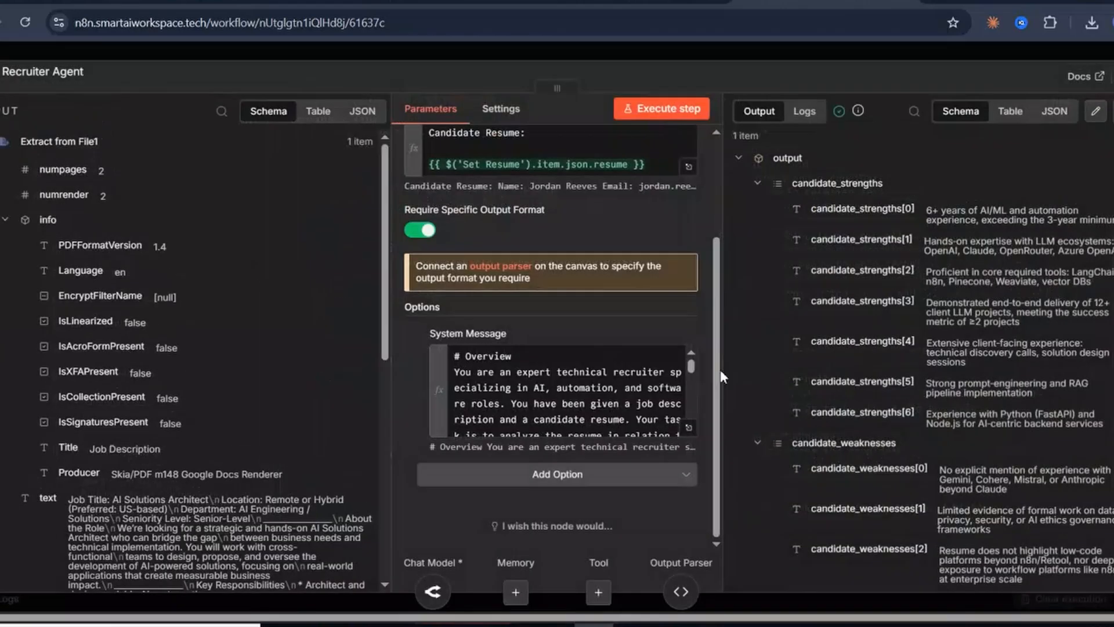
Step: Check the OpenRouter Chat Model's available models and its OpenRouter account credential, leaving both unchanged, and return to the canvas
left_click(434, 591)
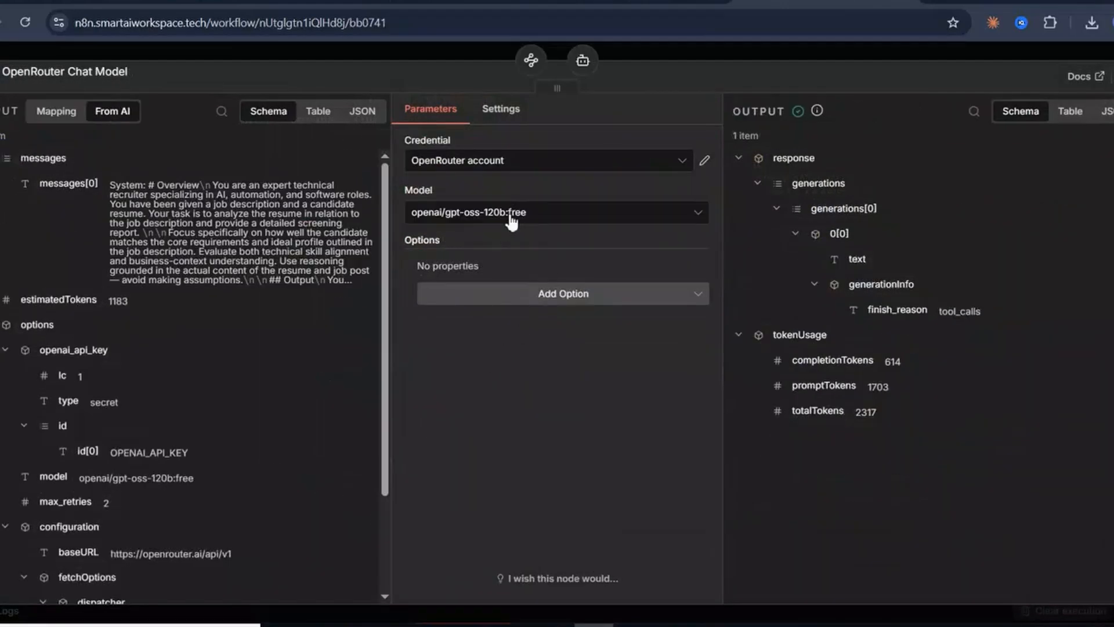
left_click(508, 218)
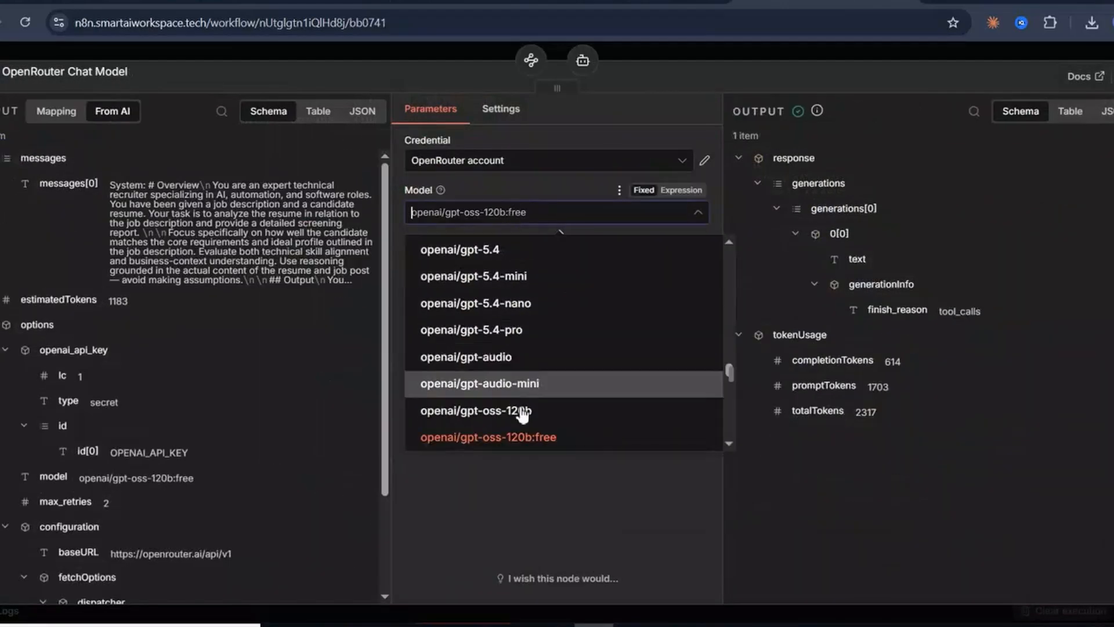
left_click(526, 501)
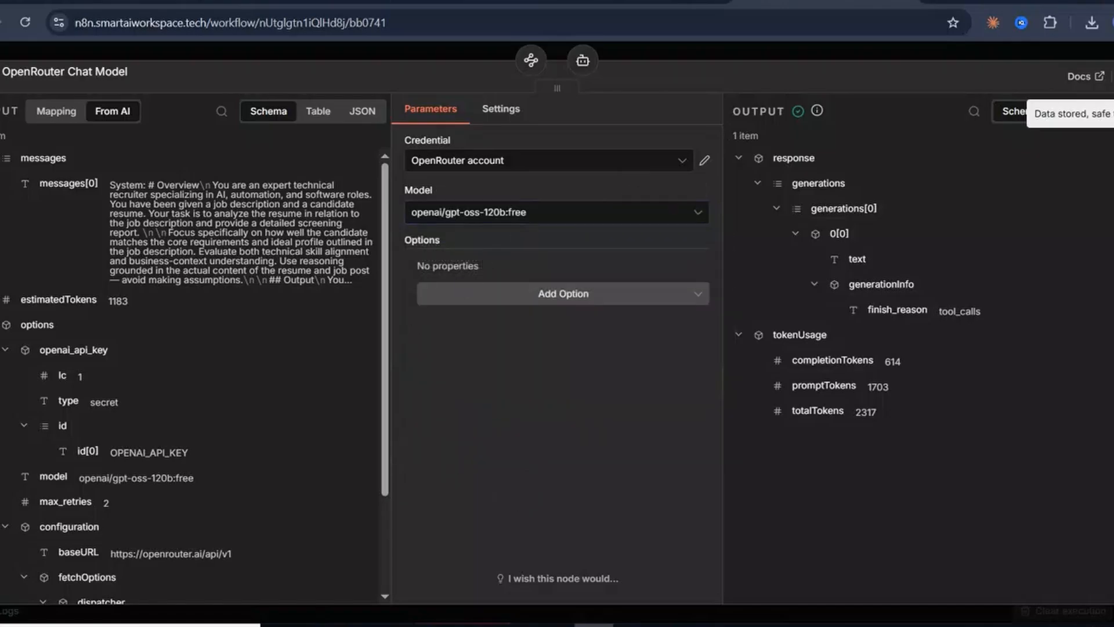
left_click(706, 165)
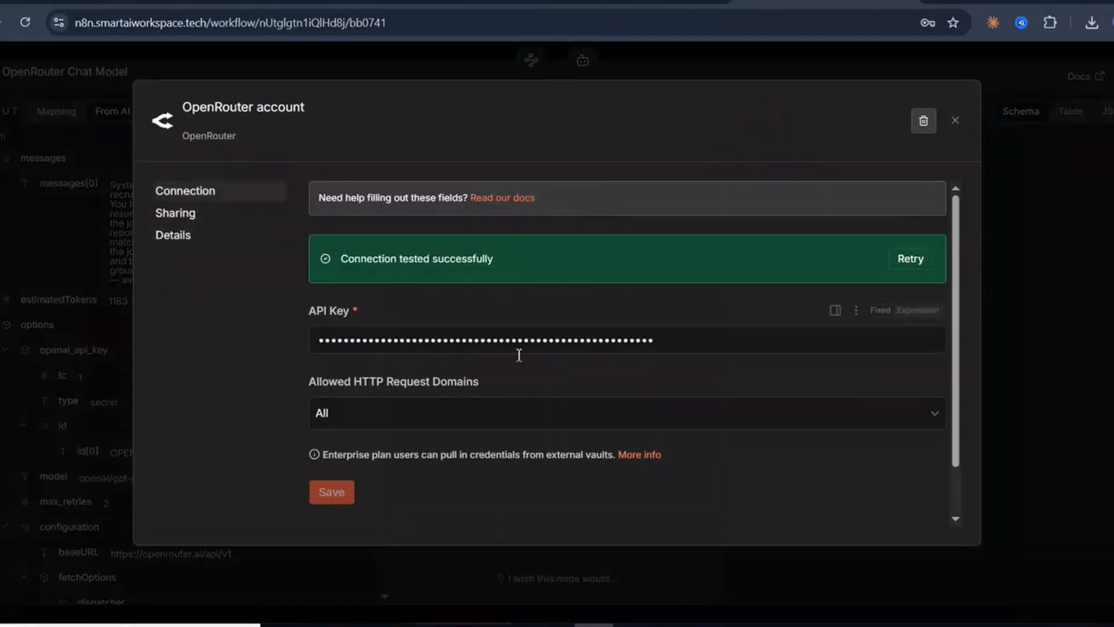
left_click(955, 121)
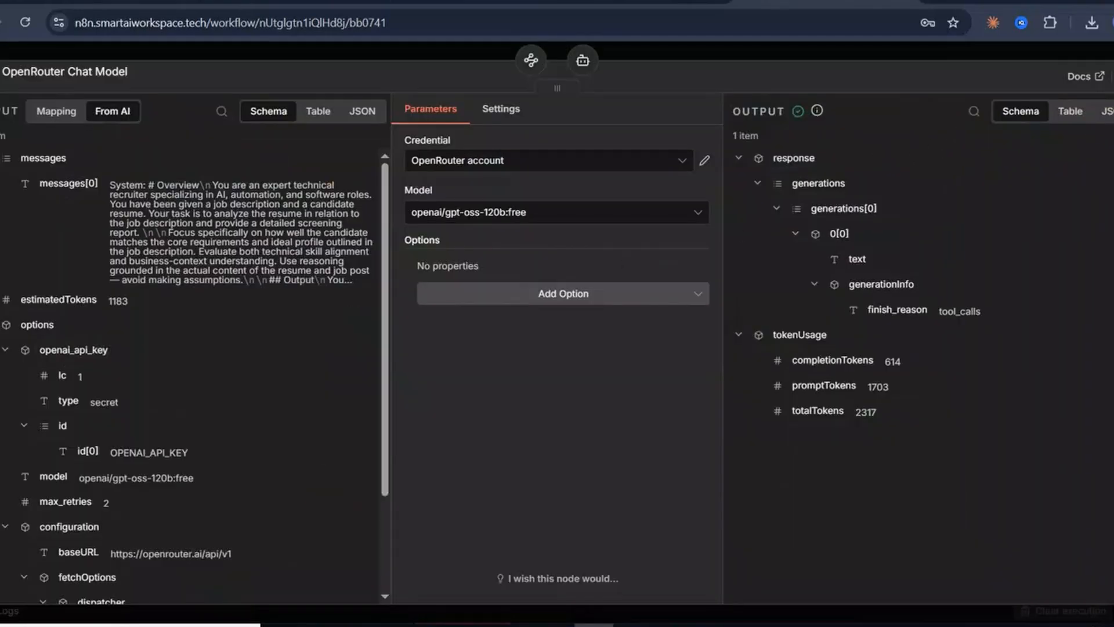
key("Escape")
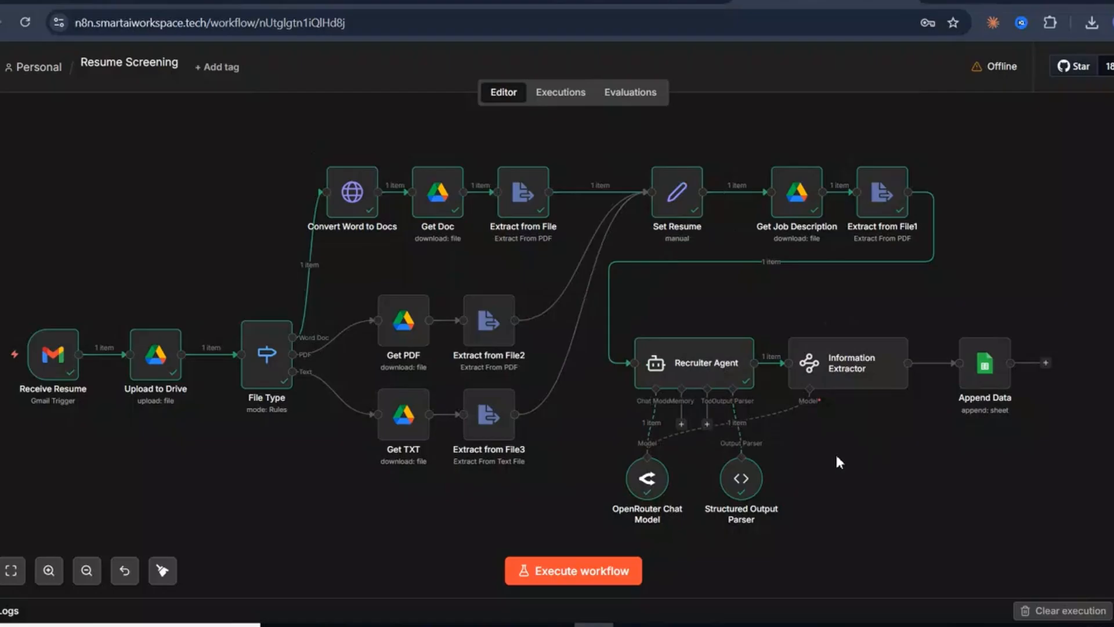
Step: Open the Information Extractor node and compare its Text expression with the resume field in the Set Resume input data
scroll(836, 456, "right", 1)
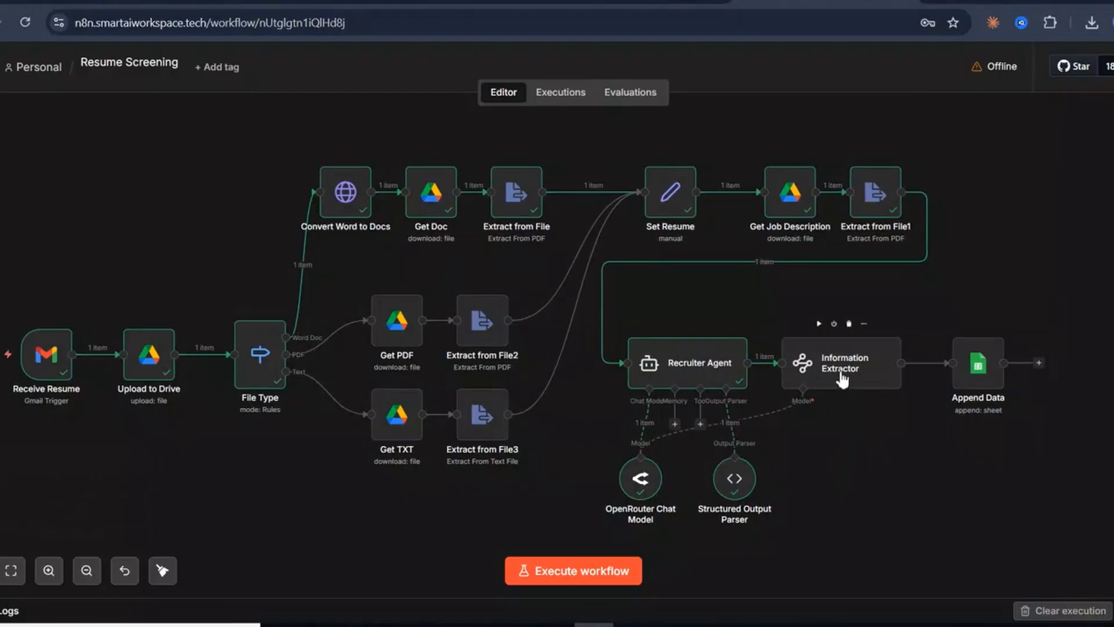
left_click(856, 362)
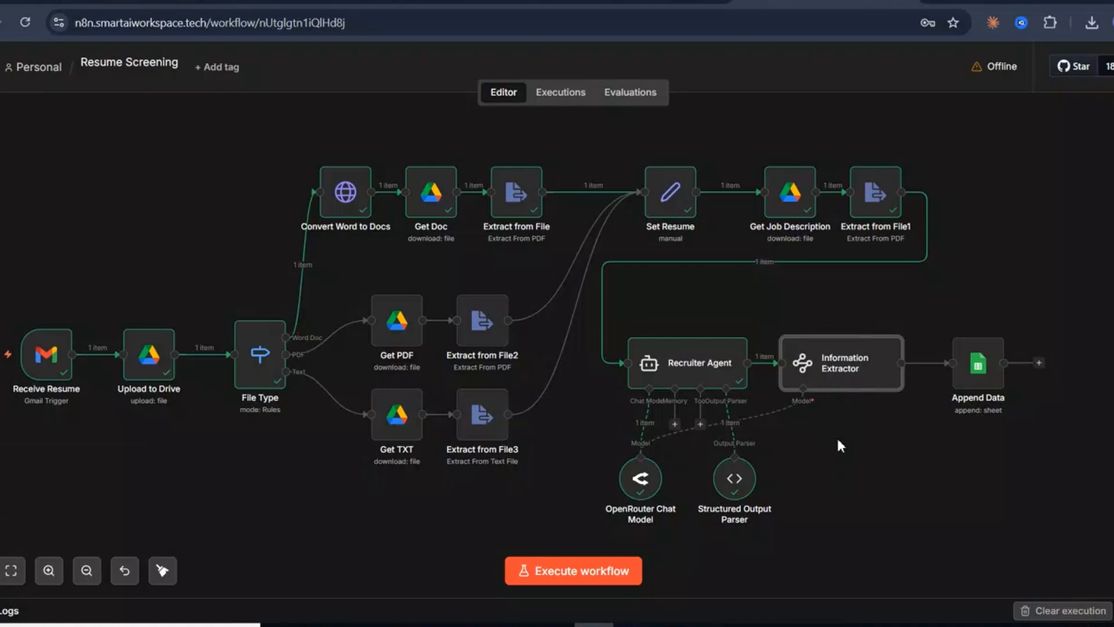
double_click(831, 383)
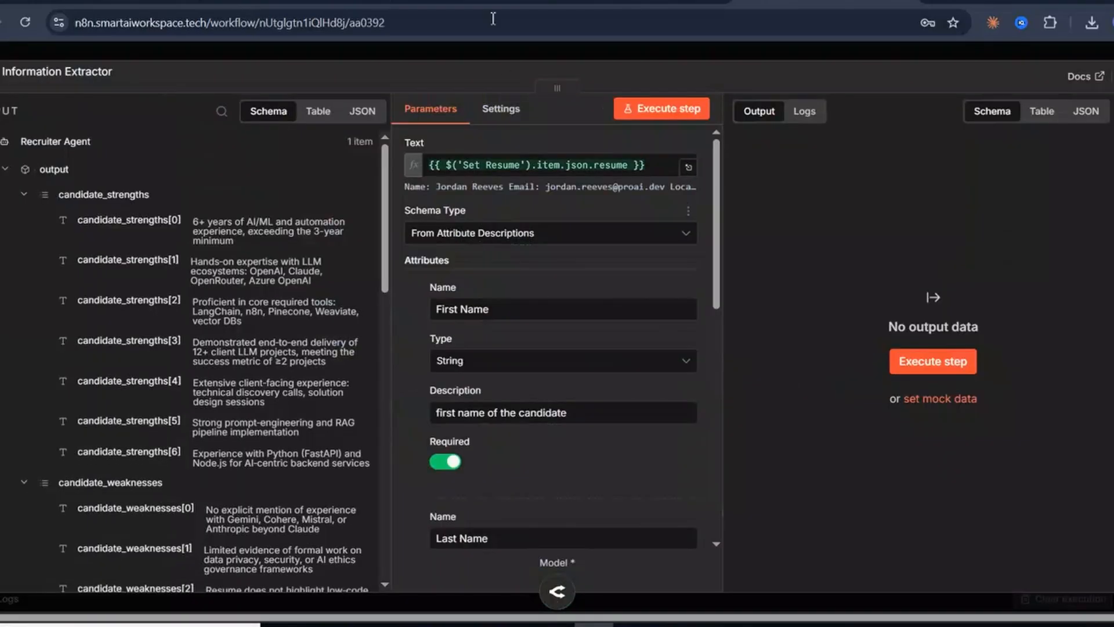
scroll(508, 302, "down", 2)
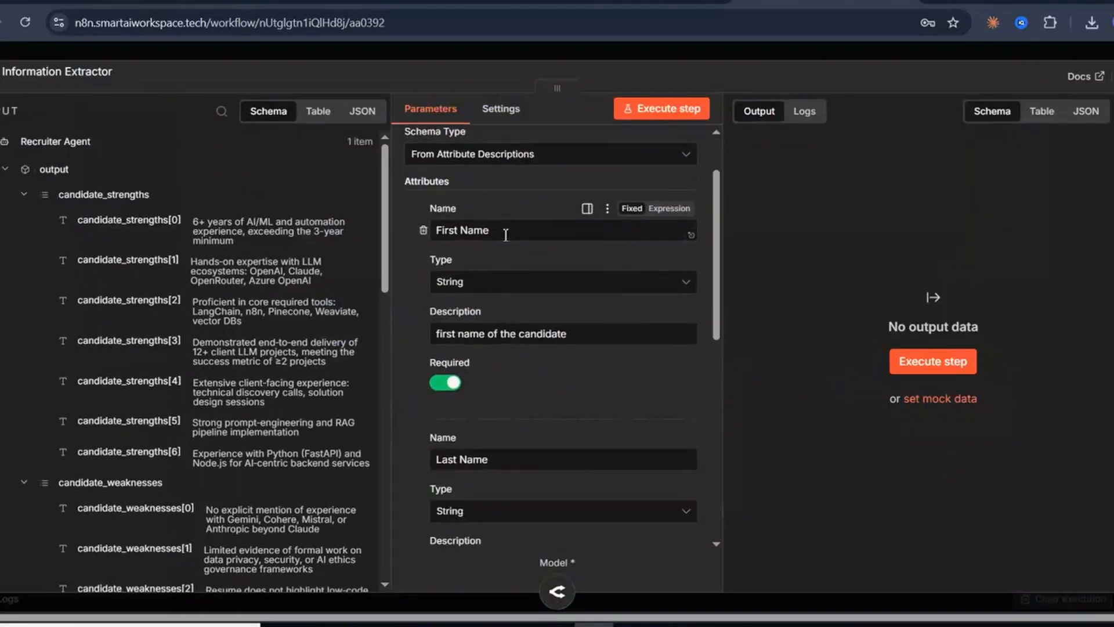
scroll(505, 234, "up", 2)
scroll(147, 384, "down", 15)
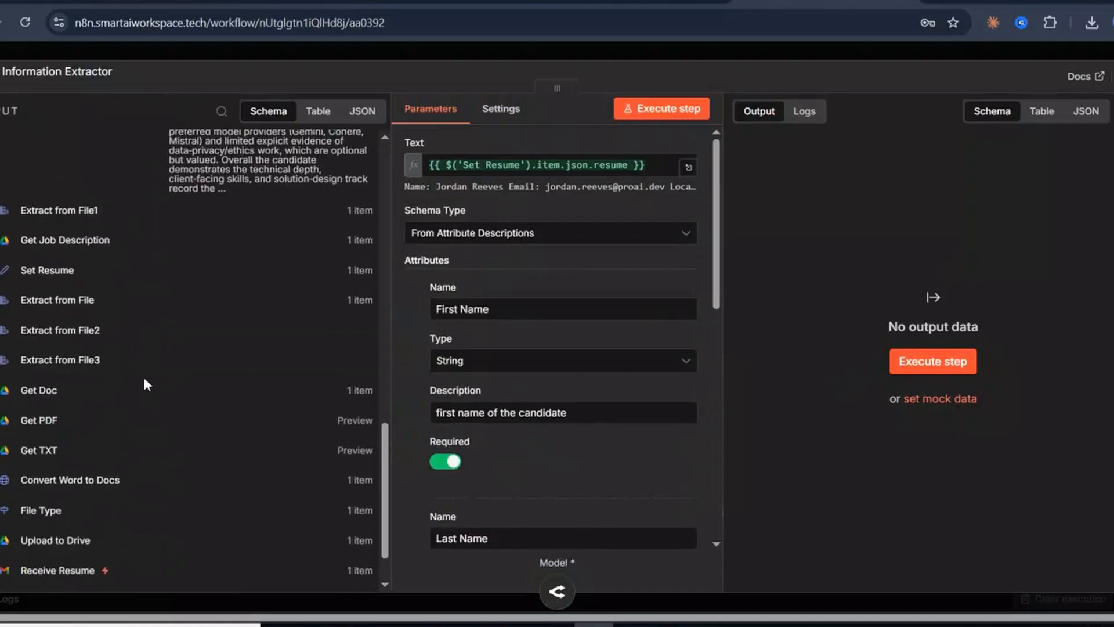
left_click(32, 271)
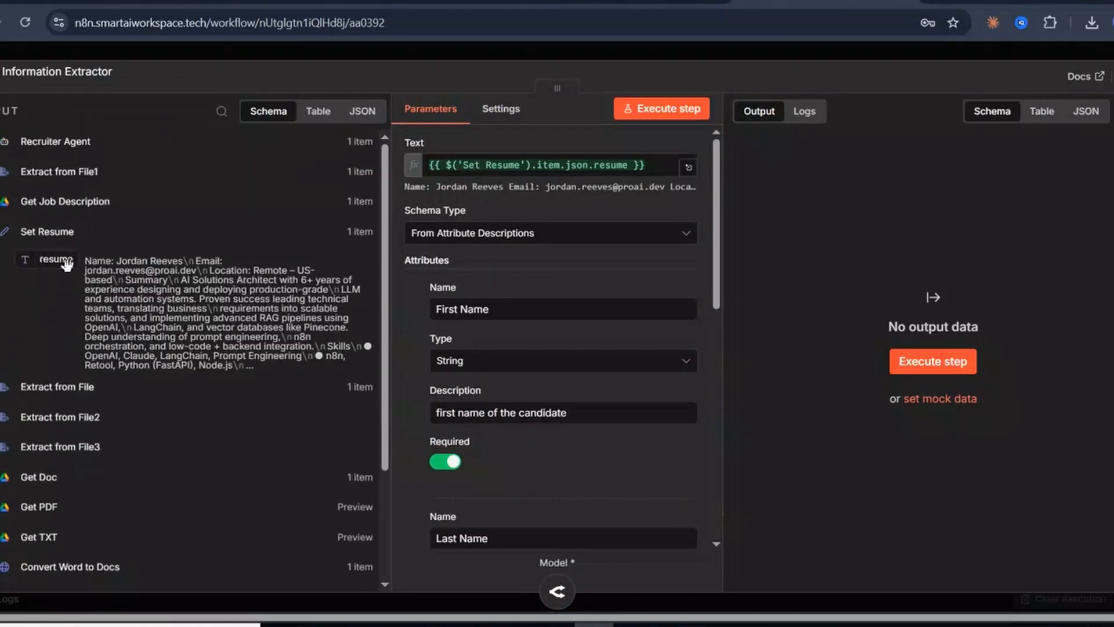
mouse_move(58, 261)
left_mouse_down()
mouse_move(520, 187)
mouse_move(65, 273)
left_mouse_up()
scroll(503, 243, "down", 2)
scroll(516, 207, "up", 2)
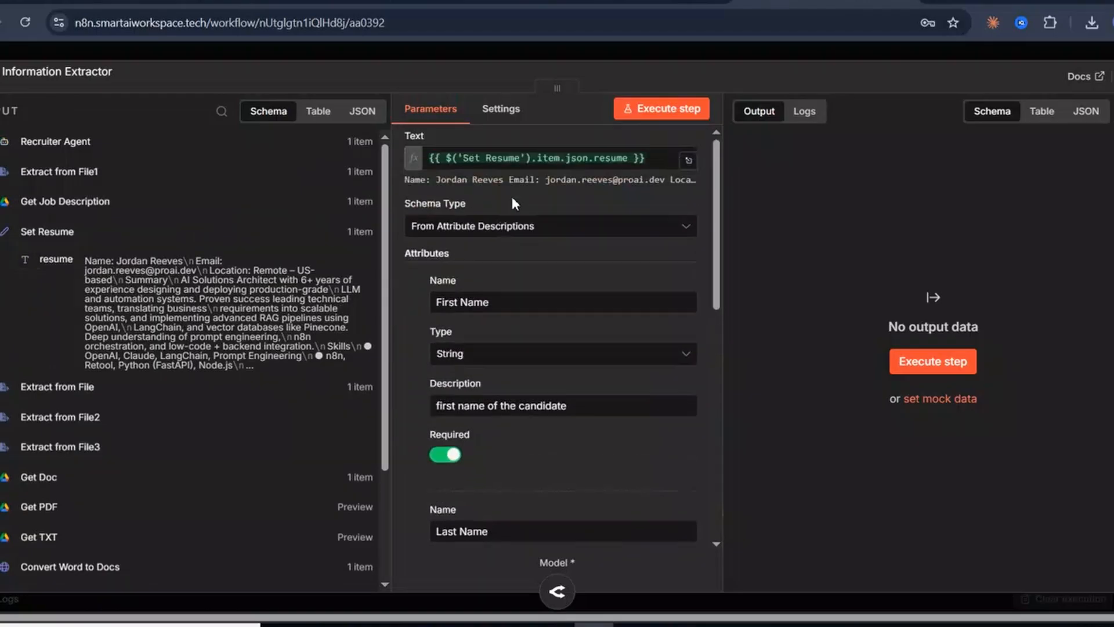
Step: Review the Information Extractor's schema type and its First Name, Last Name and Email Address attributes, and close the node
left_click(510, 234)
left_click(503, 273)
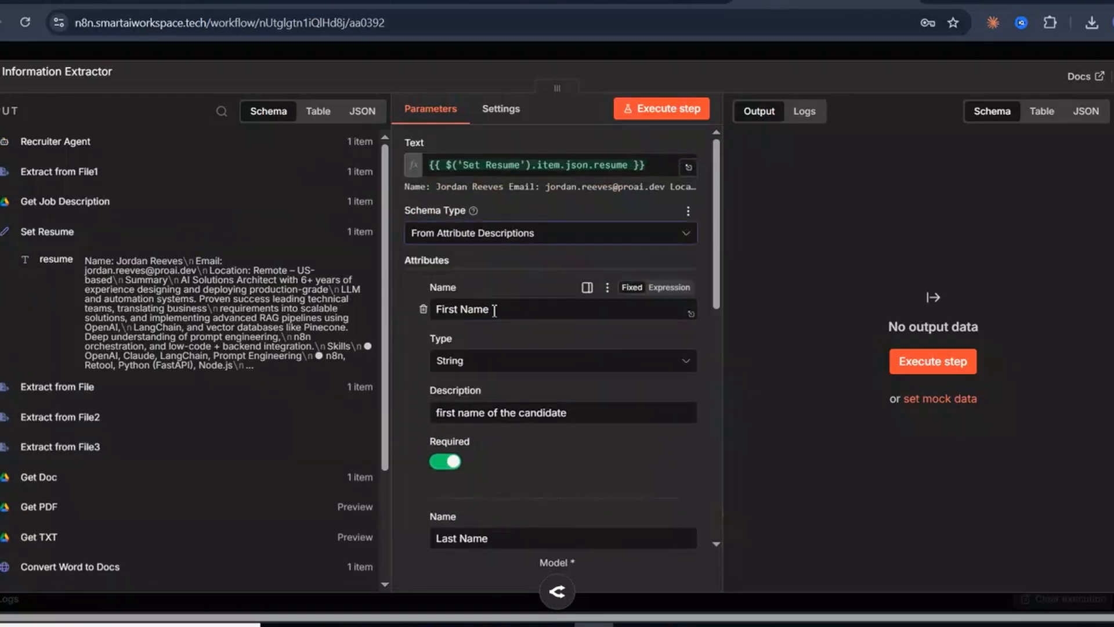
scroll(499, 343, "down", 8)
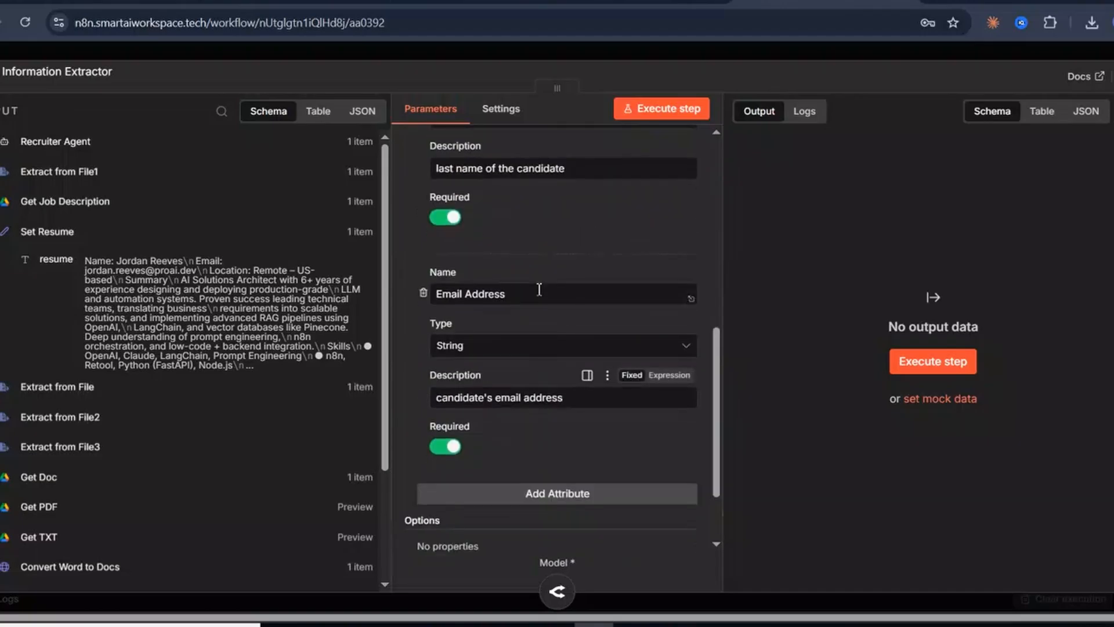
scroll(558, 374, "down", 2)
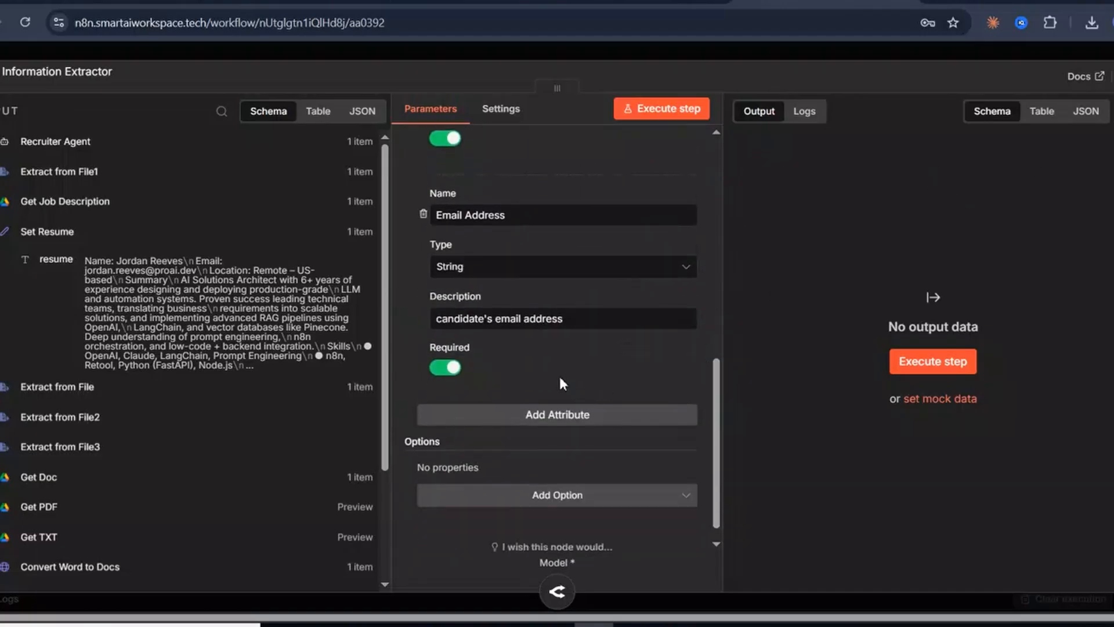
scroll(470, 323, "up", 5)
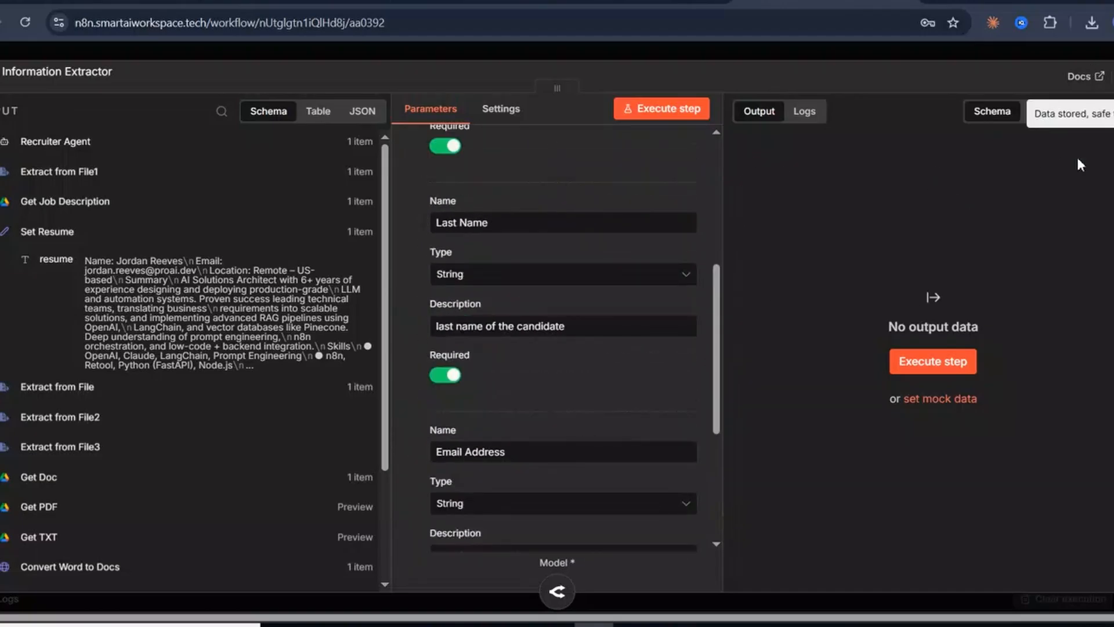
key("Escape")
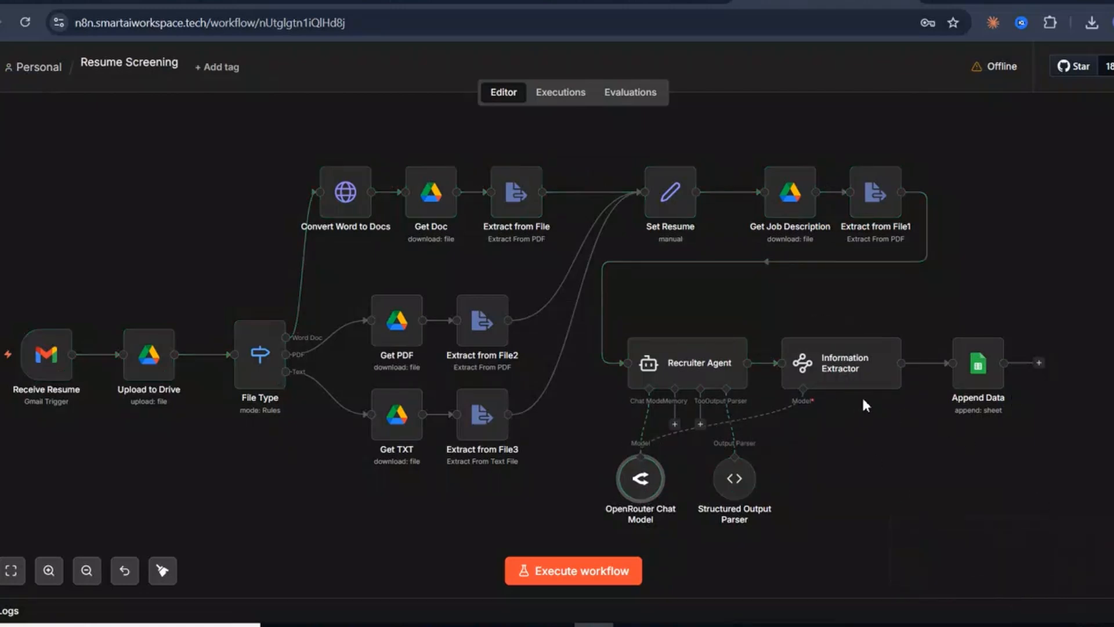
Step: Execute the whole resume screening workflow and highlight the header row of the Resume Screener sheet in Google Sheets
left_click(621, 573)
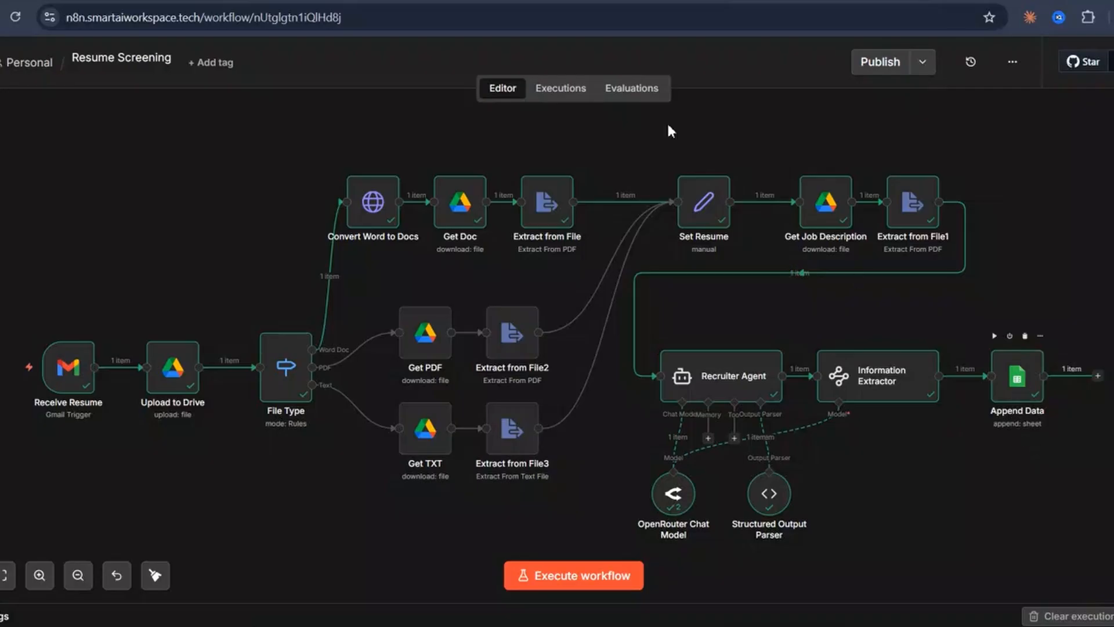
key("ctrl+Tab")
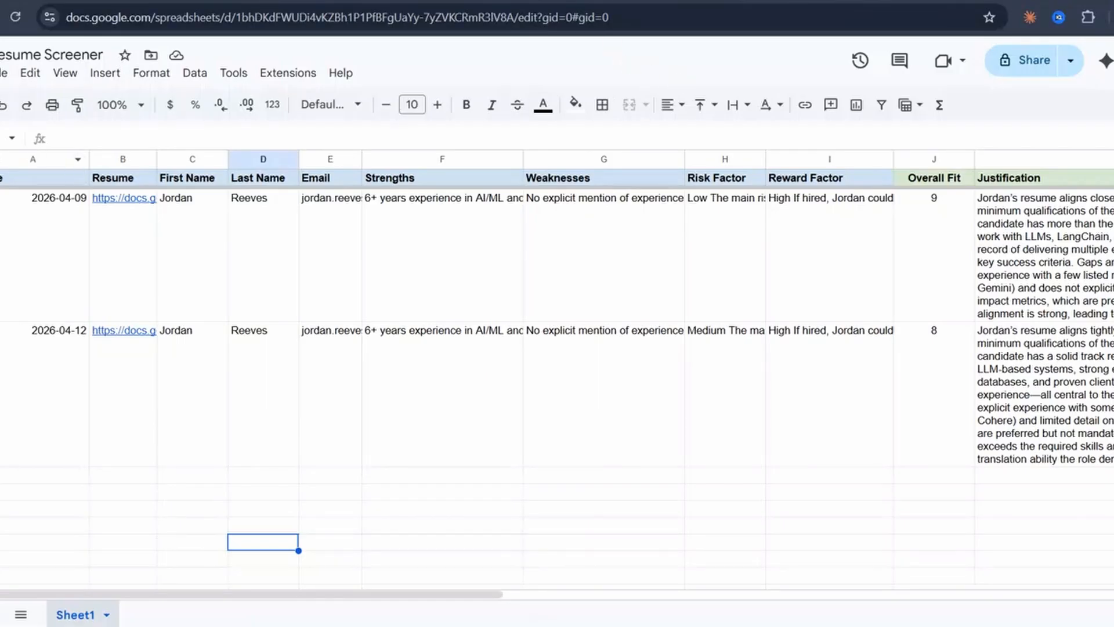
left_click_drag(3, 181, 1044, 172)
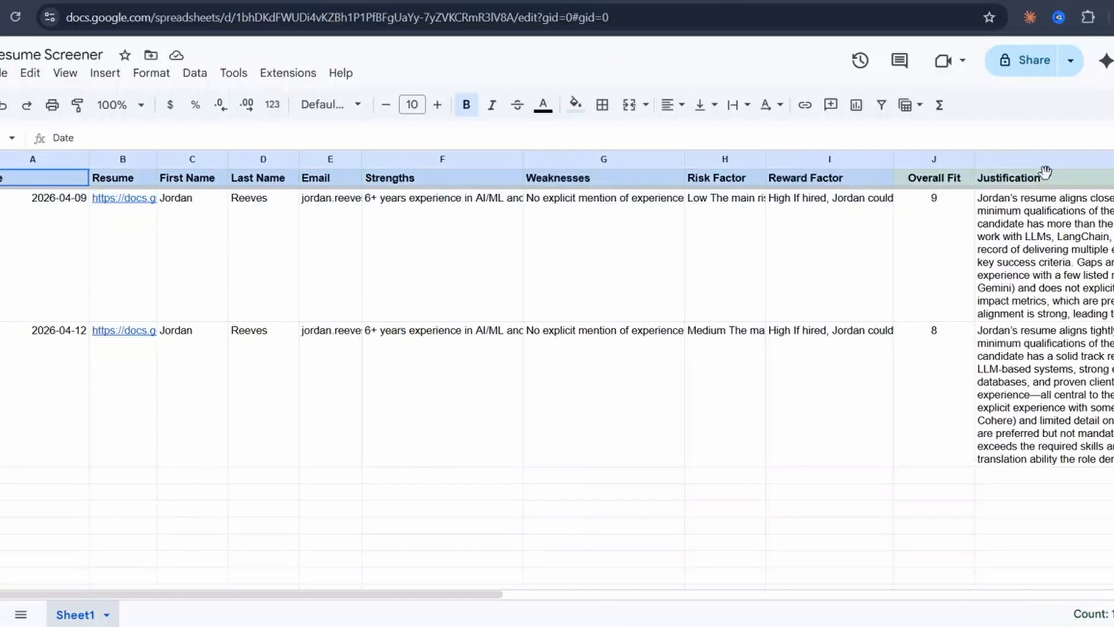
scroll(71, 187, "right", 1)
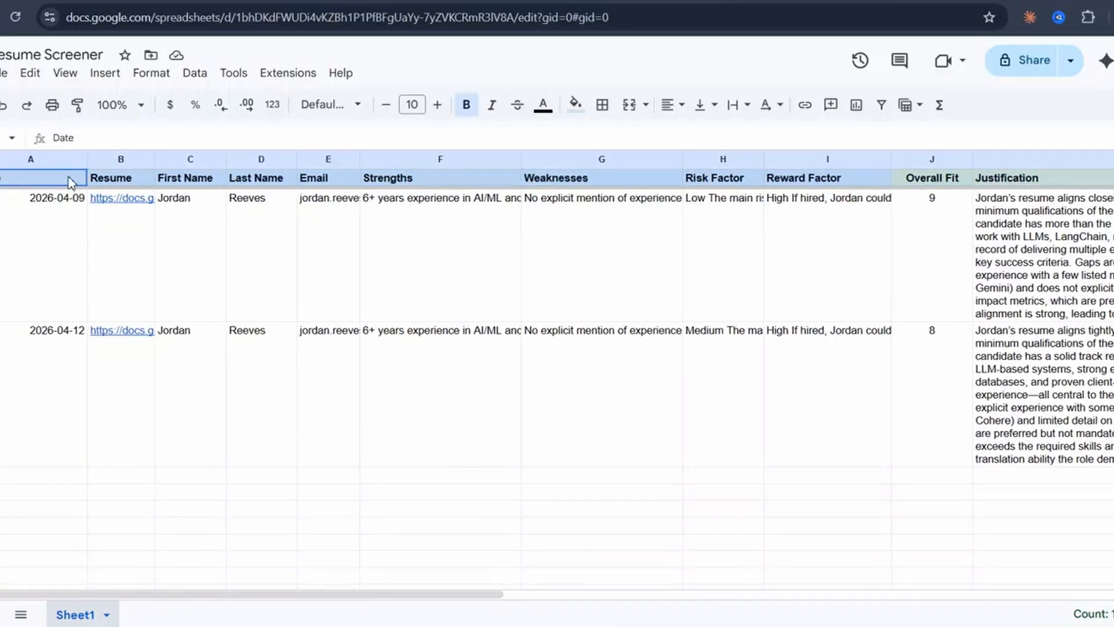
Step: Go through the Resume Screener column headers one by one, from Date and Resume to Risk Factor and Reward Factor
left_click(69, 182)
left_click(54, 55)
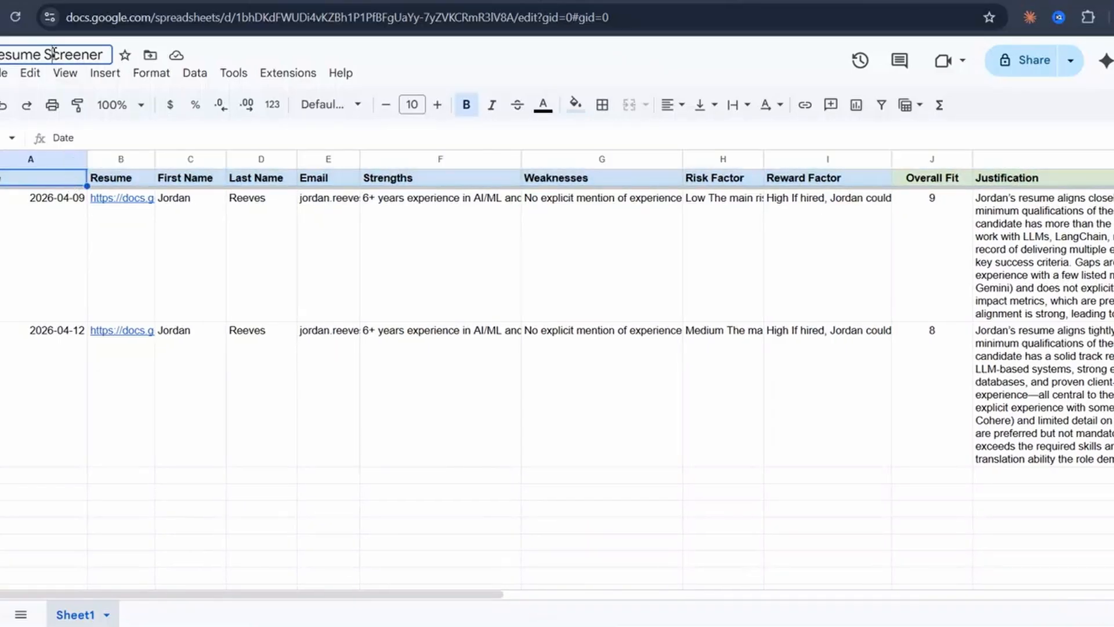
left_click(117, 185)
left_click(217, 185)
left_click(268, 184)
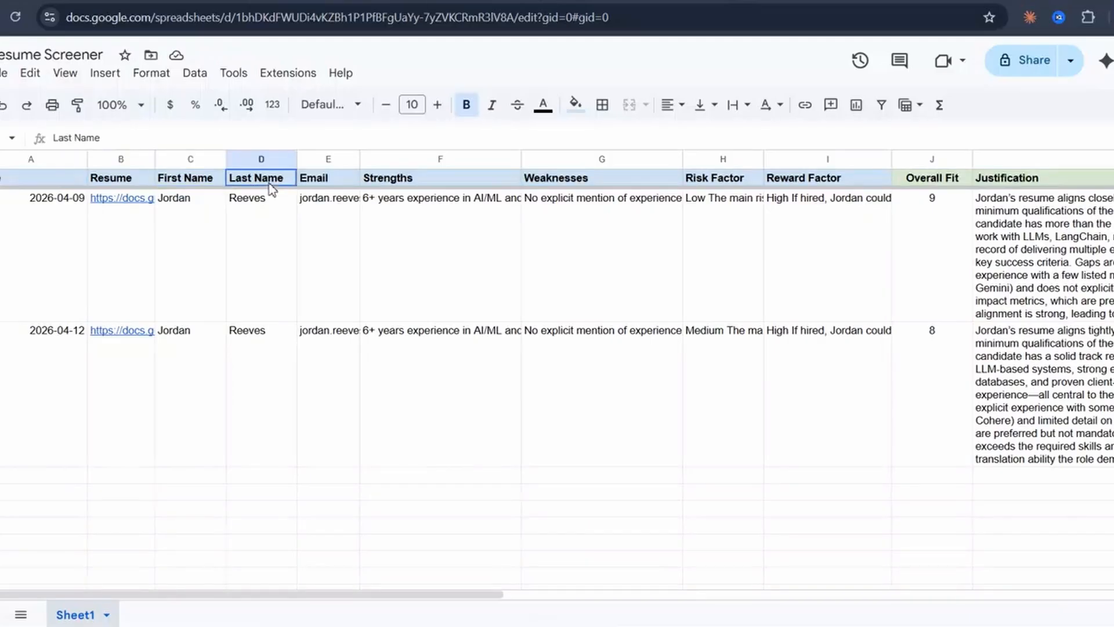
left_click(356, 184)
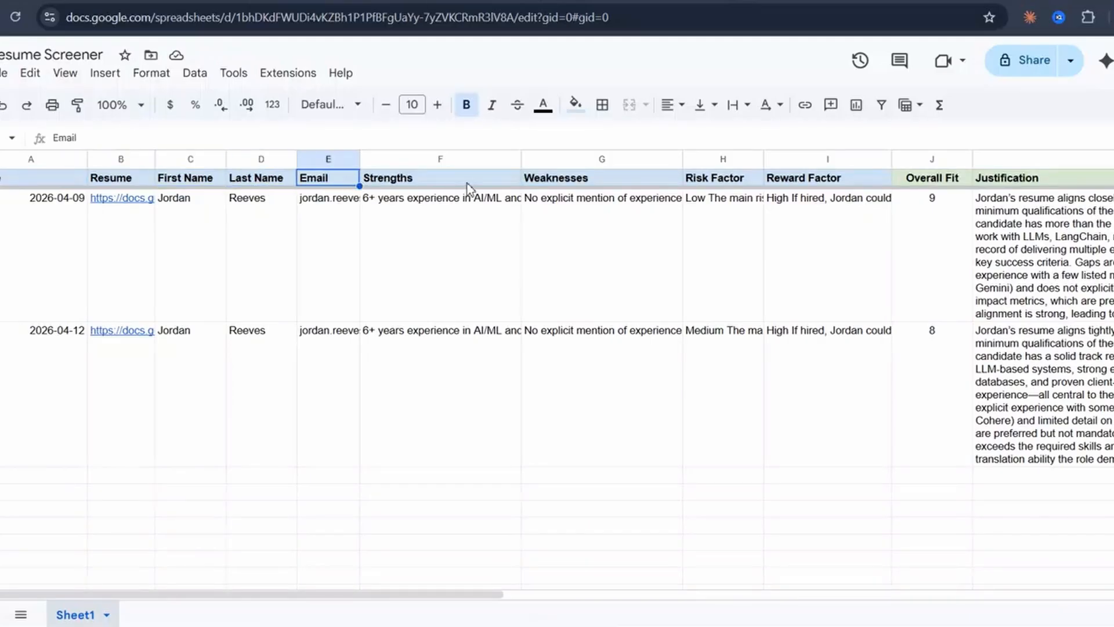
left_click(434, 184)
left_click(549, 185)
left_click(735, 180)
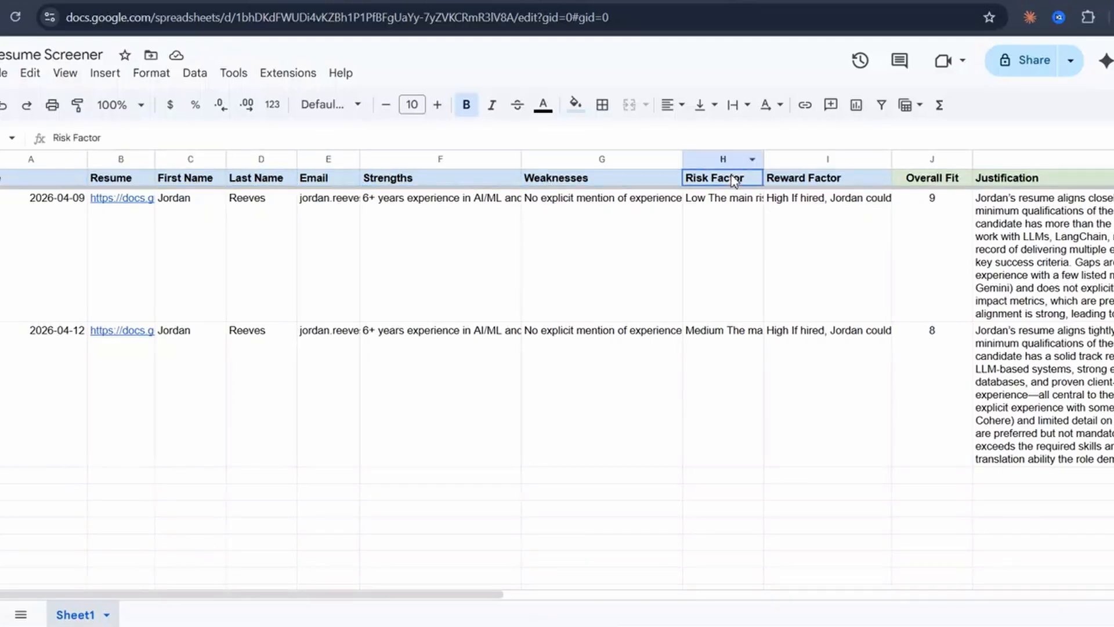
left_click(868, 184)
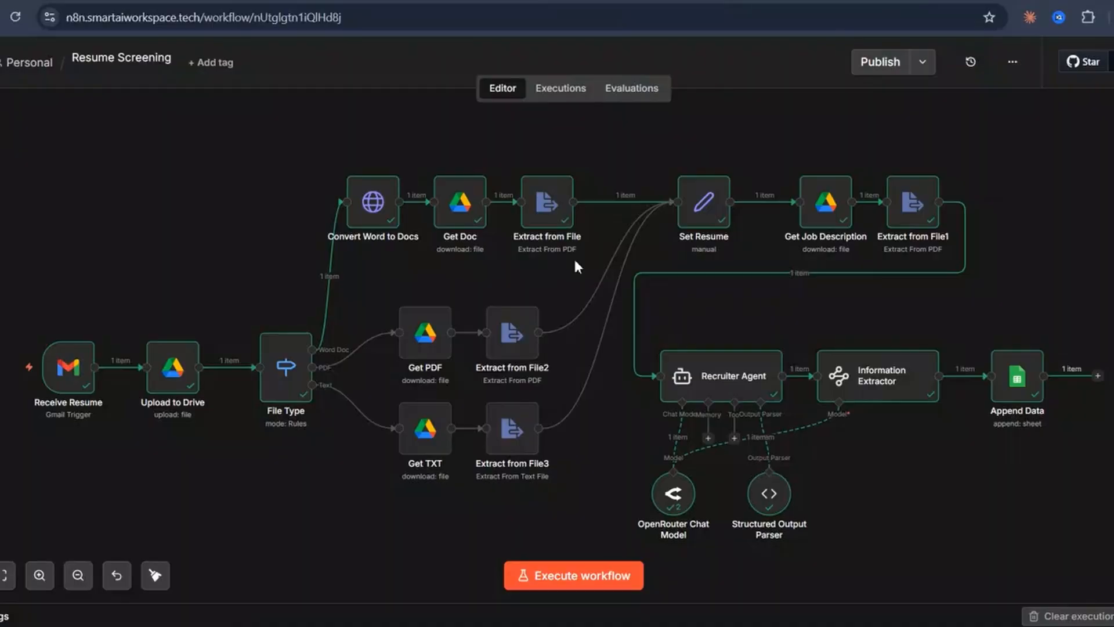
Step: Open the Append Data node in n8n and check its target document, sheet, column mapping mode and mapped values
left_click(1017, 382)
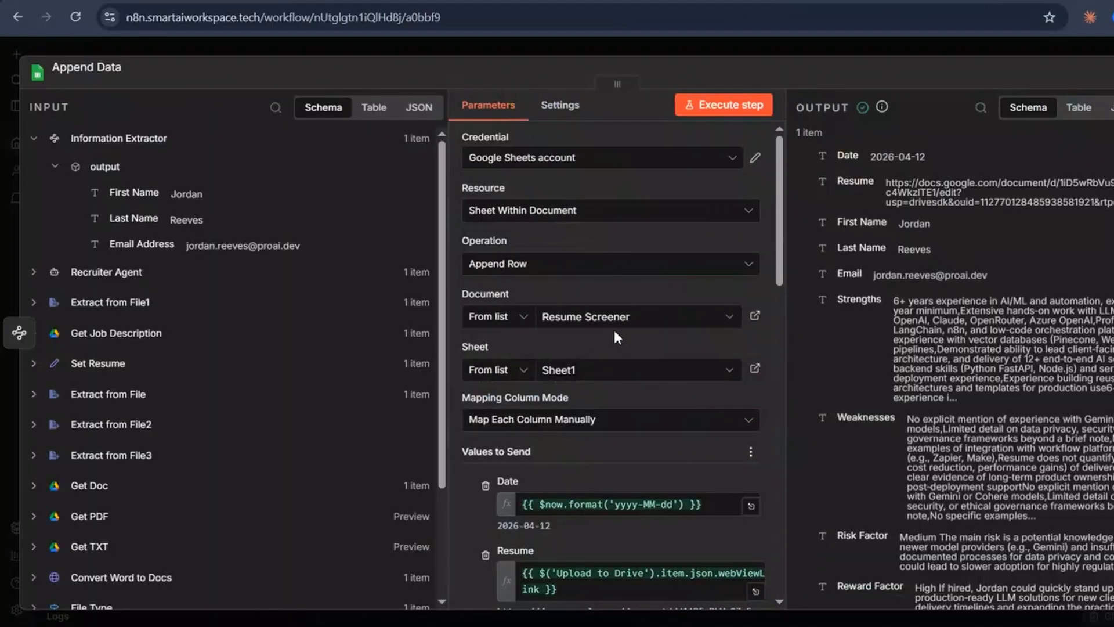
scroll(612, 327, "down", 3)
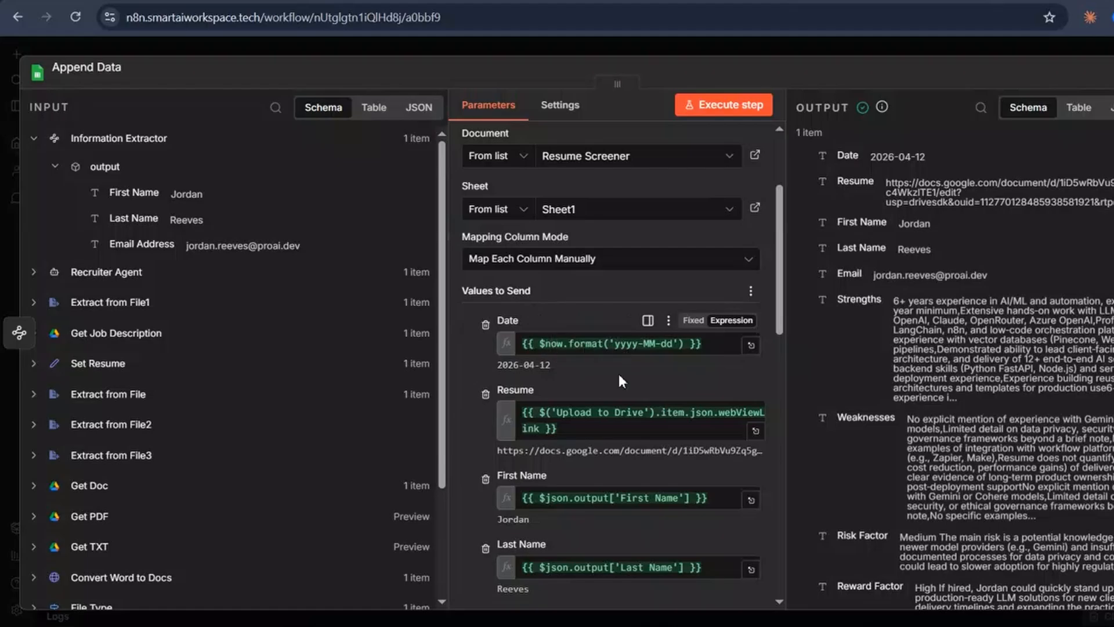
scroll(619, 376, "down", 2)
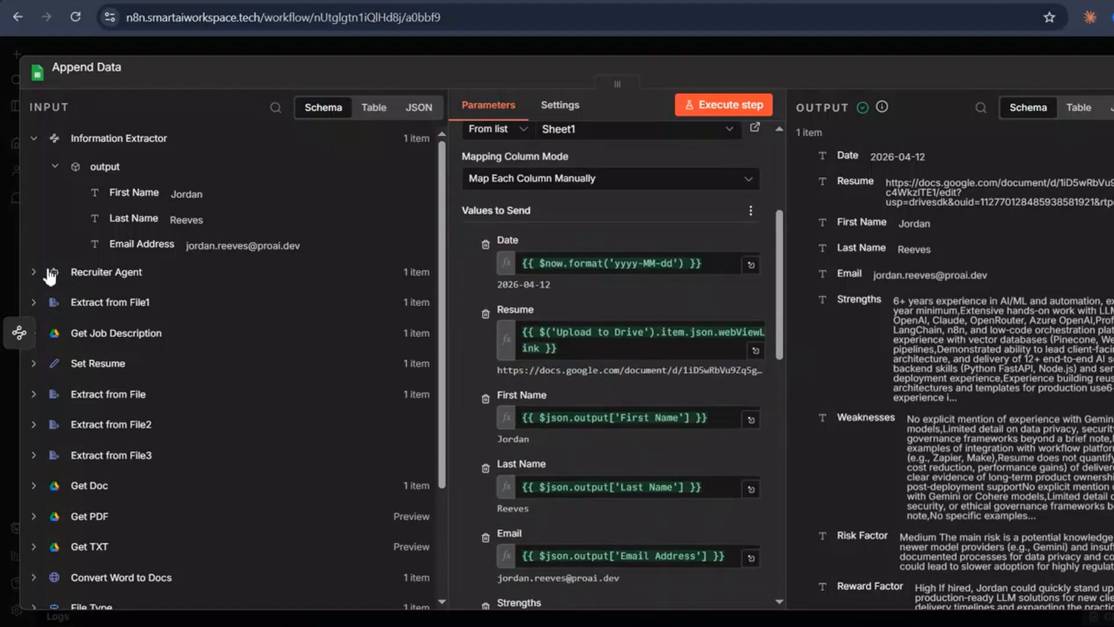
Step: Trace the mapped values in the Append Data input through Recruiter Agent, Upload to Drive's webViewLink and Information Extractor output
left_click(50, 273)
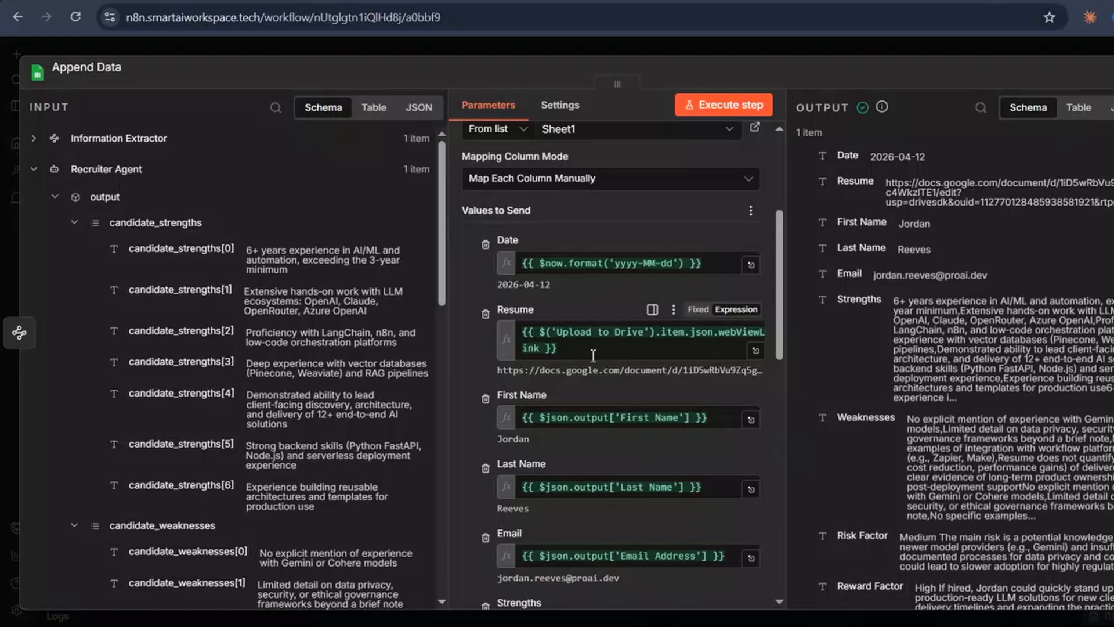
scroll(342, 364, "down", 15)
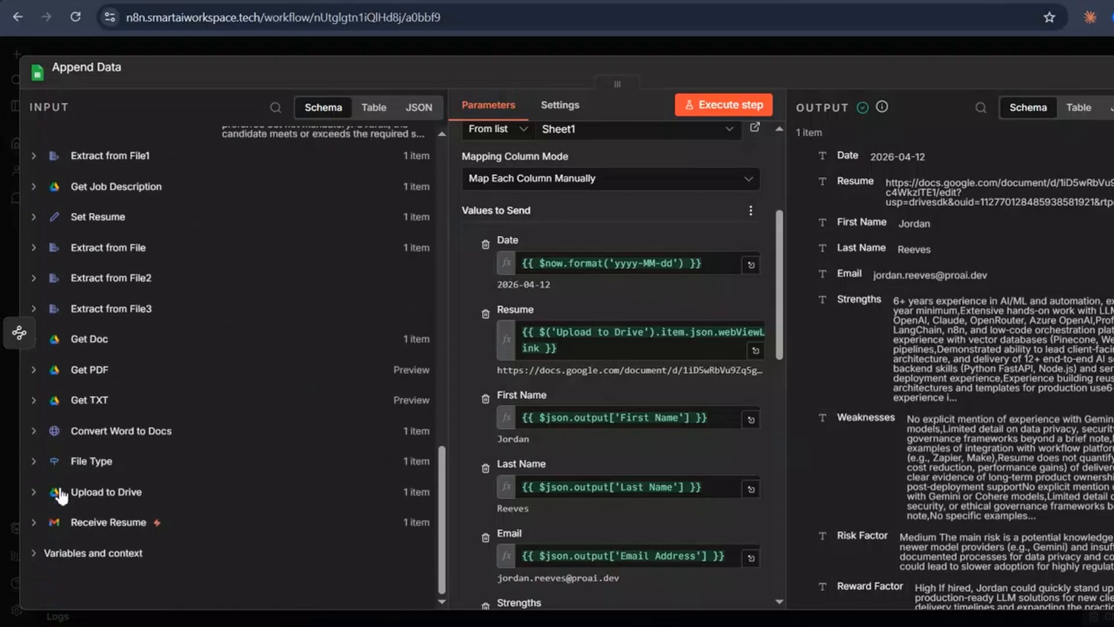
left_click(61, 493)
scroll(129, 530, "down", 10)
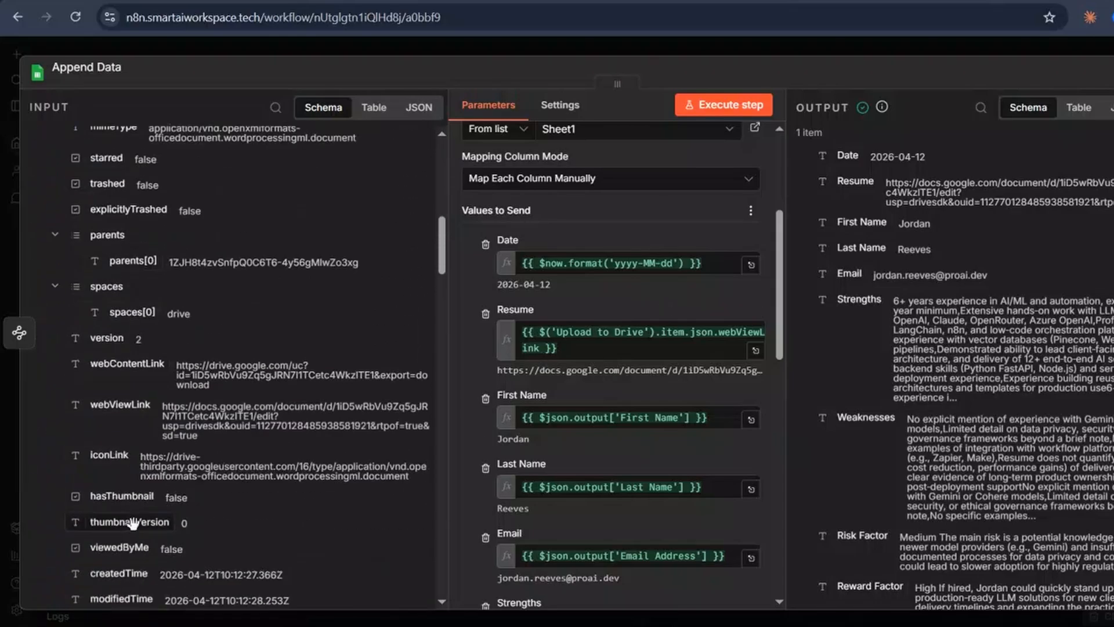
left_click_drag(118, 277, 316, 351)
scroll(345, 340, "up", 10)
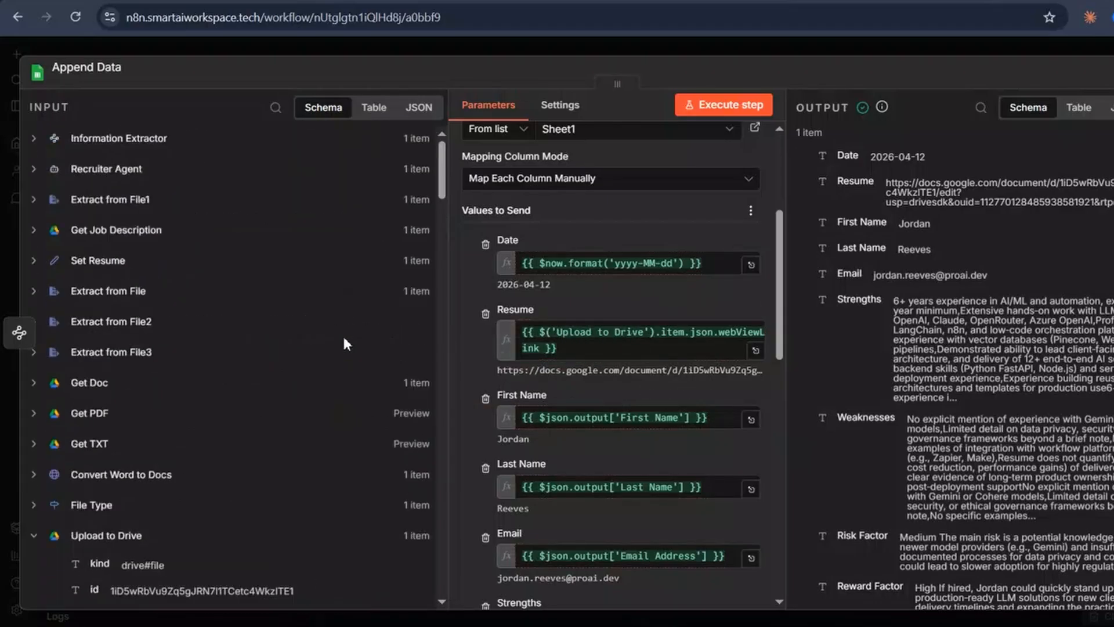
left_click(137, 143)
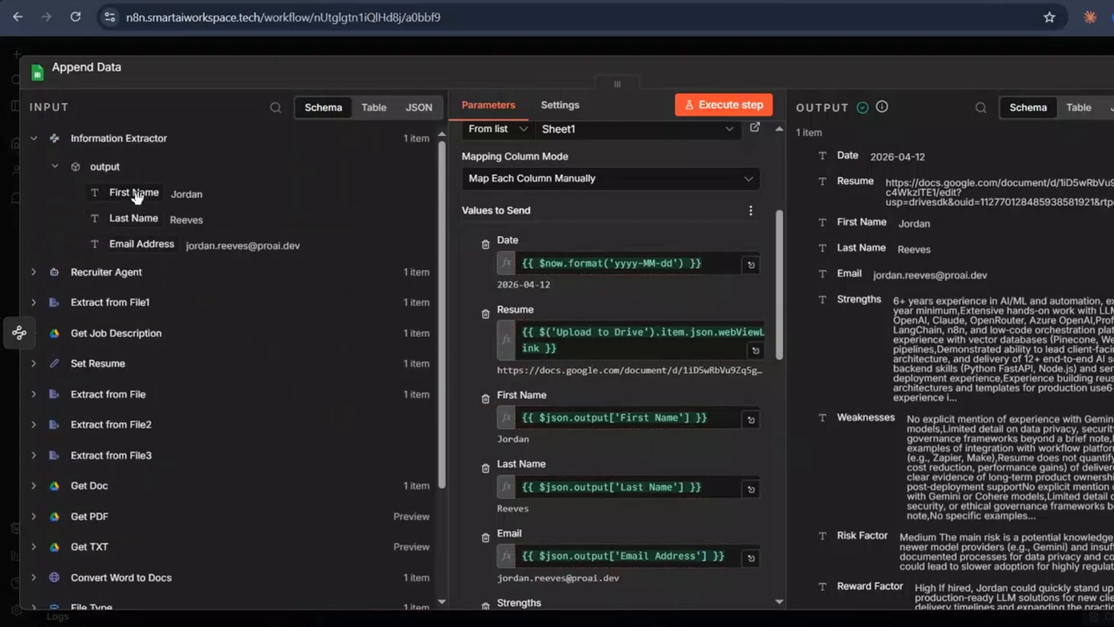
Step: Trace the First Name and Last Name fields of the Information Extractor output to their mapped columns in Append Data
left_click_drag(137, 197, 513, 430)
left_click_drag(155, 221, 254, 346)
scroll(629, 325, "down", 2)
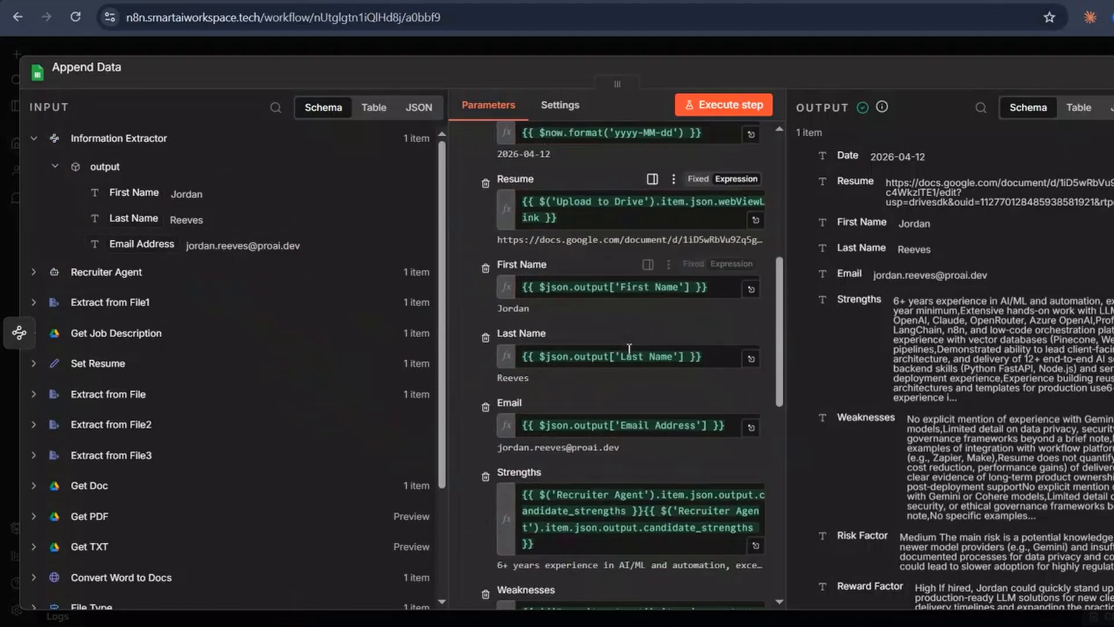
scroll(627, 354, "down", 3)
Step: Expand the Recruiter Agent output and compare candidate_strengths and candidate_weaknesses with the mapped Strengths and Weaknesses columns
left_click(45, 276)
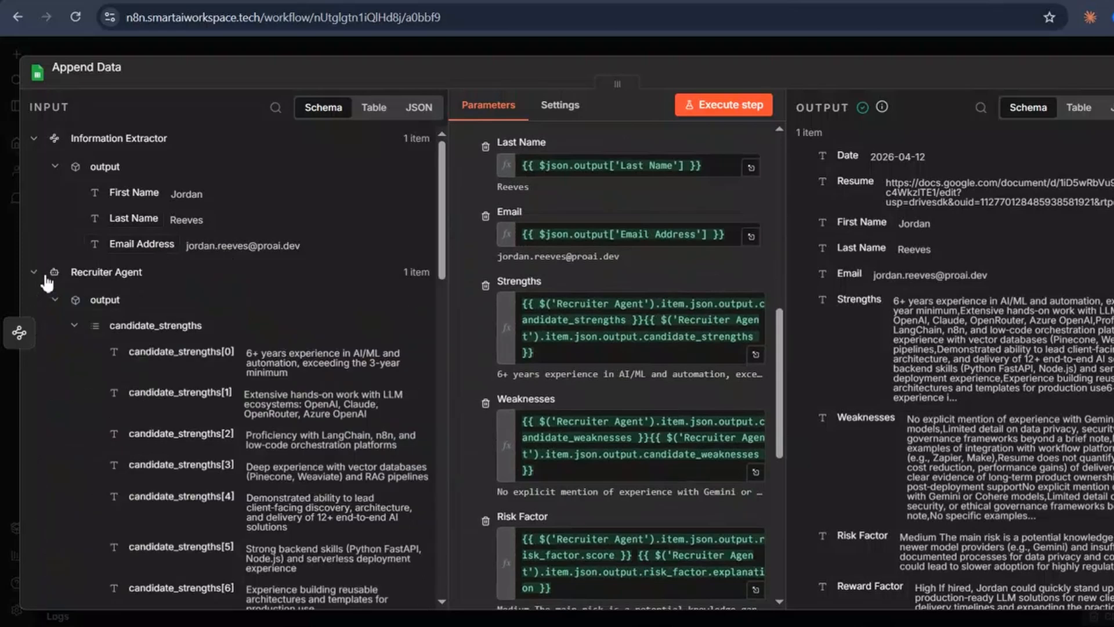
scroll(306, 332, "down", 3)
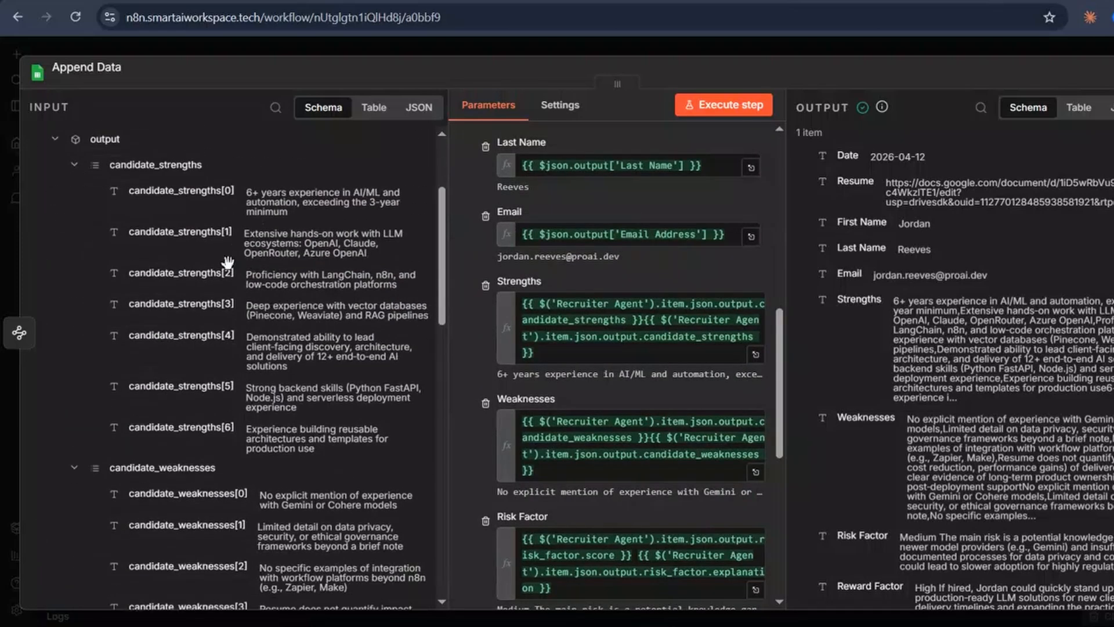
left_click_drag(182, 168, 298, 285)
scroll(197, 383, "down", 2)
left_click_drag(260, 398, 284, 406)
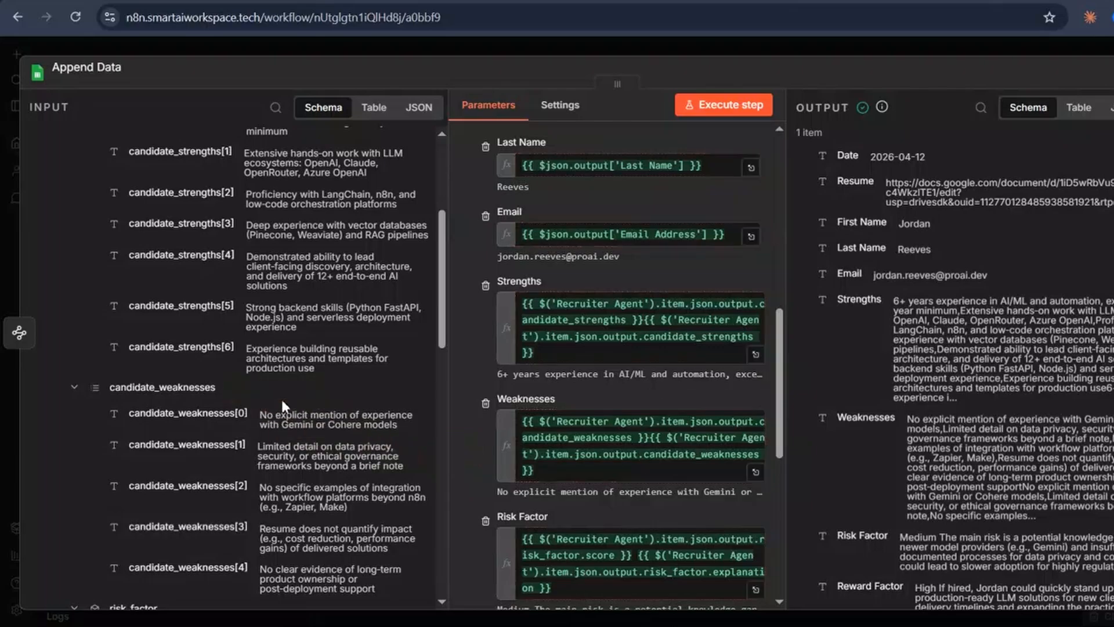
Step: Check the risk_factor, reward_factor, overall_fit_rating and justification_for_rating outputs against their mapped columns in Append Data
scroll(575, 432, "down", 3)
scroll(253, 459, "down", 7)
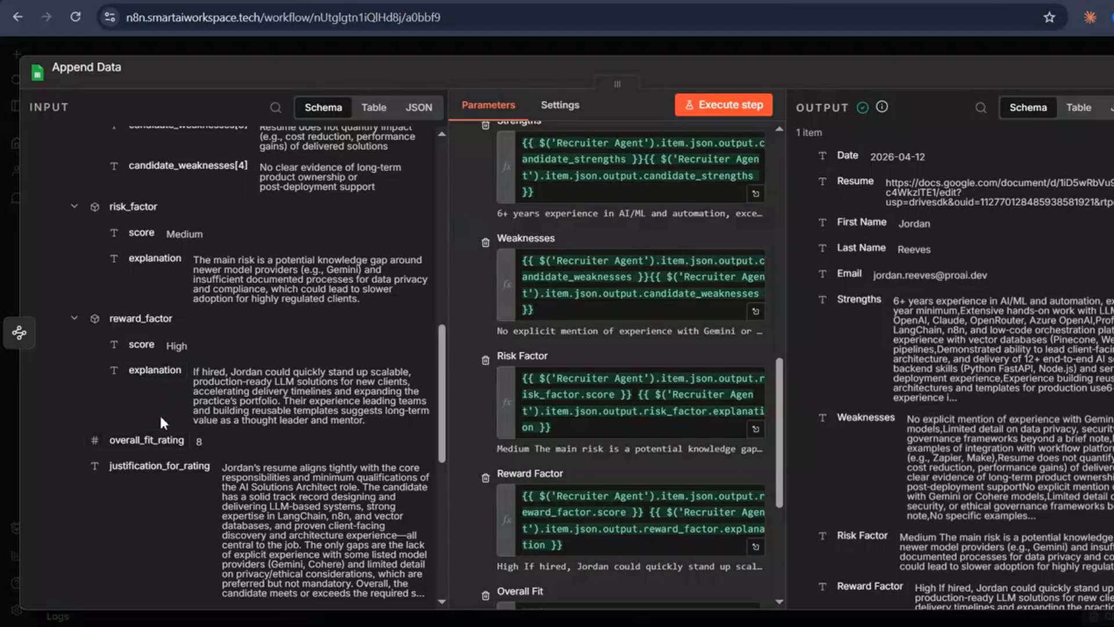
left_click_drag(167, 438, 517, 452)
scroll(562, 459, "down", 5)
scroll(562, 457, "down", 1)
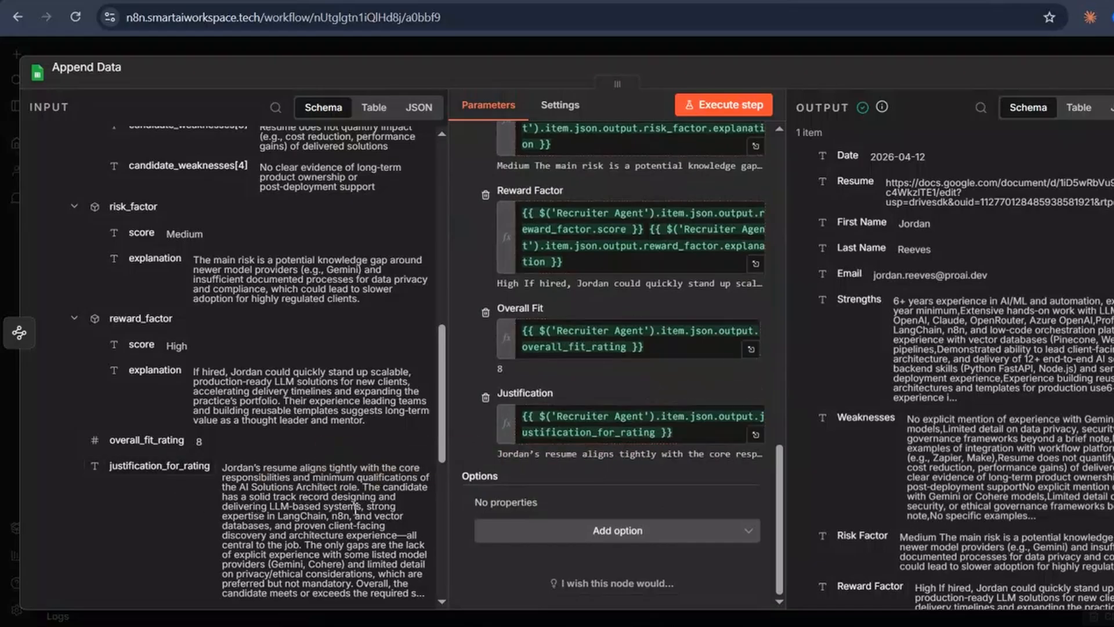
scroll(677, 358, "up", 5)
scroll(676, 356, "up", 10)
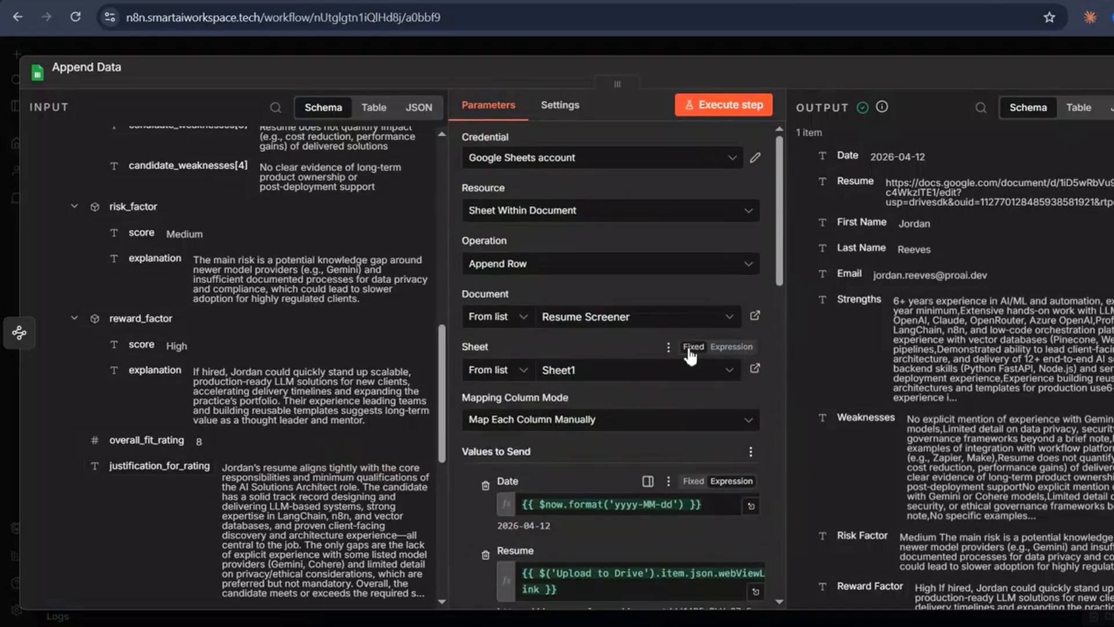
Step: Execute the Append Data step and check the appended candidate row in the Resume Screener sheet in Google Sheets
left_click(736, 109)
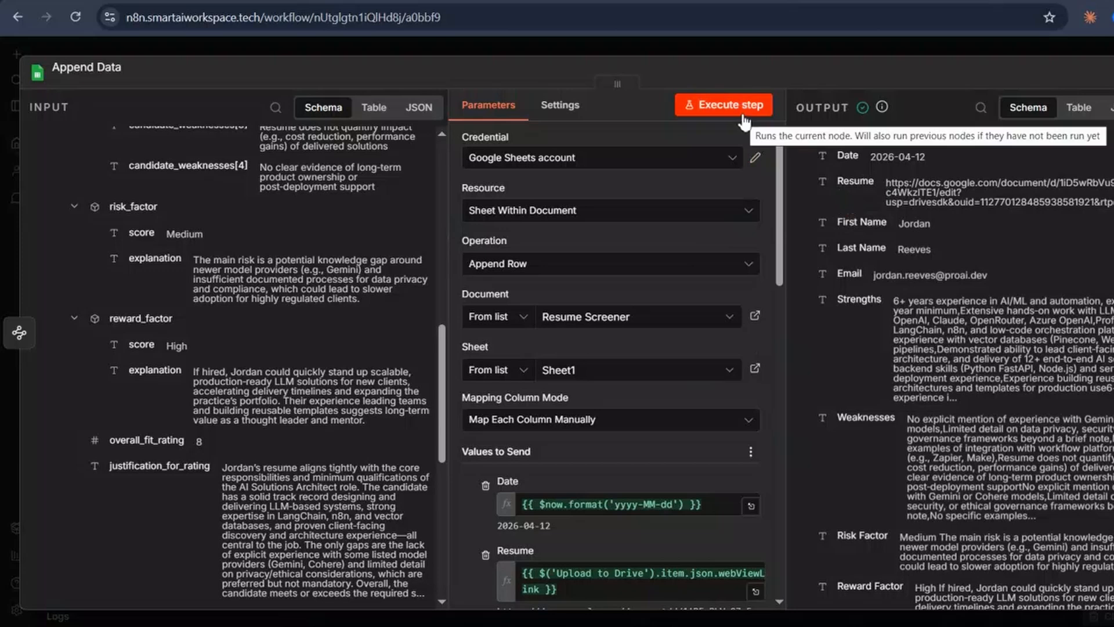
left_click(668, 3)
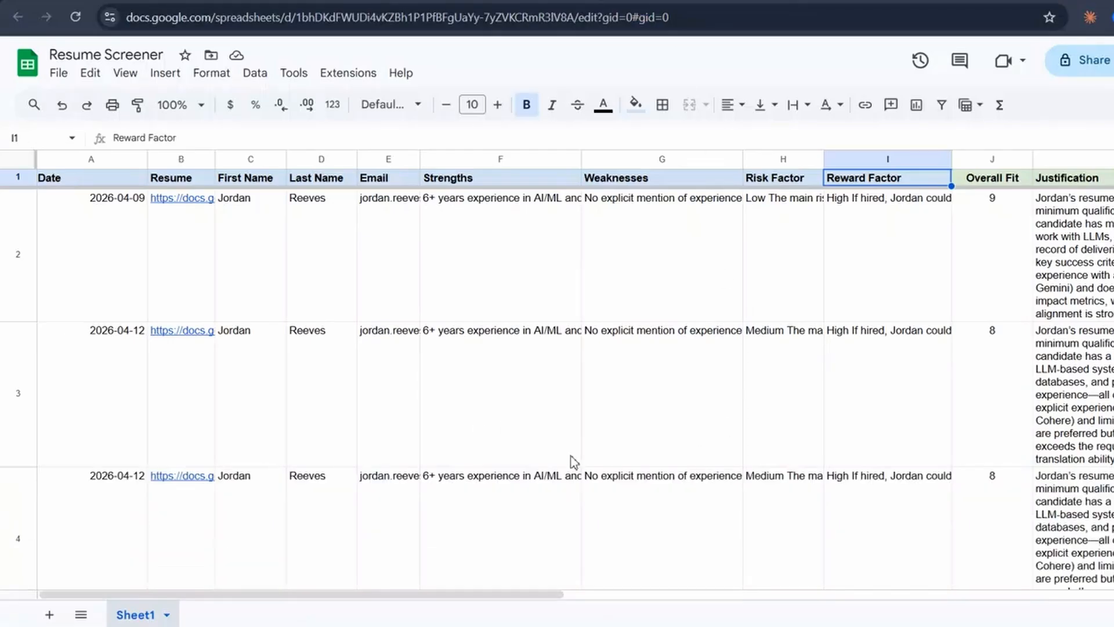
scroll(385, 513, "down", 4)
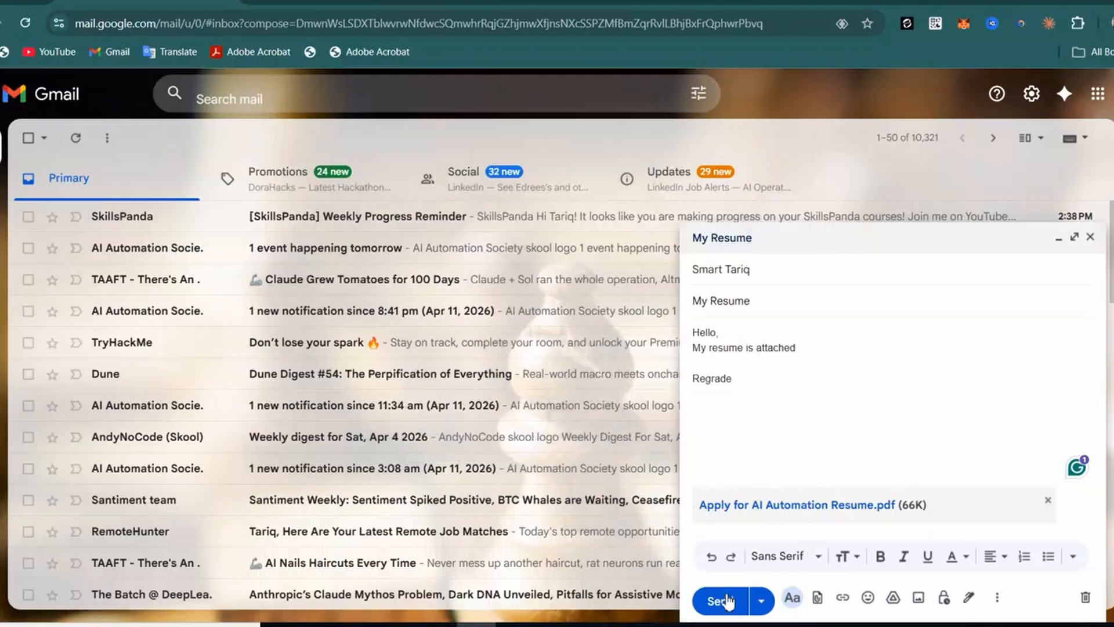
Step: Send the drafted My Resume email with Apply for AI Automation Resume.pdf attached in Gmail, and refresh the receiving inbox
left_click(728, 600)
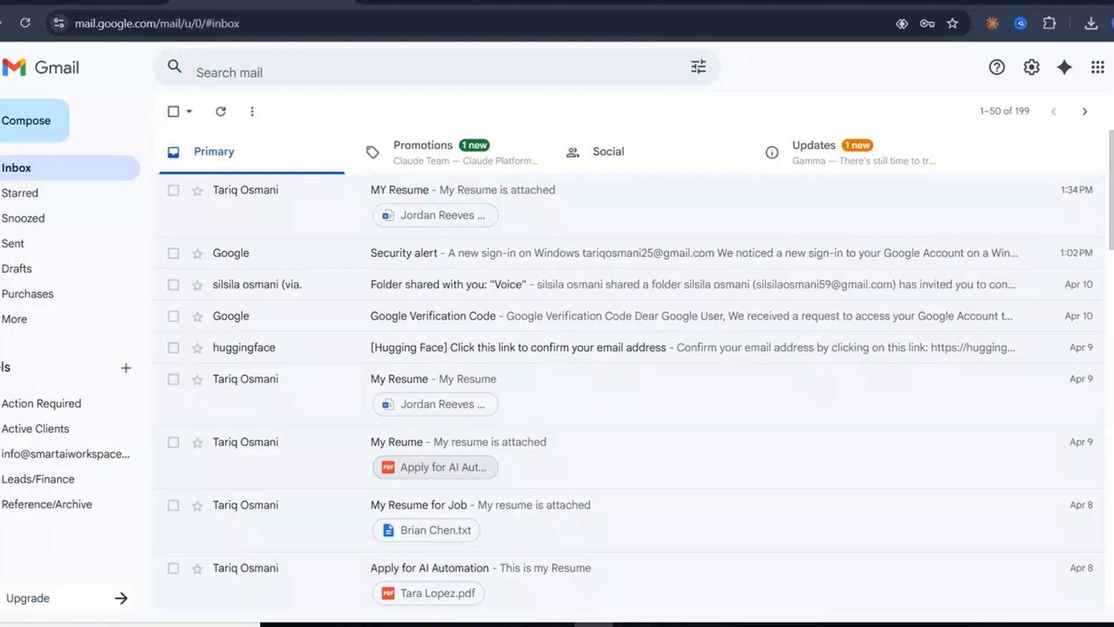
left_click(221, 111)
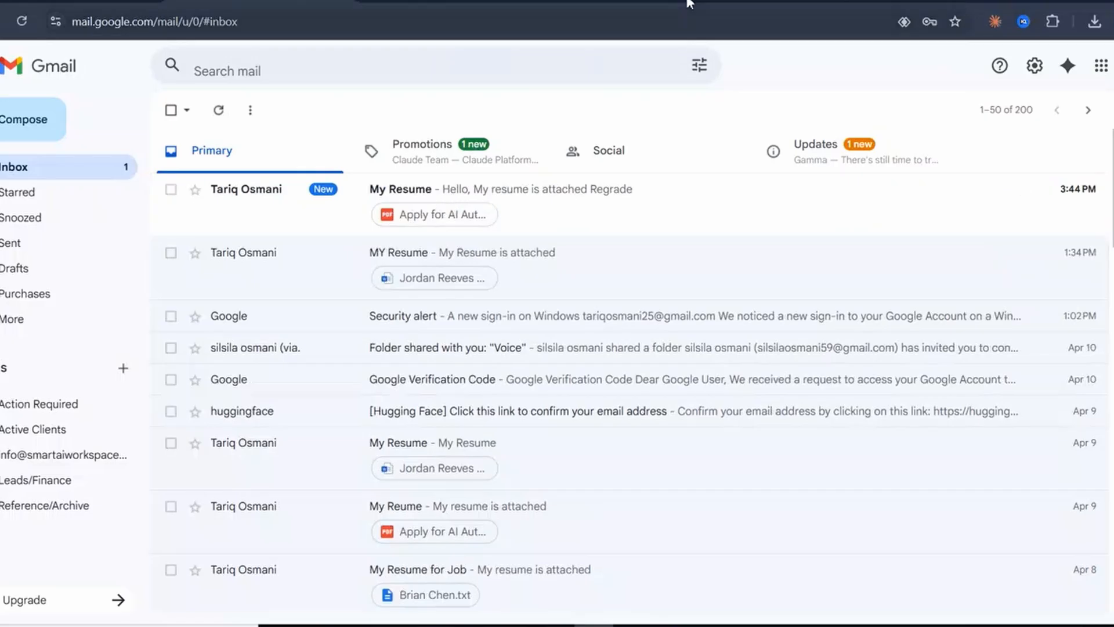
Step: Execute the Resume Screening workflow in n8n for the newly received resume and select its appended row in the Resume Screener sheet
left_click(746, 2)
left_click(532, 581)
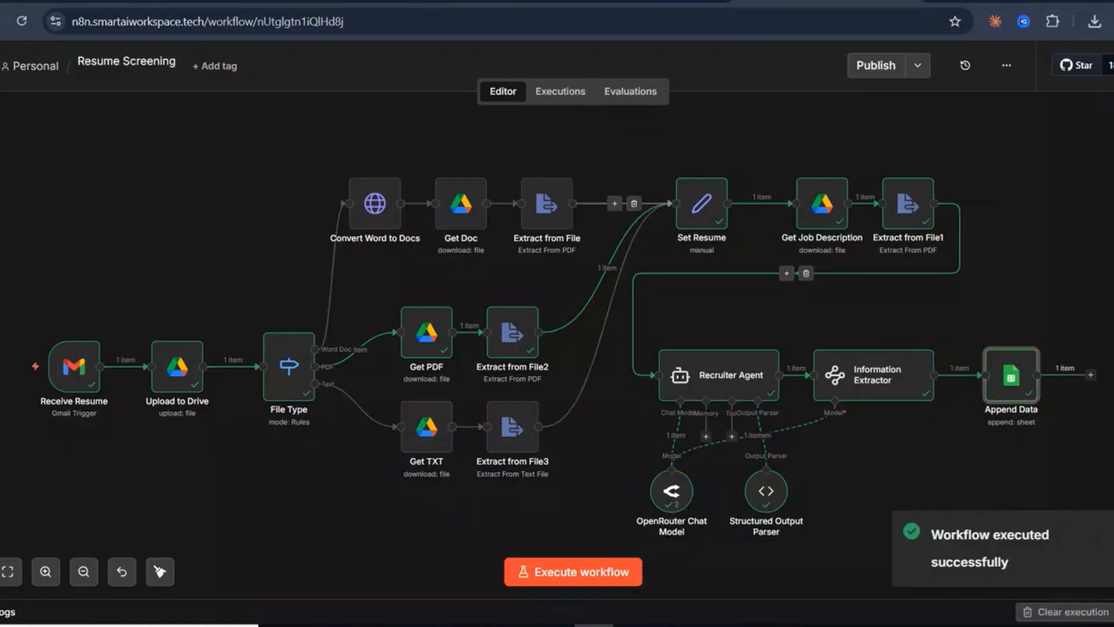
left_click(635, 1)
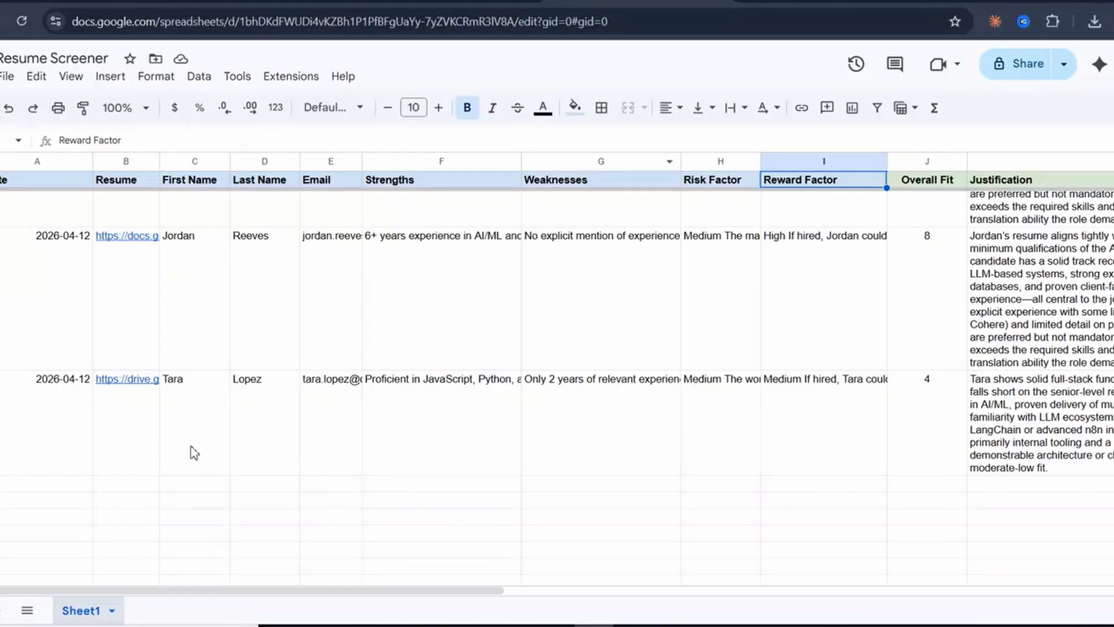
left_click(72, 426)
key("shift+space")
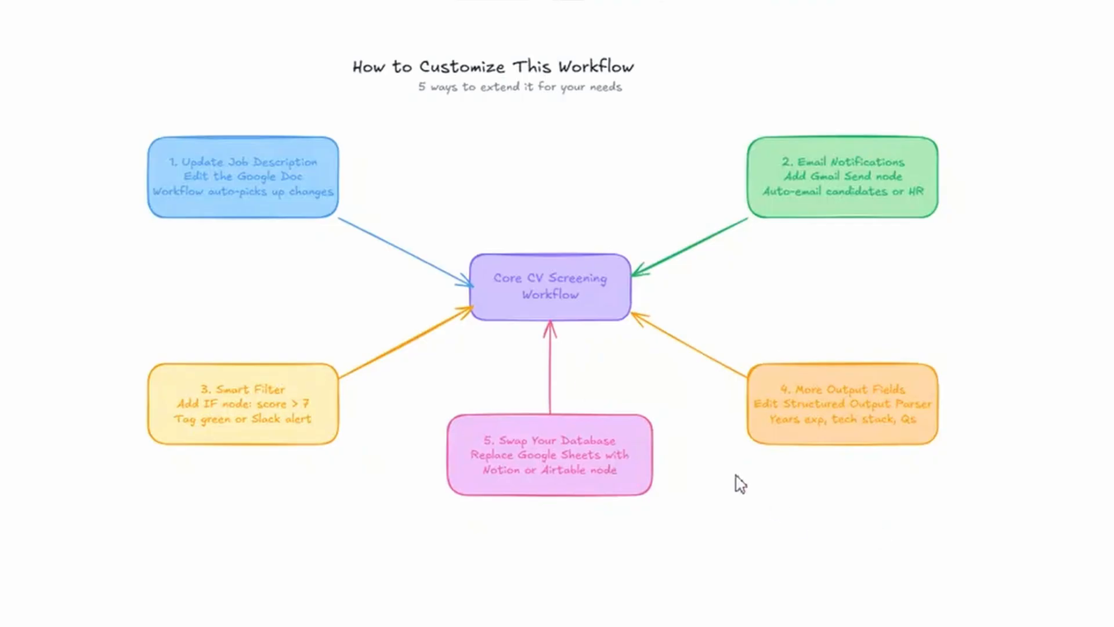
Step: Look over the How to Customize This Workflow diagram, starting with the Update Job Description box
scroll(573, 380, "down", 2)
scroll(574, 380, "up", 2)
left_click(313, 175)
left_click(452, 190)
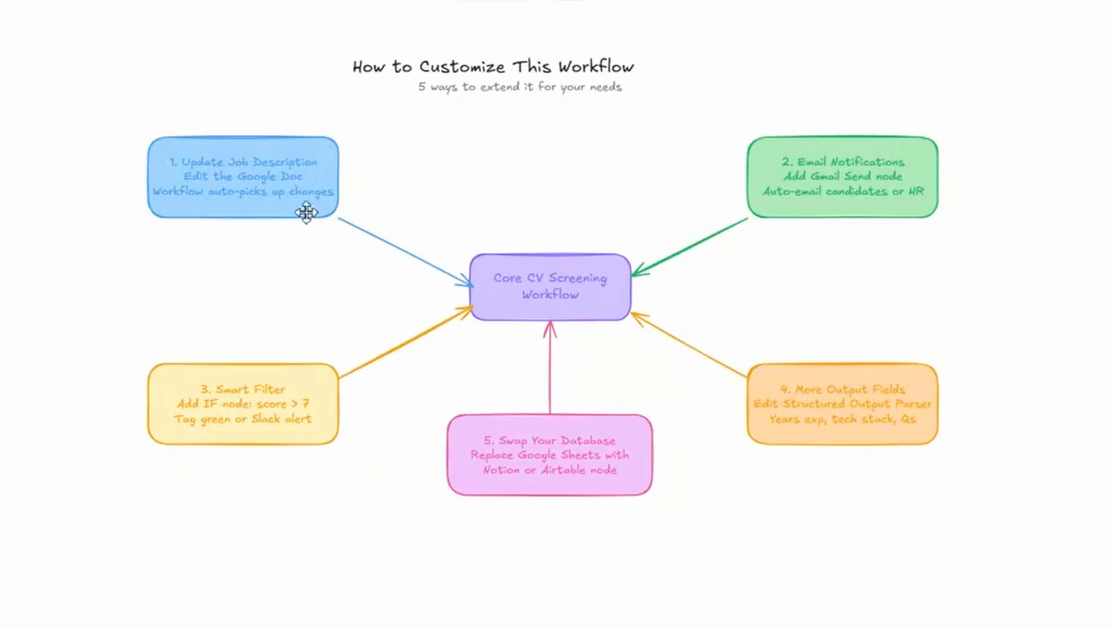